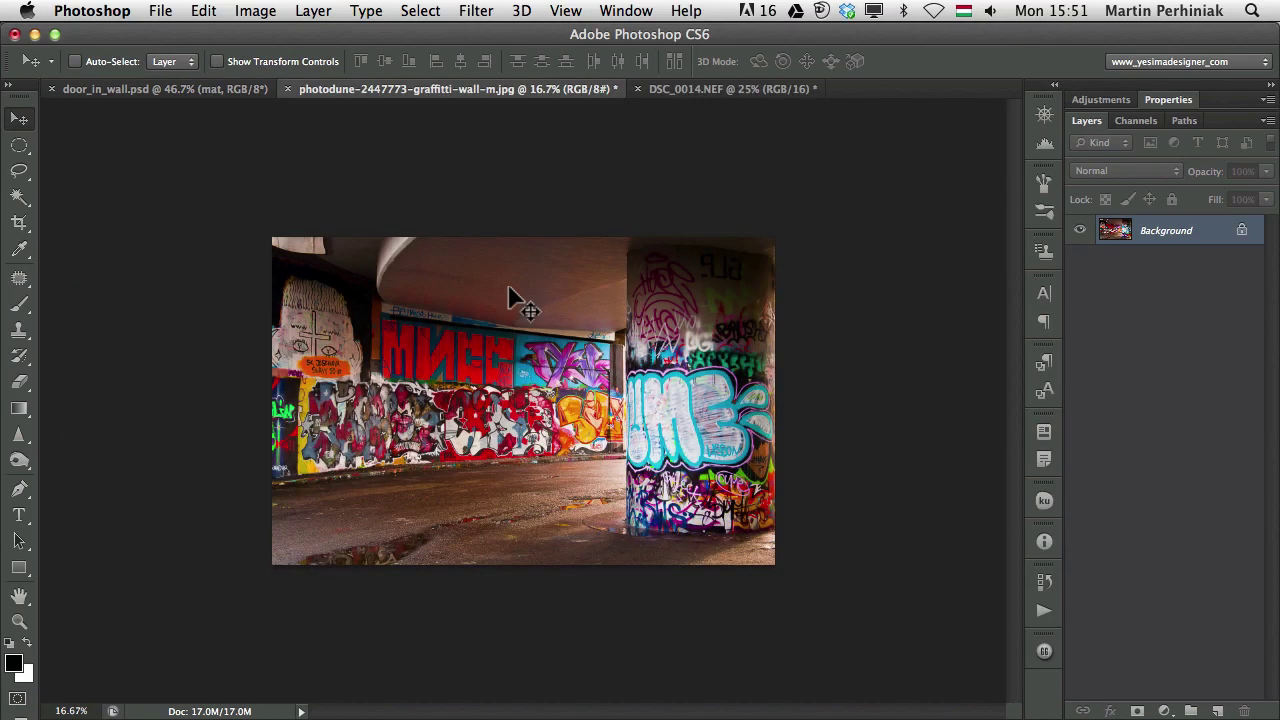
Zoom the graffiti photo out to 25% and close the finished door_in_wall composite
{"action": "key", "text": "super+0"}
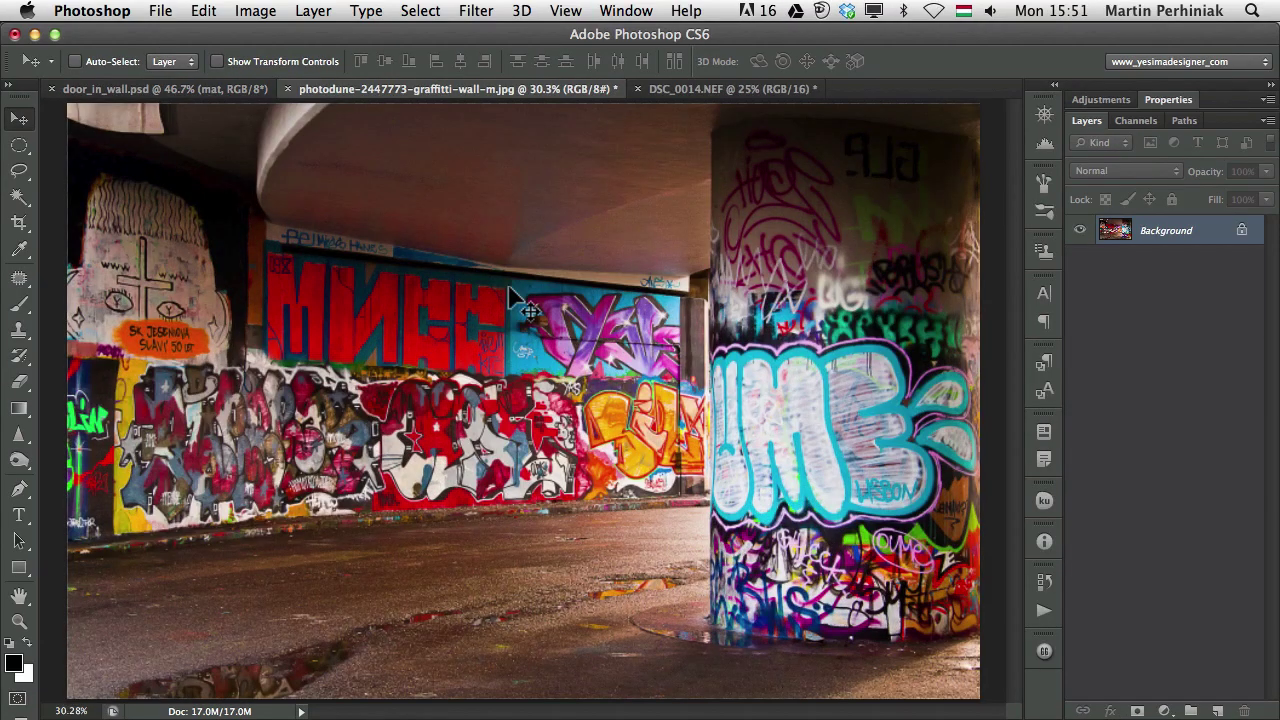
{"action": "key", "text": "super+minus"}
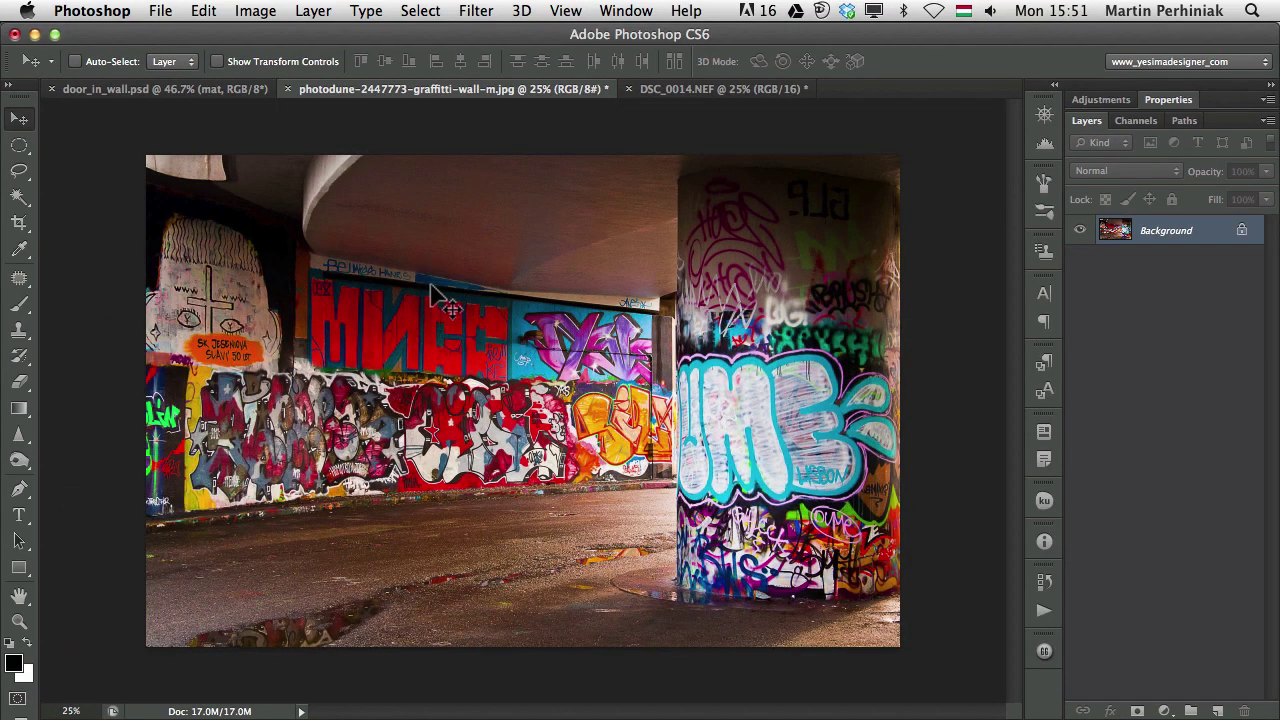
{"action": "left_click", "coordinate": [706, 88]}
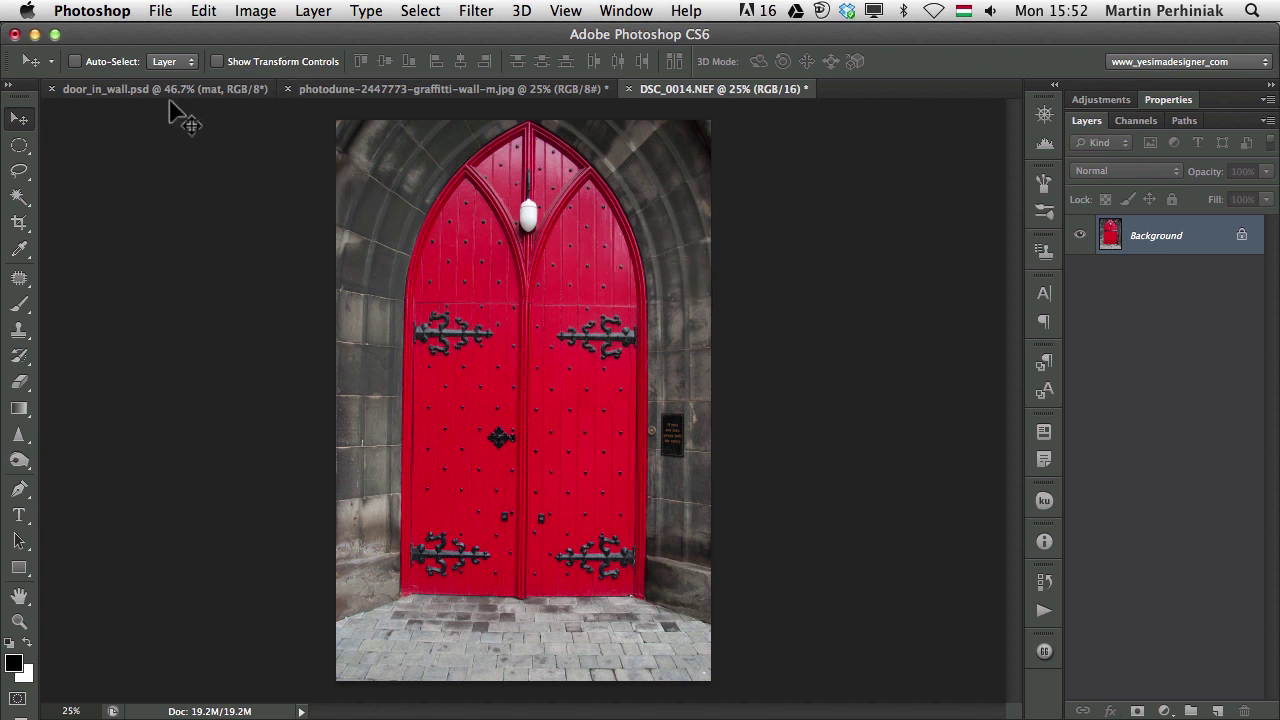
{"action": "left_click", "coordinate": [52, 89]}
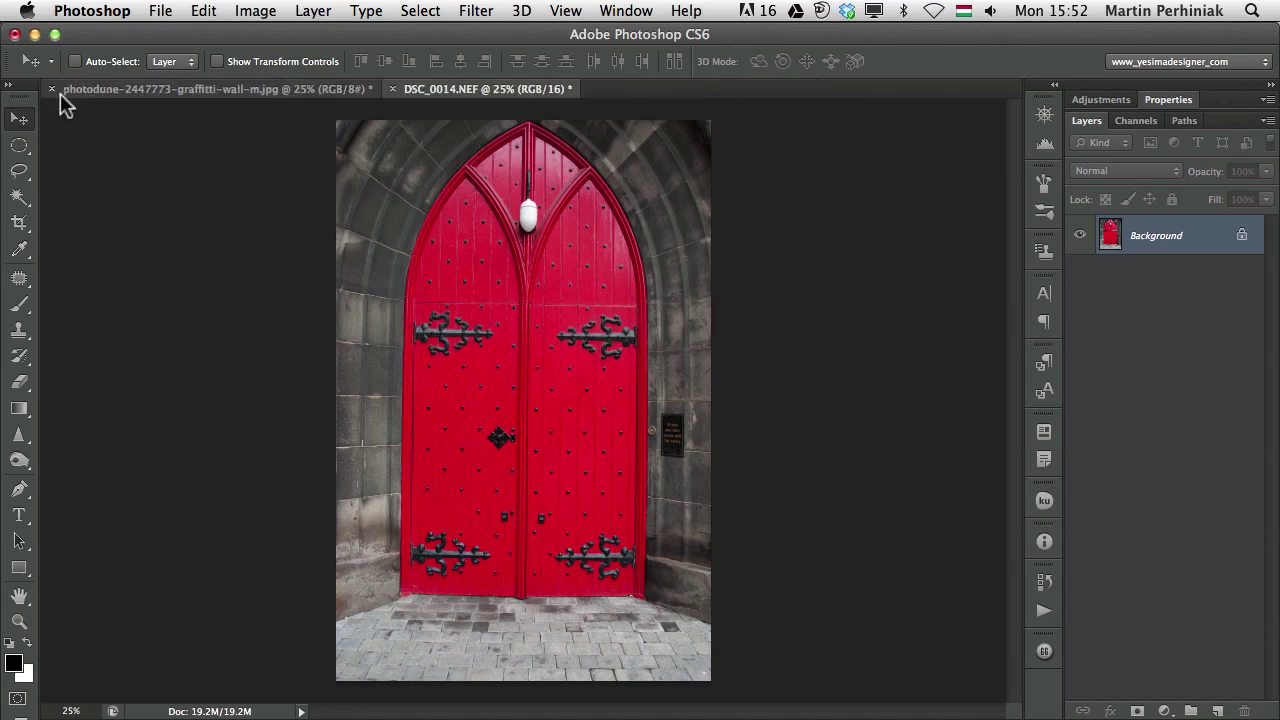
Tile the photos 2-up vertically, trial-drag the door onto the graffiti wall, then undo it
{"action": "key", "text": "super+alt+2"}
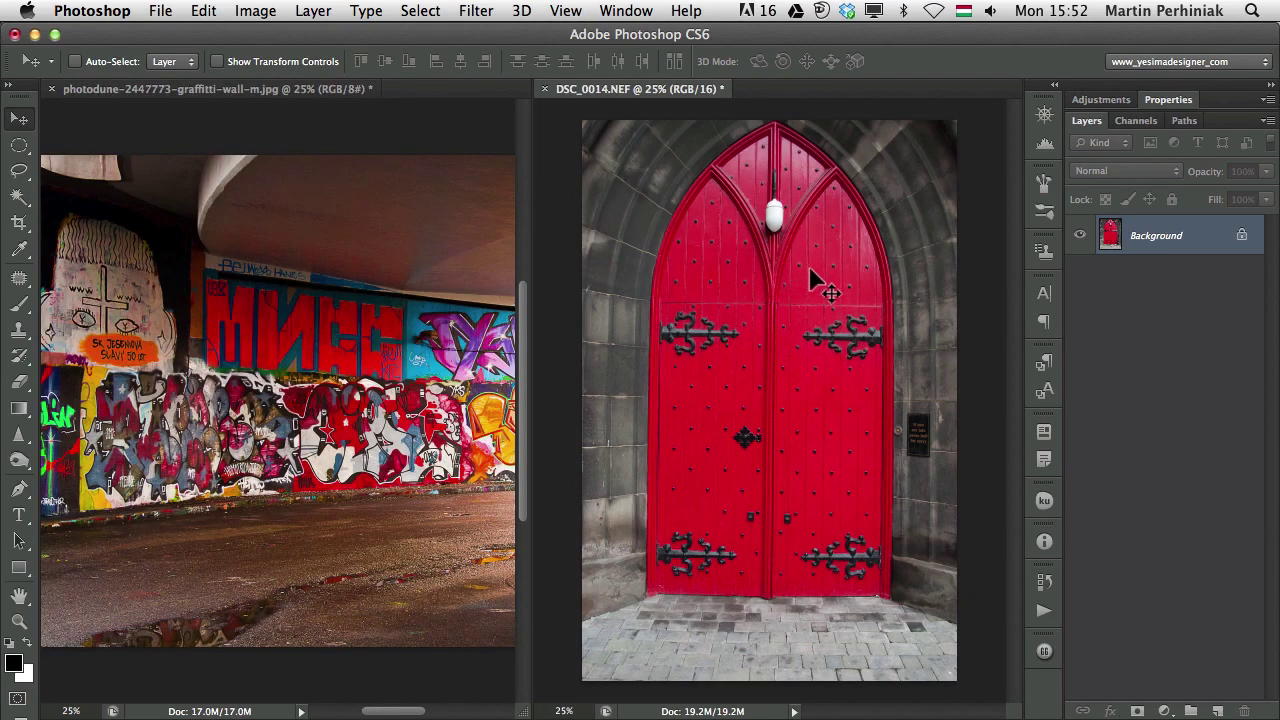
{"action": "left_click_drag", "start_coordinate": [774, 297], "coordinate": [235, 268]}
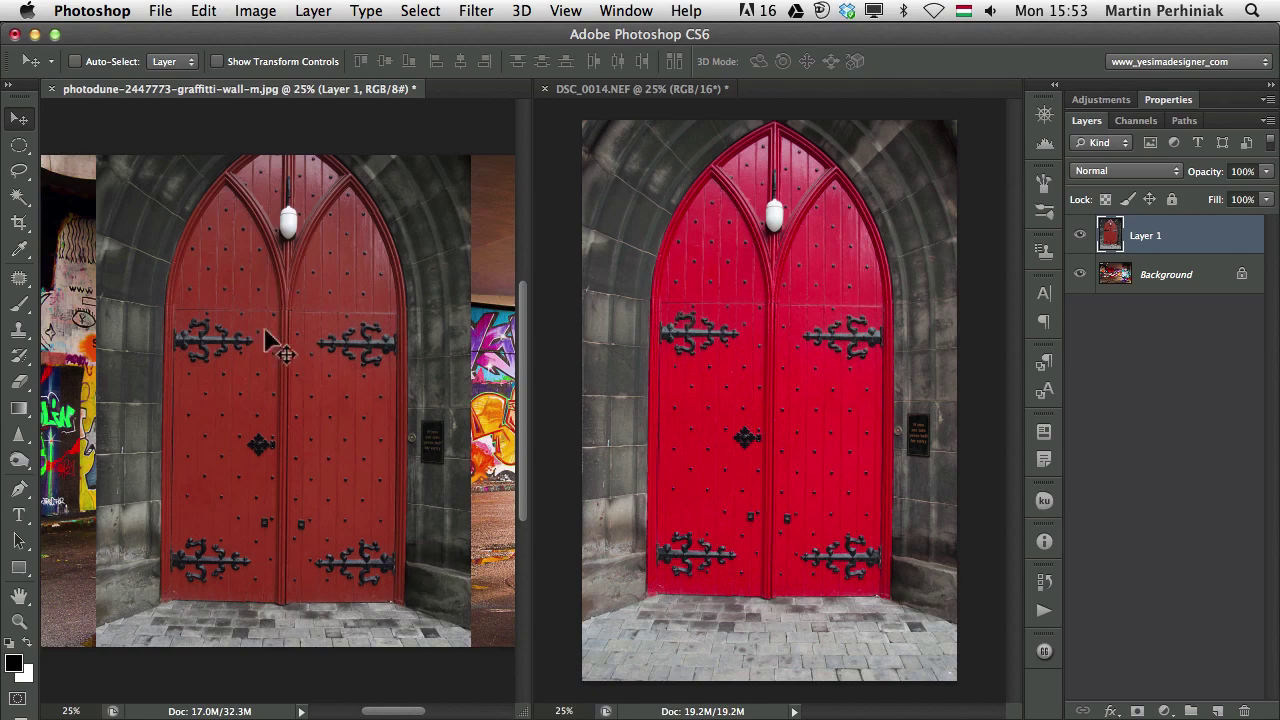
{"action": "left_click_drag", "start_coordinate": [316, 347], "coordinate": [363, 294]}
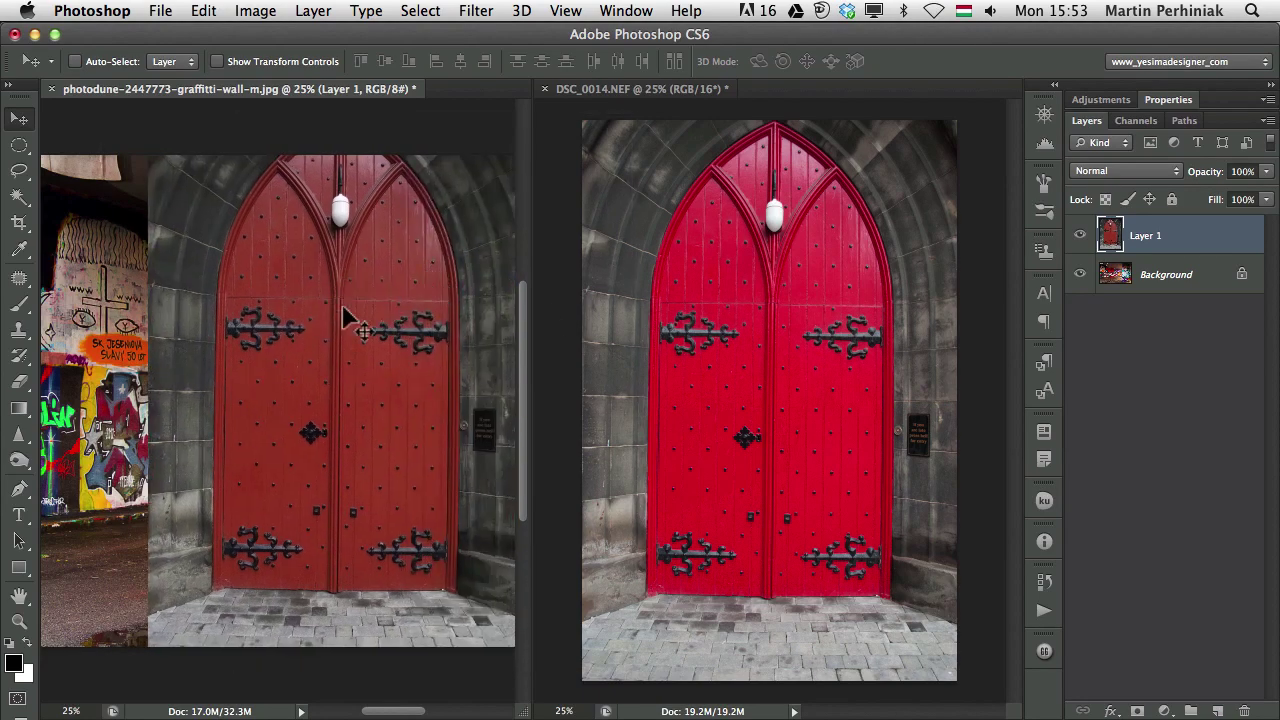
{"action": "left_click_drag", "start_coordinate": [374, 312], "coordinate": [323, 312]}
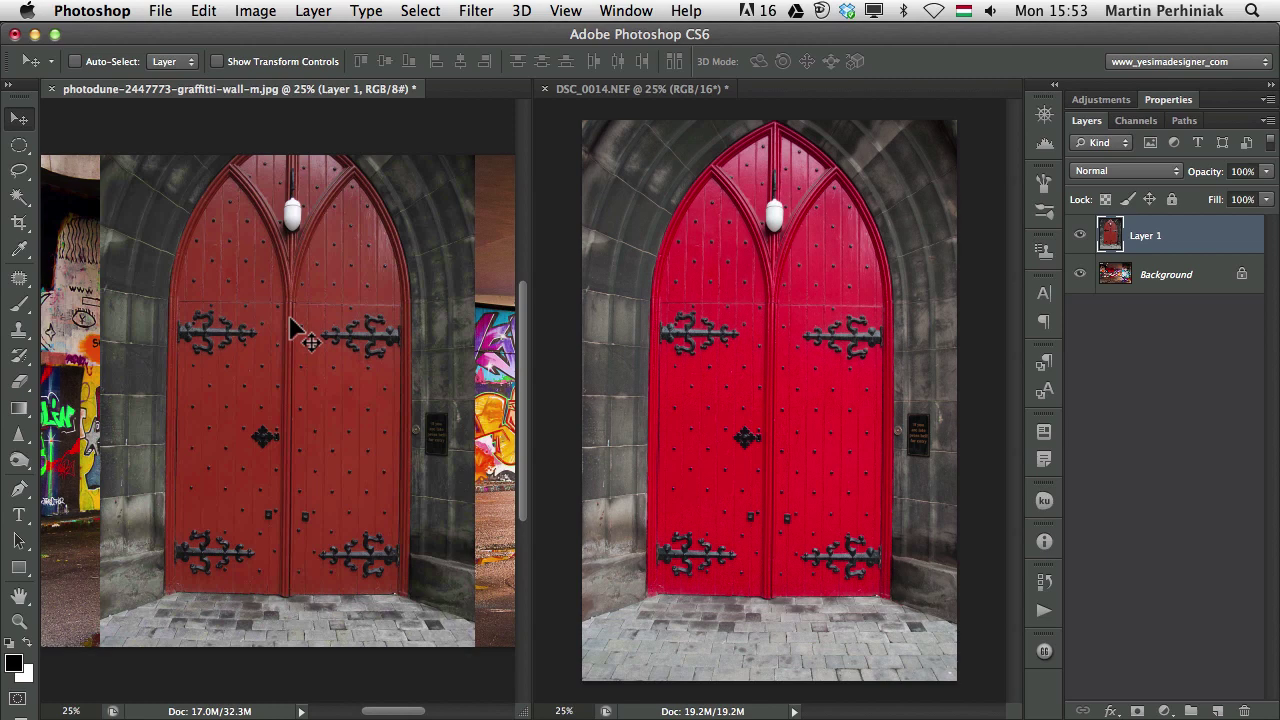
{"action": "key", "text": "super+alt+z"}
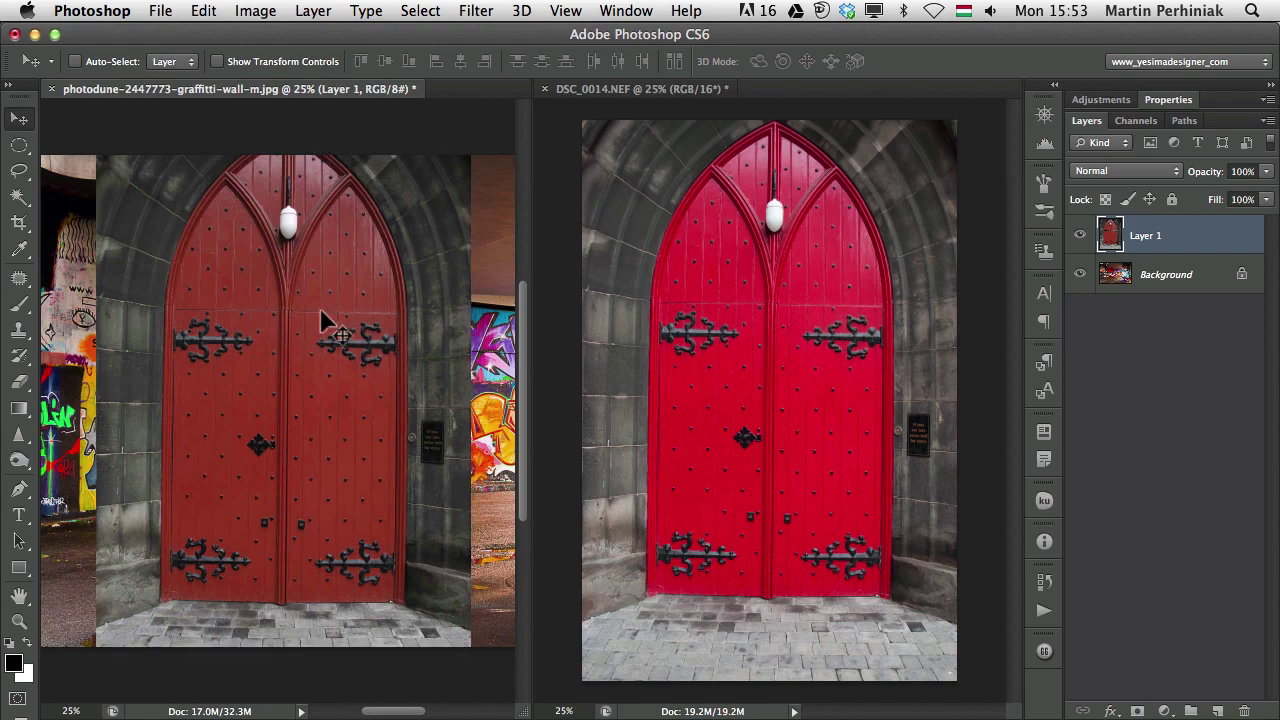
{"action": "key", "text": "super+alt+z"}
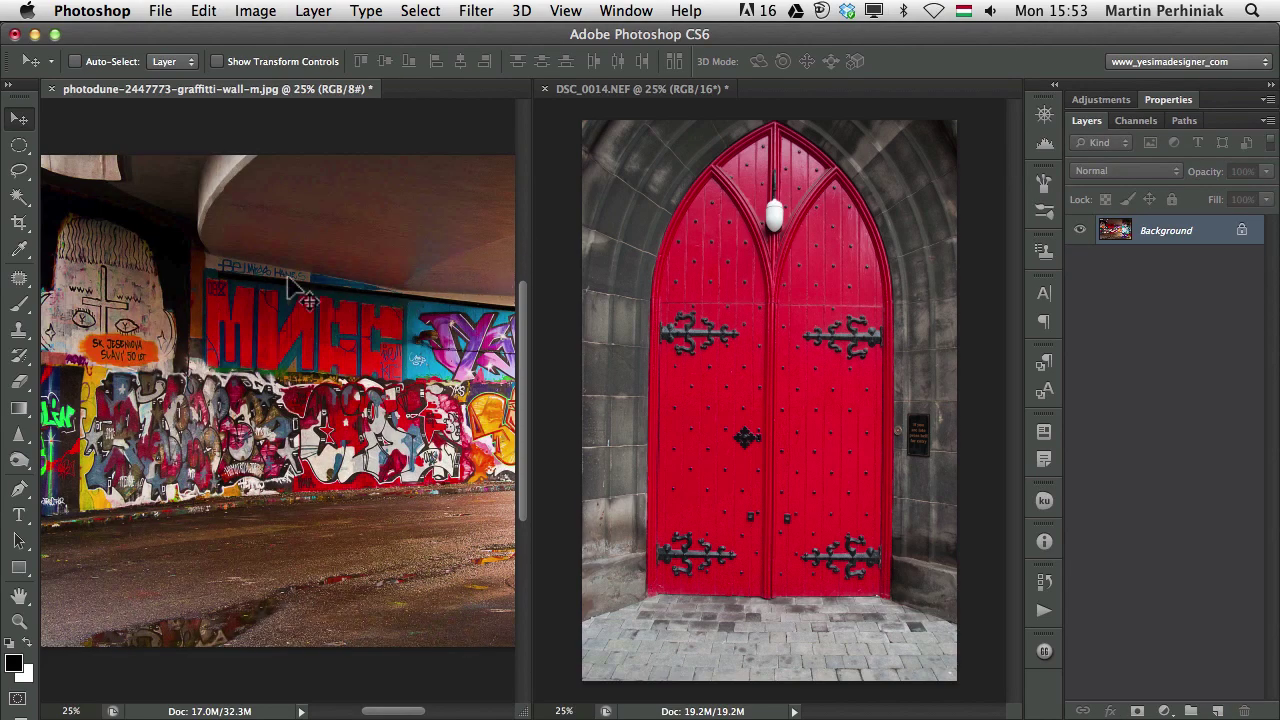
Open Convert to Profile on the graffiti photo by mistake, then dismiss it
{"action": "left_click", "coordinate": [204, 11]}
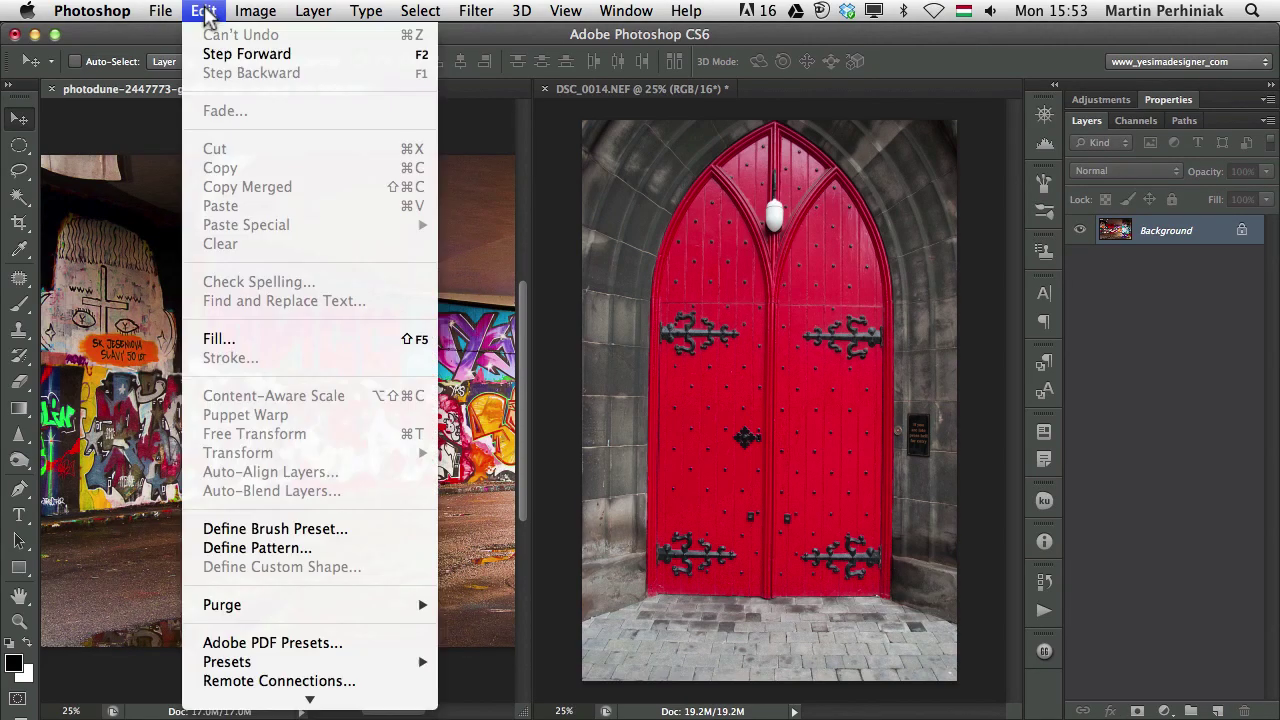
{"action": "mouse_move", "coordinate": [310, 699]}
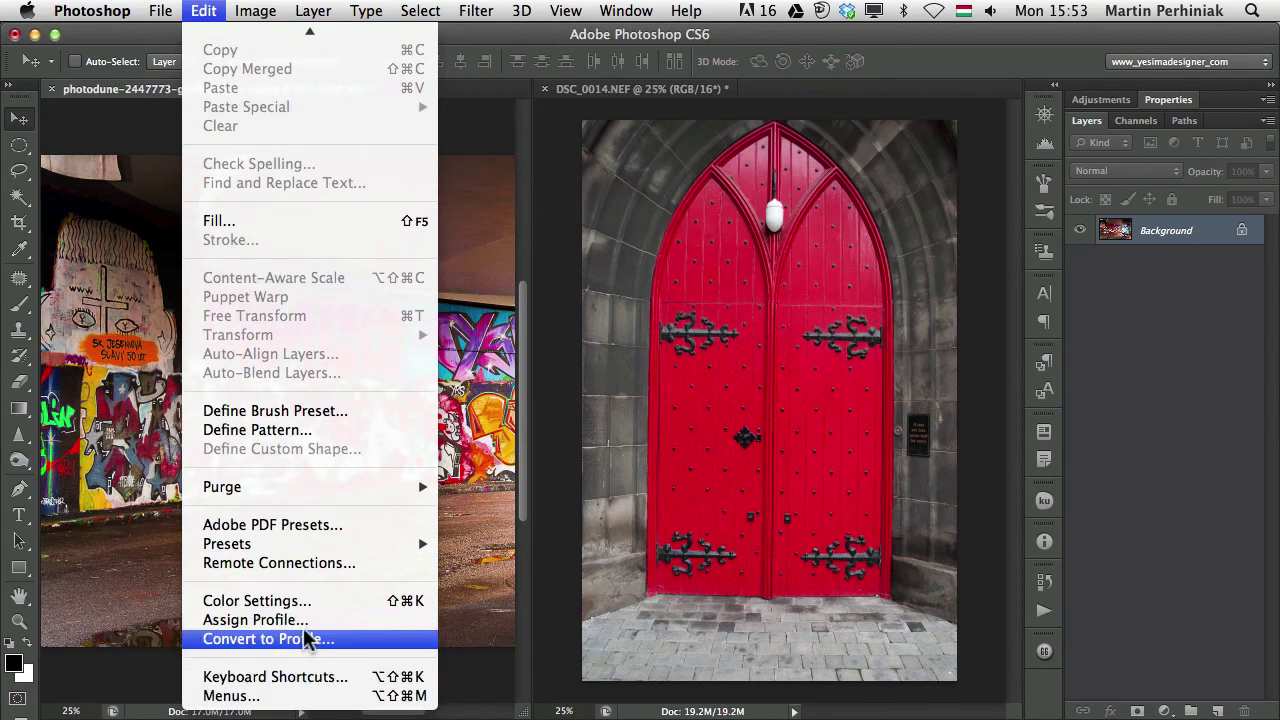
{"action": "left_click", "coordinate": [300, 640]}
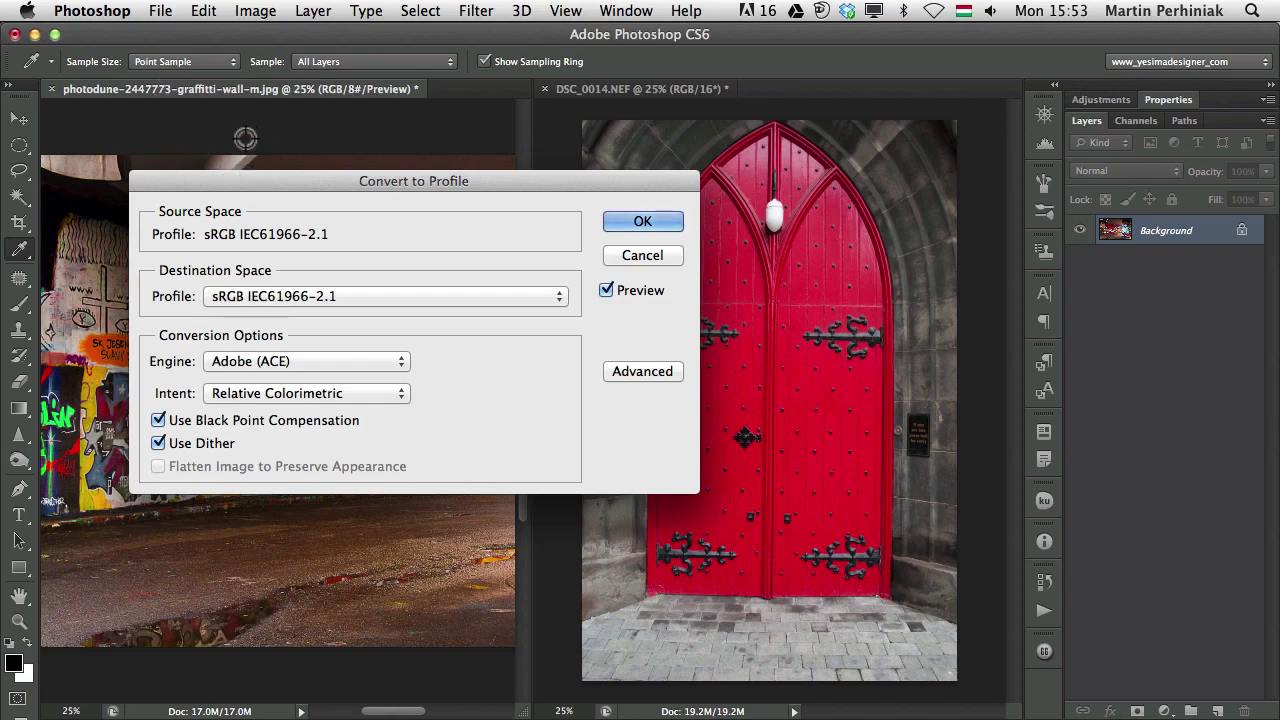
{"action": "left_click_drag", "start_coordinate": [241, 190], "coordinate": [329, 229]}
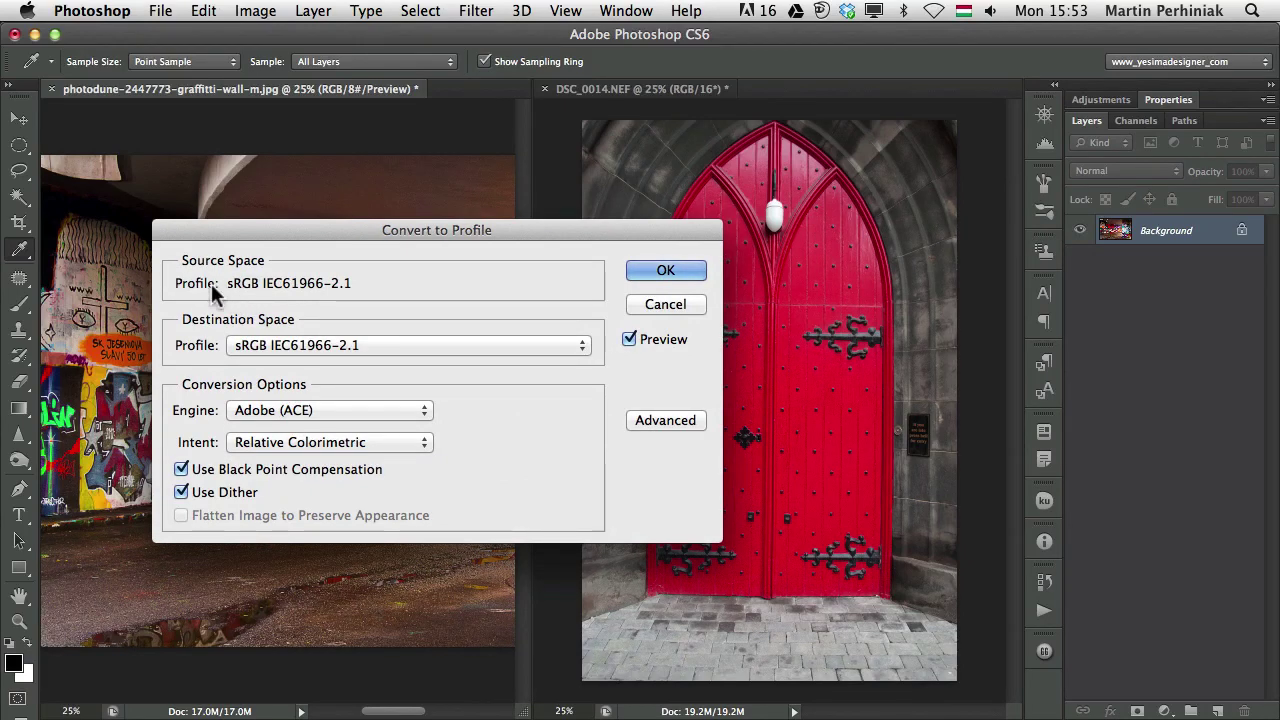
{"action": "left_click", "coordinate": [641, 278]}
{"action": "key", "text": "v"}
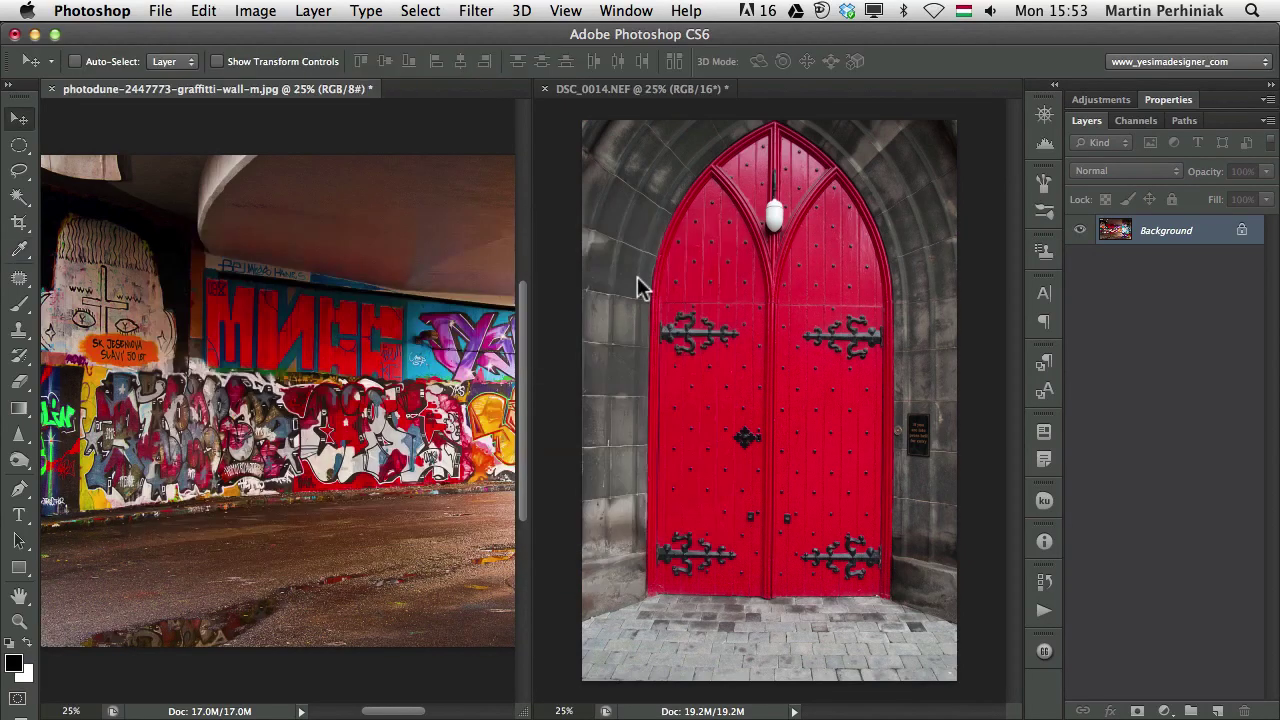
Open Convert to Profile for the red door photo, moving the dialog to keep the door visible
{"action": "left_click", "coordinate": [592, 213]}
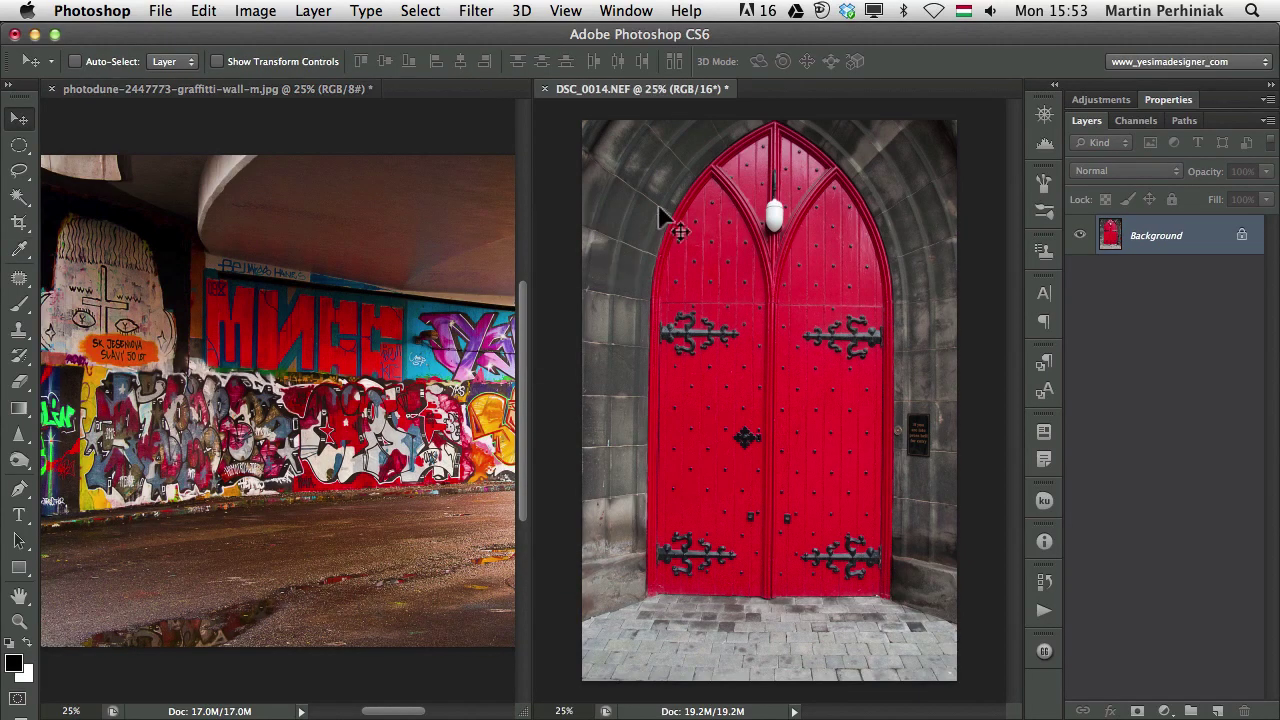
{"action": "left_click", "coordinate": [215, 10]}
{"action": "mouse_move", "coordinate": [312, 697]}
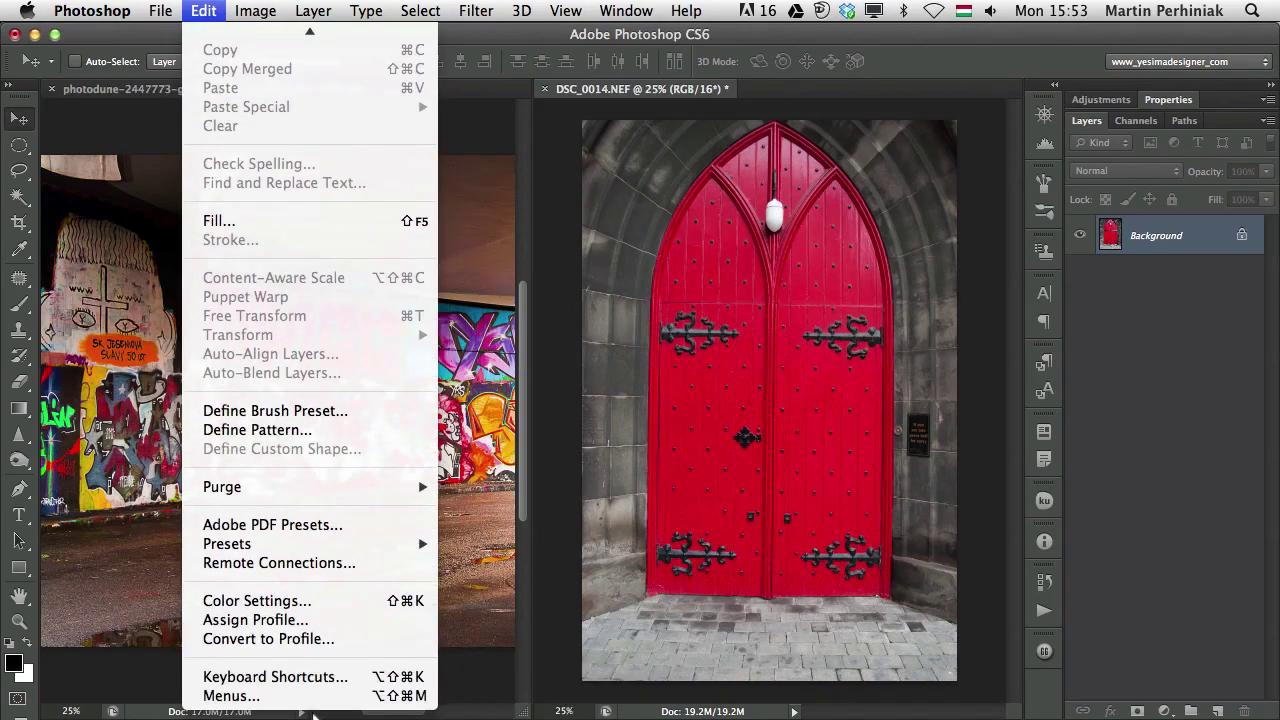
{"action": "left_click", "coordinate": [329, 641]}
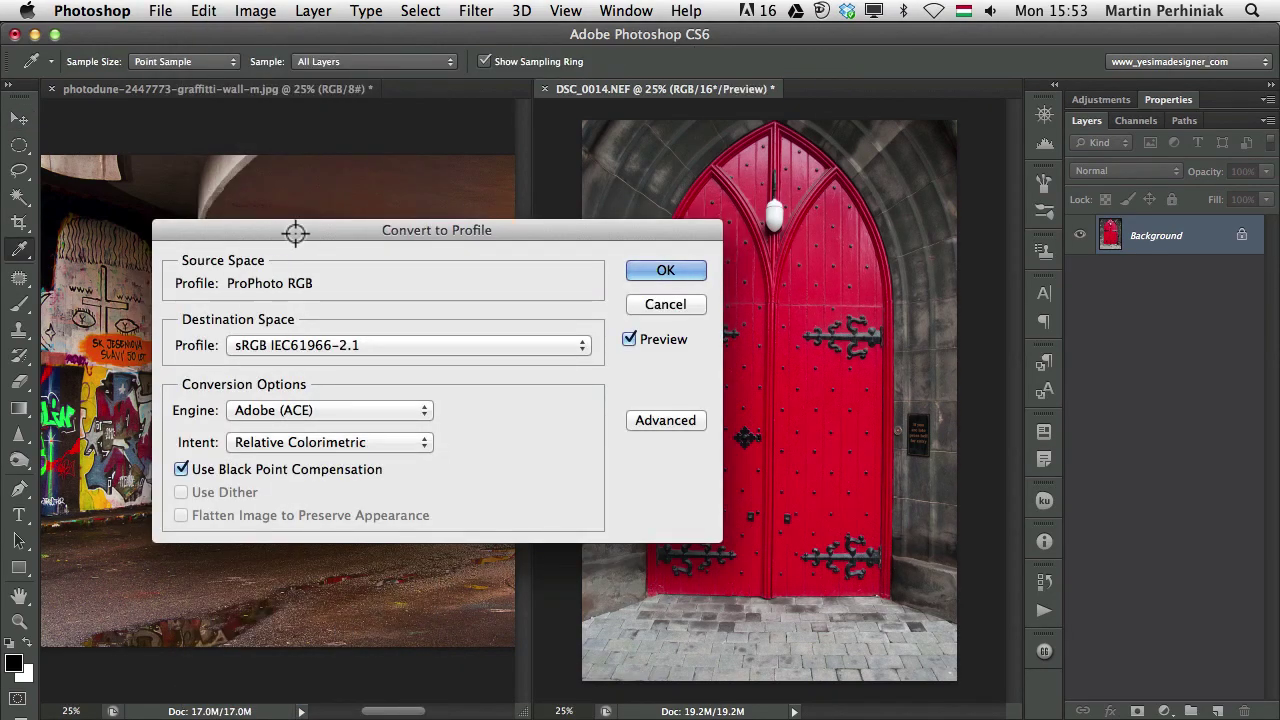
{"action": "left_click_drag", "start_coordinate": [294, 227], "coordinate": [649, 271]}
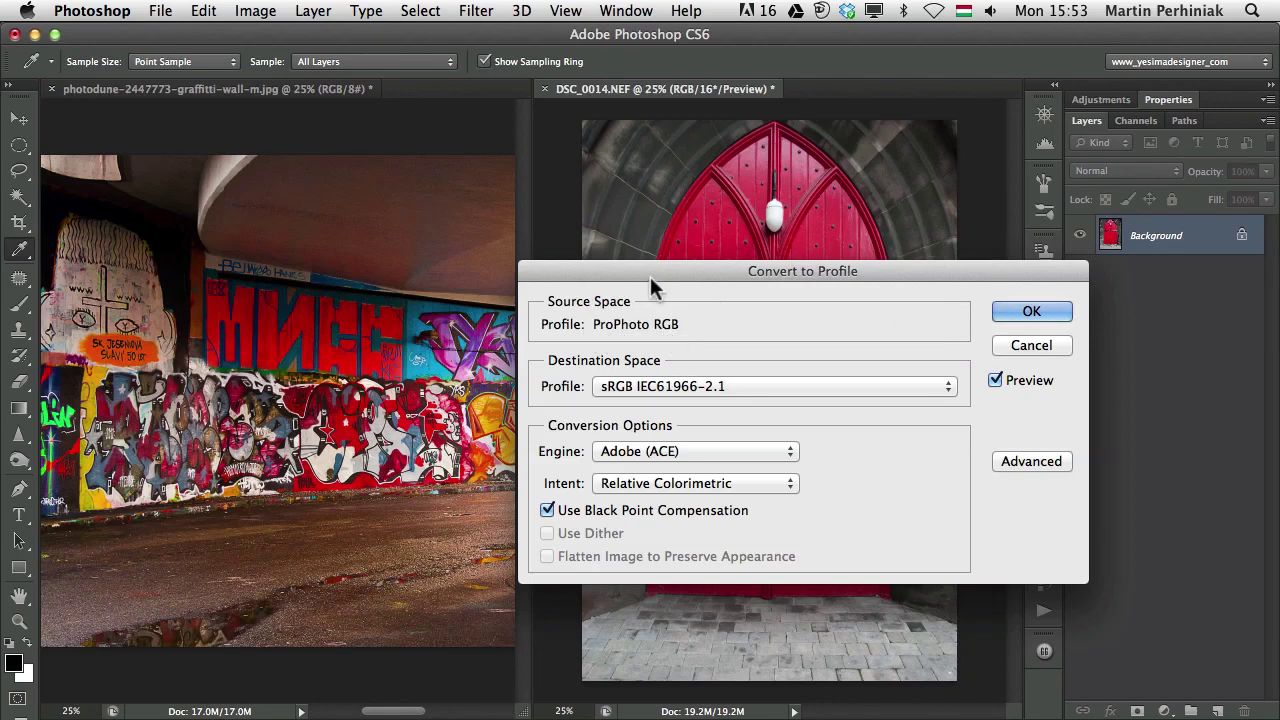
{"action": "left_click_drag", "start_coordinate": [653, 272], "coordinate": [776, 266]}
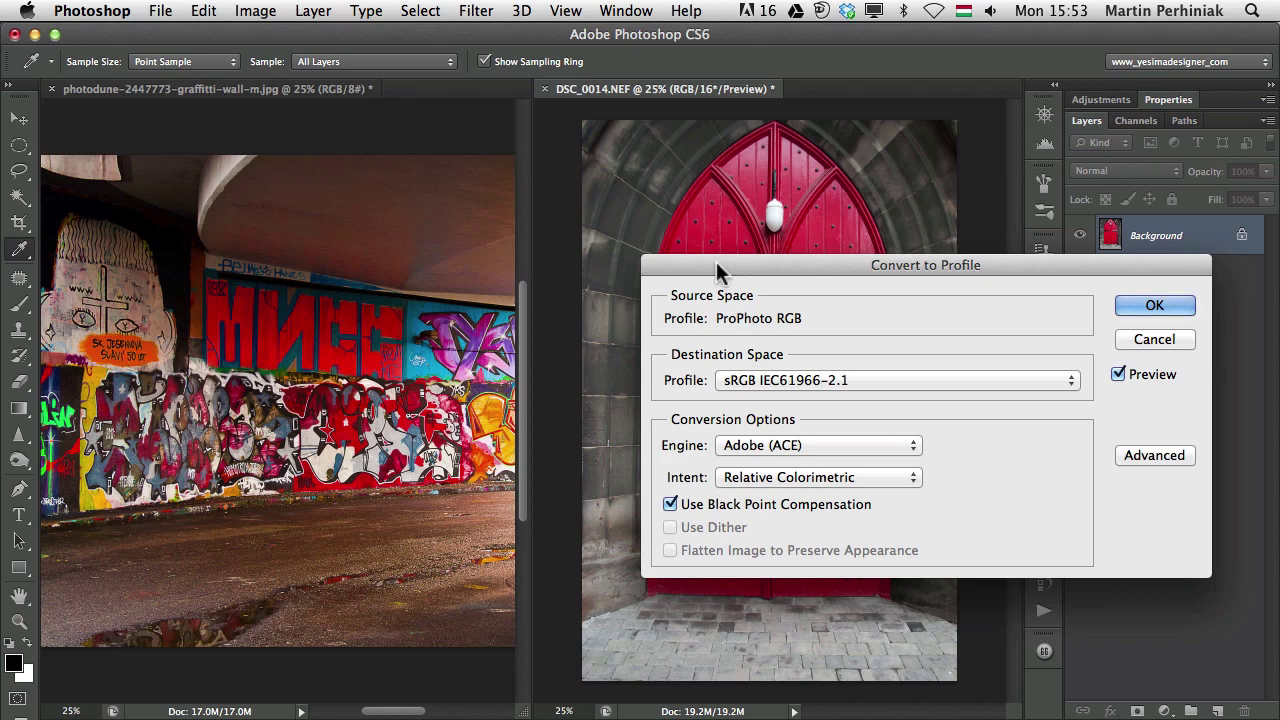
{"action": "left_click_drag", "start_coordinate": [820, 262], "coordinate": [747, 272]}
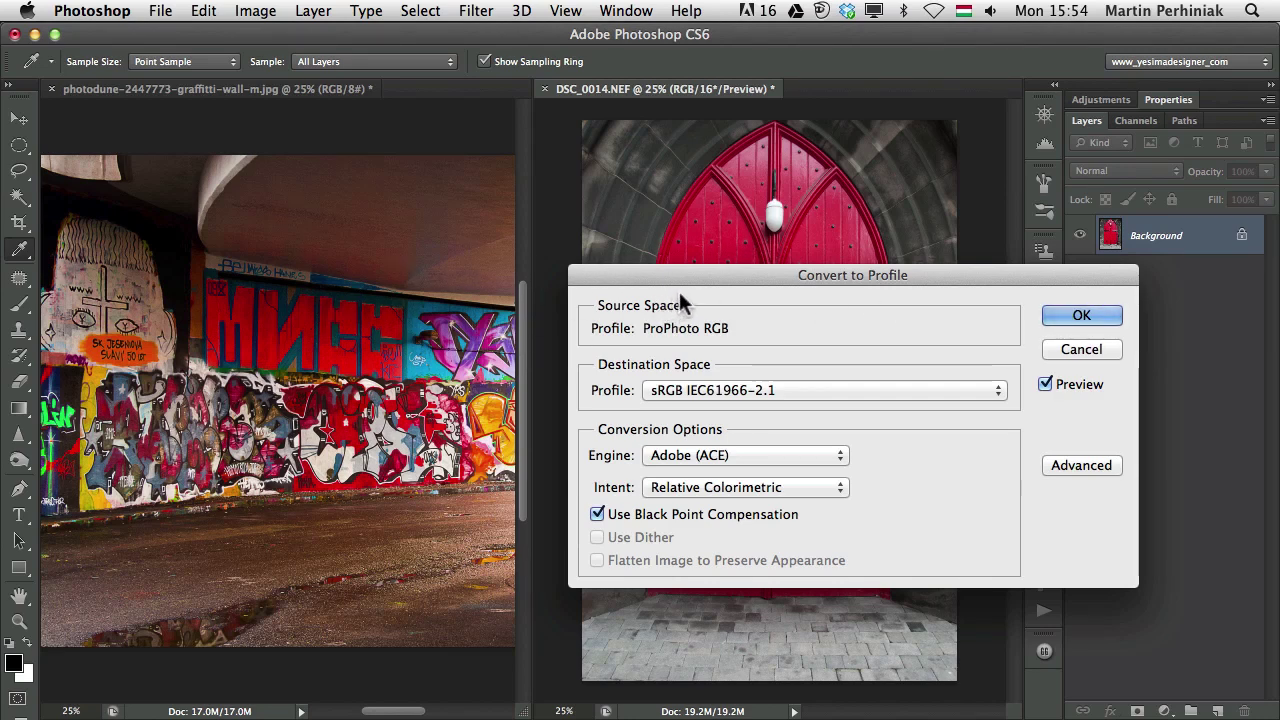
{"action": "left_click_drag", "start_coordinate": [713, 276], "coordinate": [715, 260]}
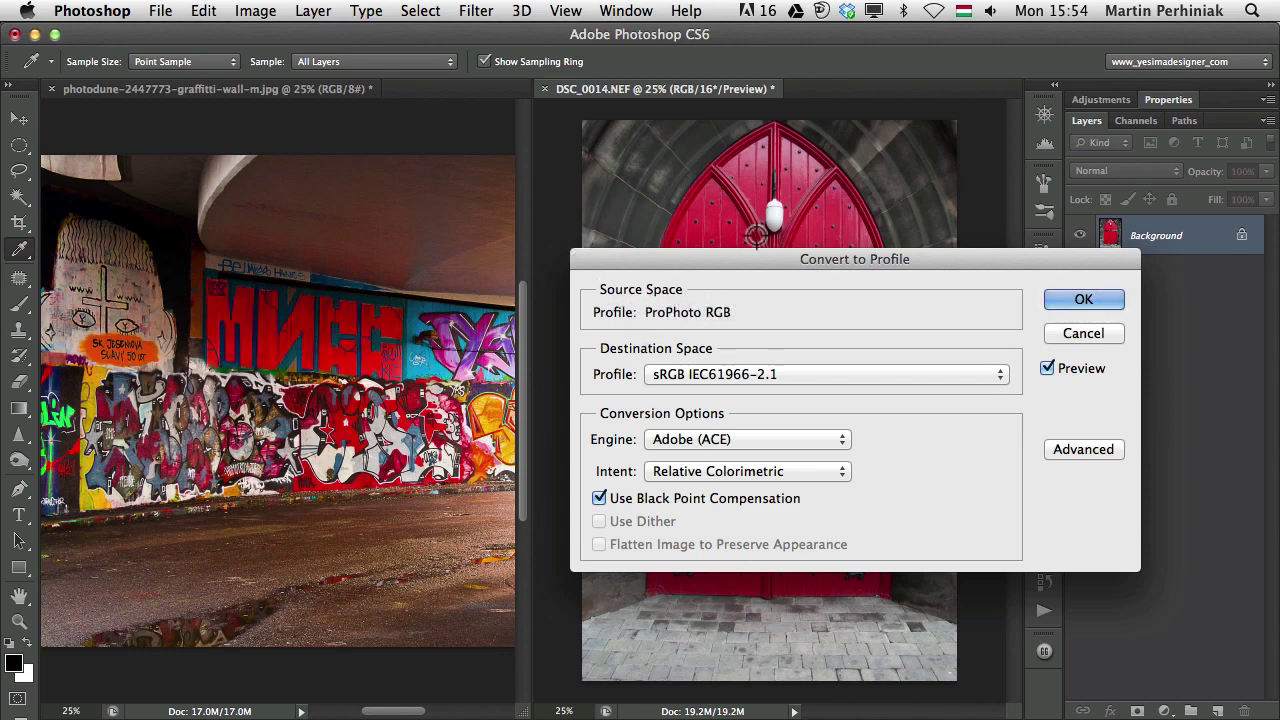
{"action": "left_click_drag", "start_coordinate": [730, 272], "coordinate": [918, 288]}
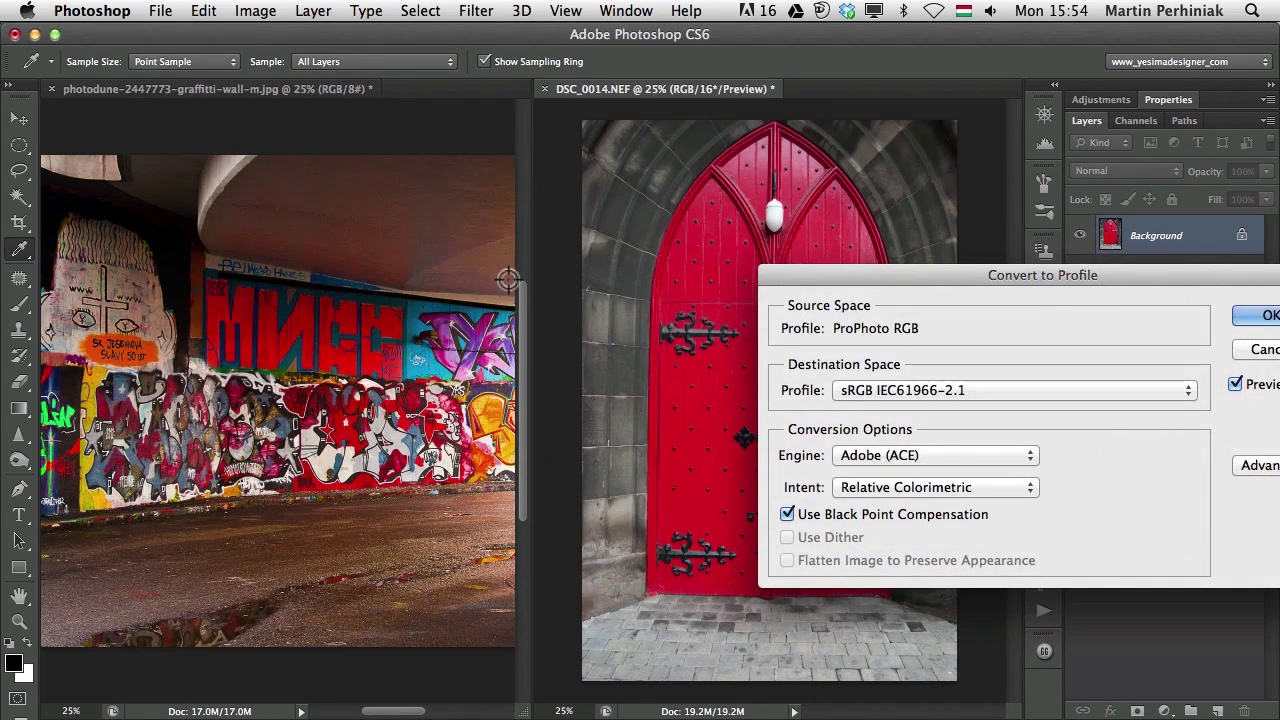
{"action": "left_click_drag", "start_coordinate": [796, 272], "coordinate": [887, 266]}
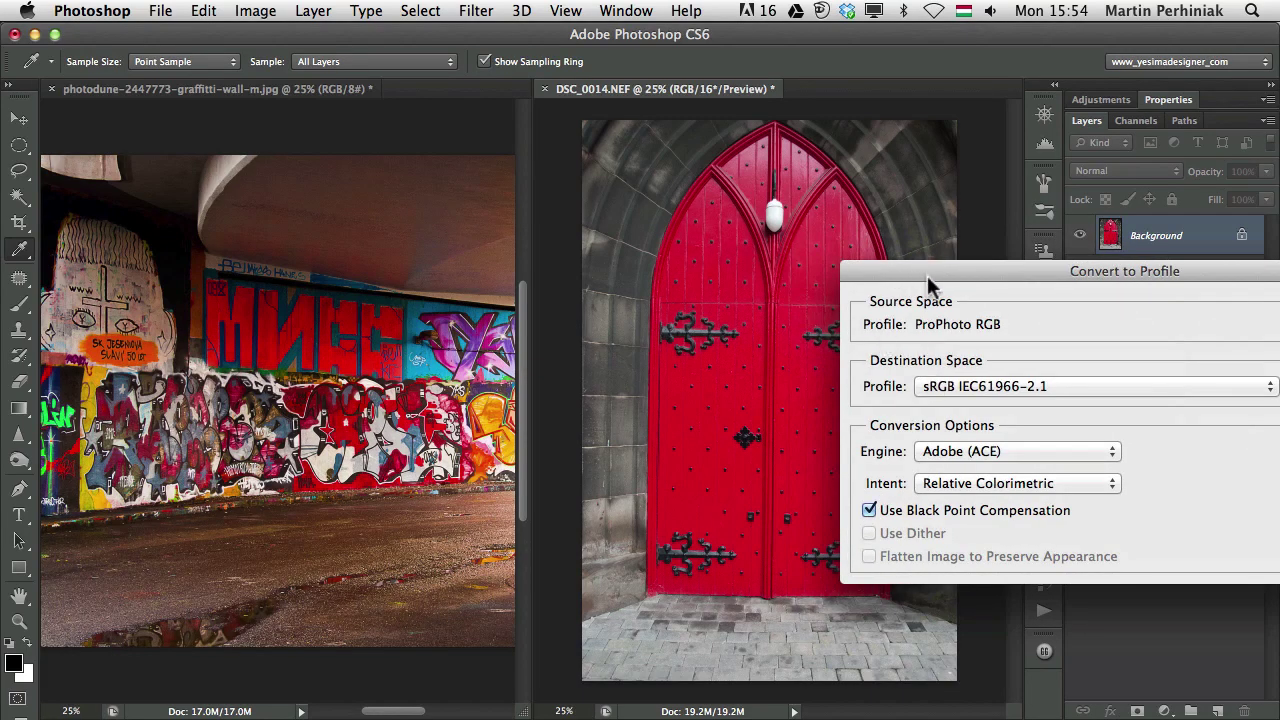
{"action": "left_click_drag", "start_coordinate": [915, 267], "coordinate": [777, 260]}
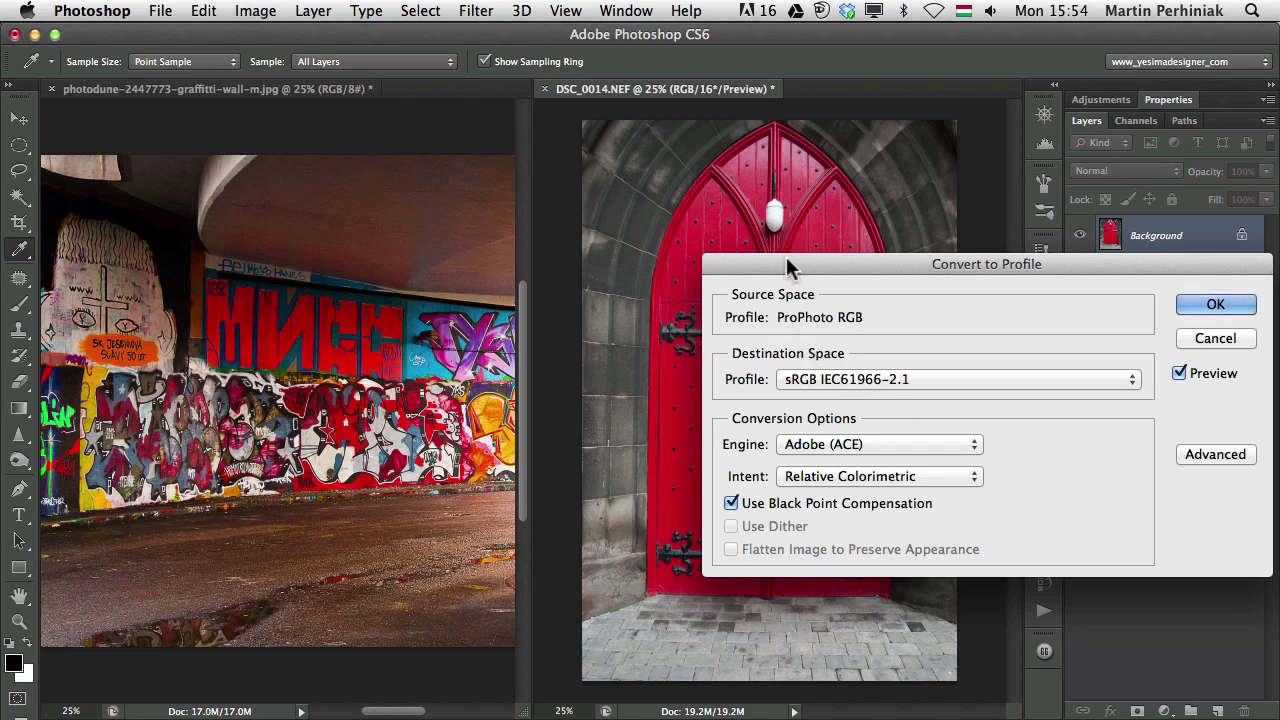
{"action": "left_click_drag", "start_coordinate": [787, 261], "coordinate": [685, 393]}
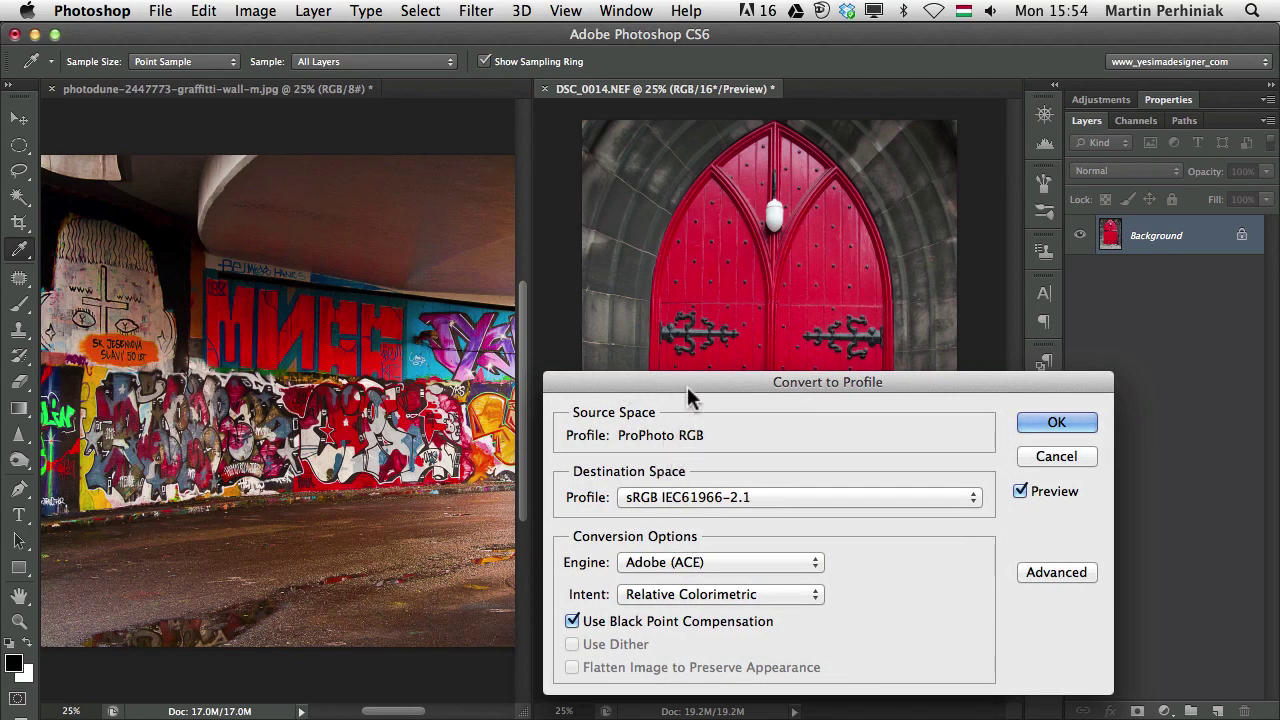
{"action": "left_click_drag", "start_coordinate": [687, 388], "coordinate": [560, 449]}
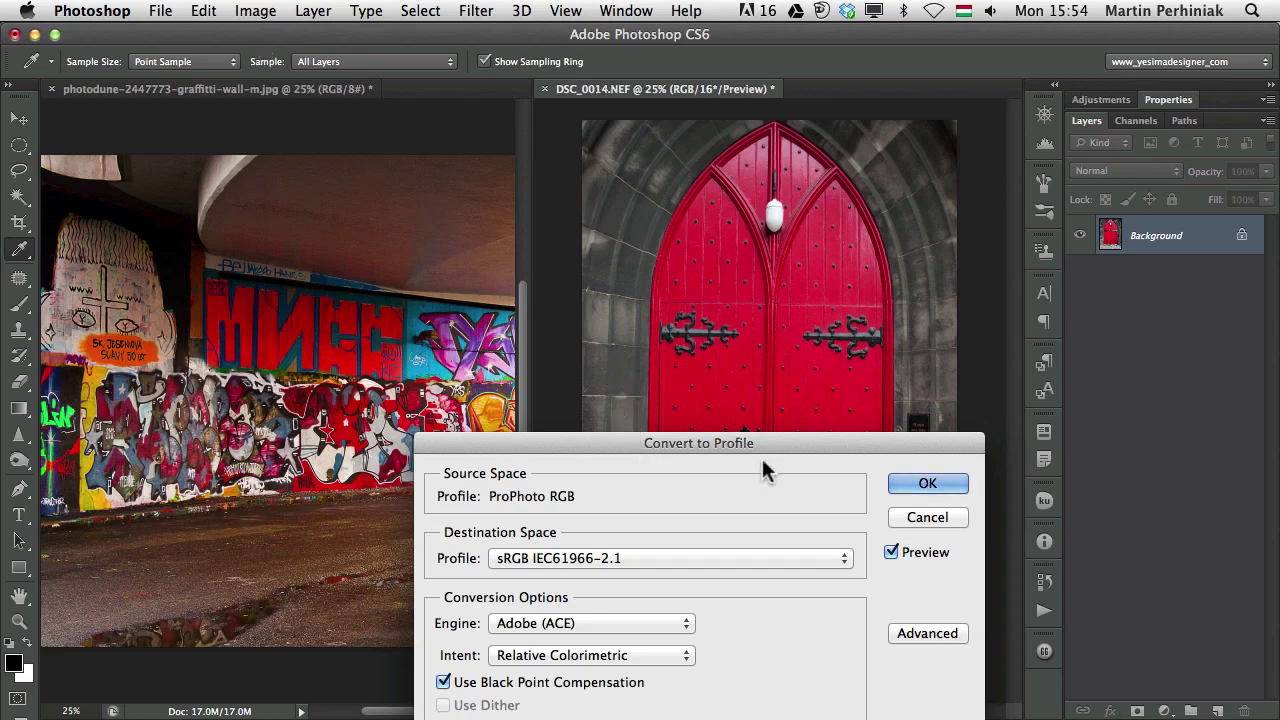
{"action": "left_click_drag", "start_coordinate": [591, 447], "coordinate": [655, 221]}
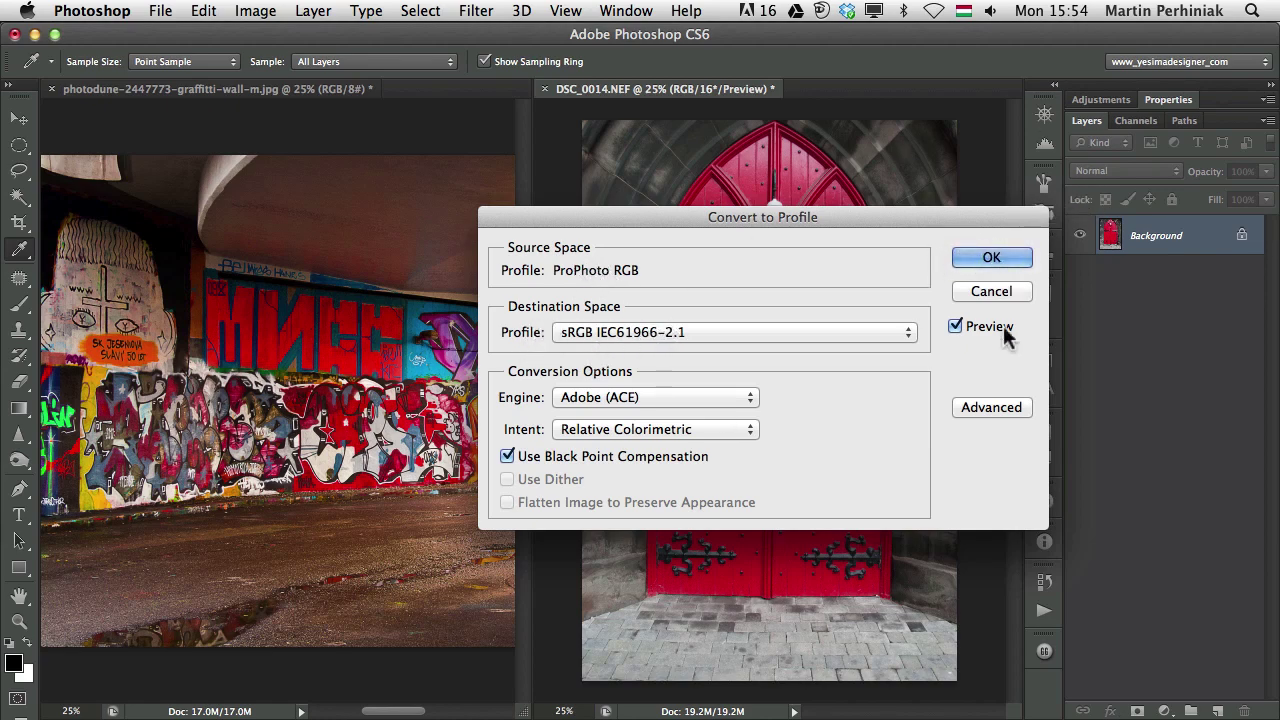
Check the advanced options, return to basic, and confirm conversion to sRGB IEC61966-2.1
{"action": "left_click", "coordinate": [988, 408]}
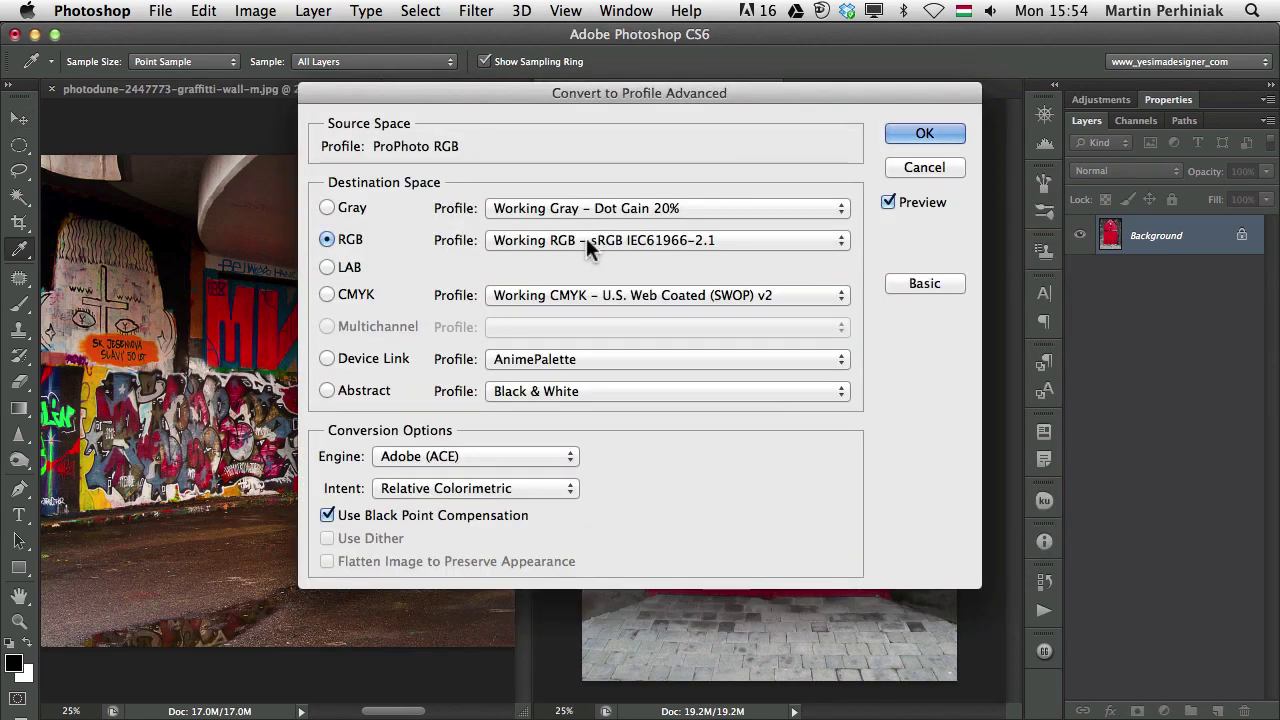
{"action": "left_click", "coordinate": [940, 286]}
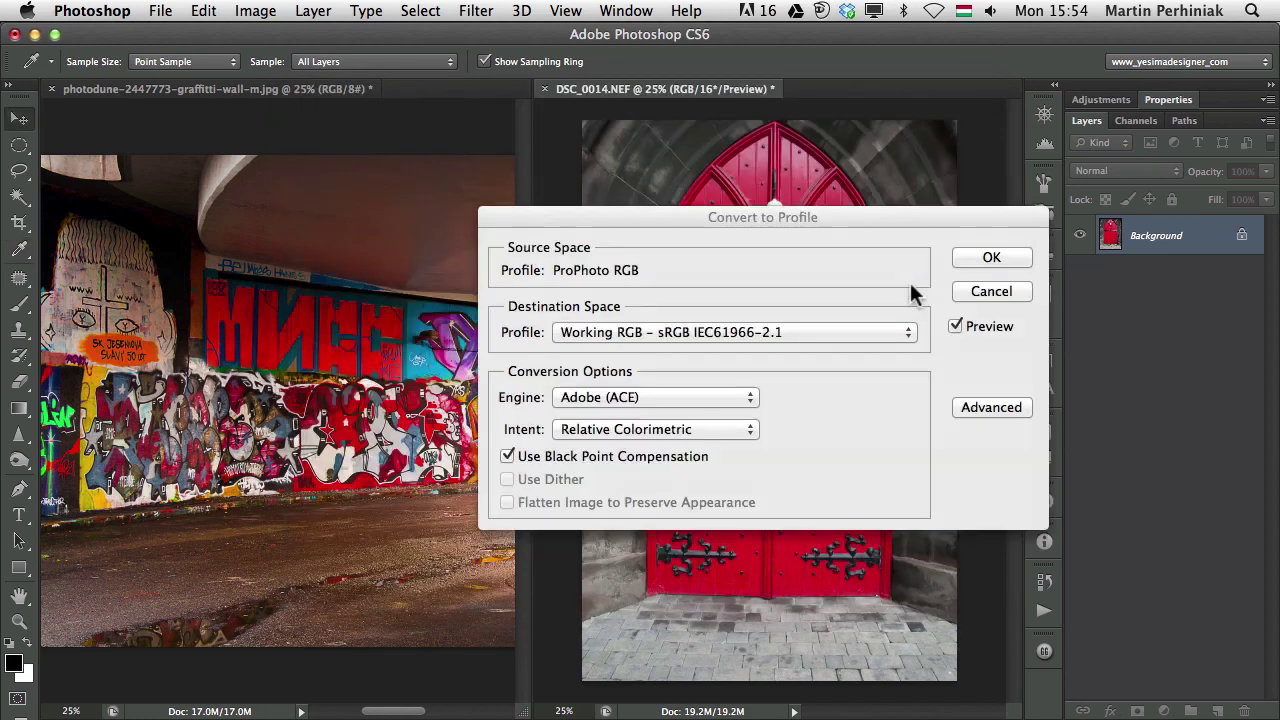
{"action": "left_click", "coordinate": [1004, 262]}
{"action": "key", "text": "v"}
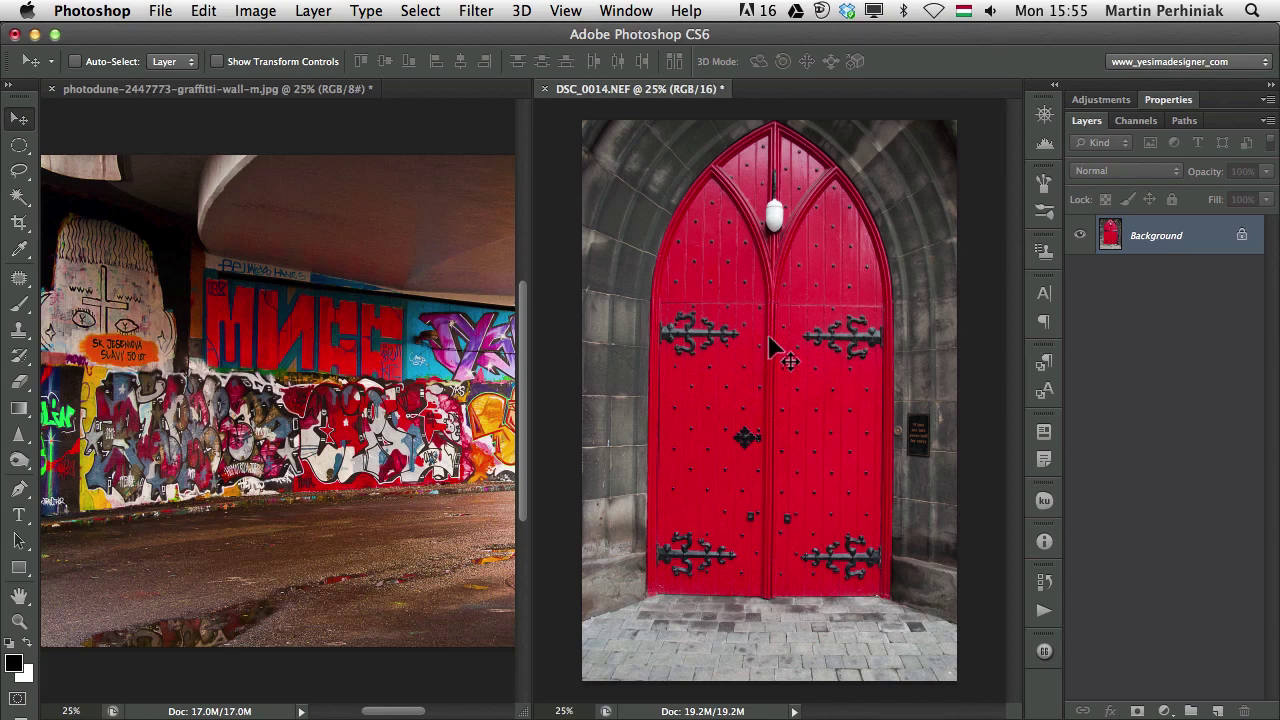
Drag the door into the graffiti document as Layer 1, close DSC_0014.NEF unsaved, and reposition it
{"action": "left_click_drag", "start_coordinate": [787, 330], "coordinate": [264, 318]}
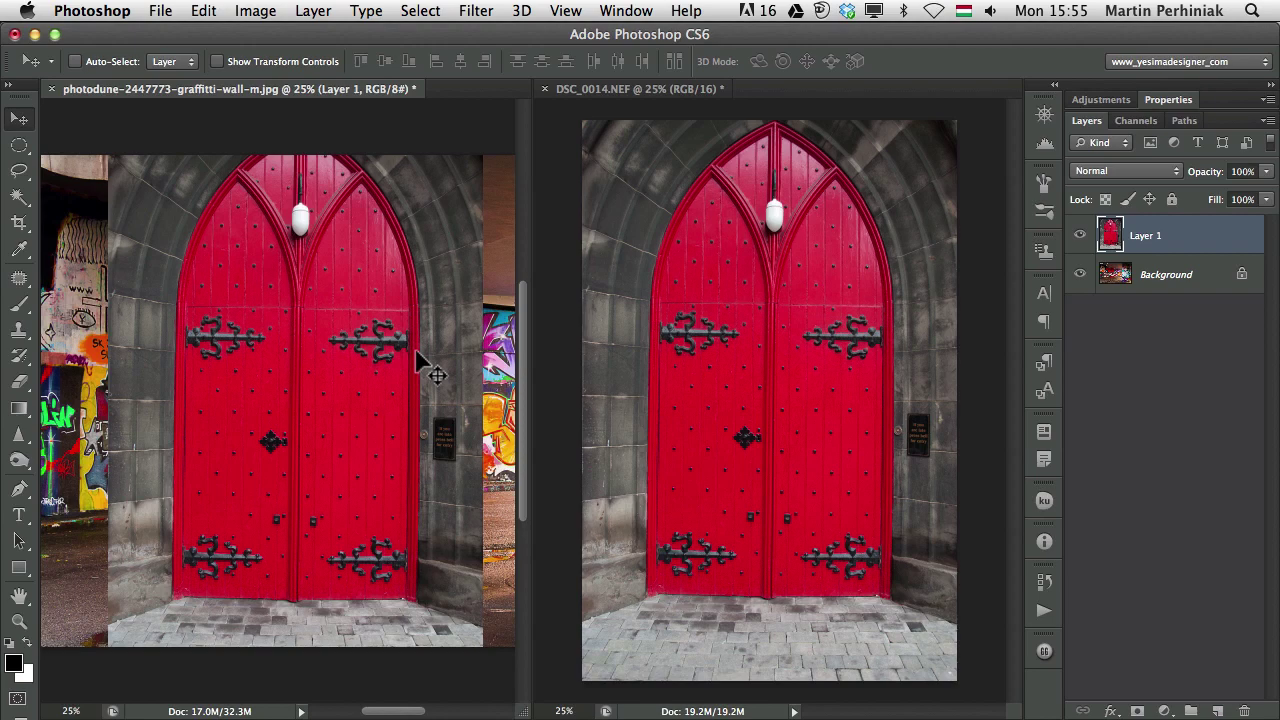
{"action": "left_click", "coordinate": [795, 285]}
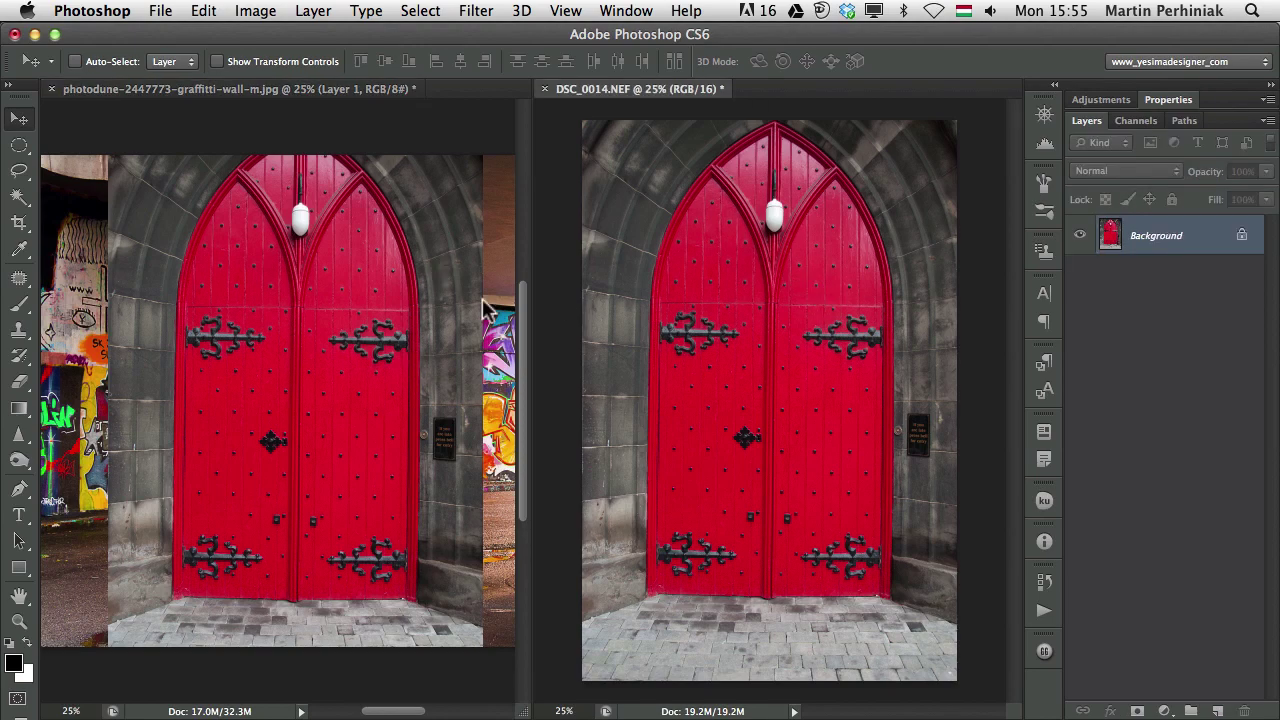
{"action": "left_click_drag", "start_coordinate": [737, 294], "coordinate": [548, 182]}
{"action": "key", "text": "super+w"}
{"action": "left_click", "coordinate": [594, 282]}
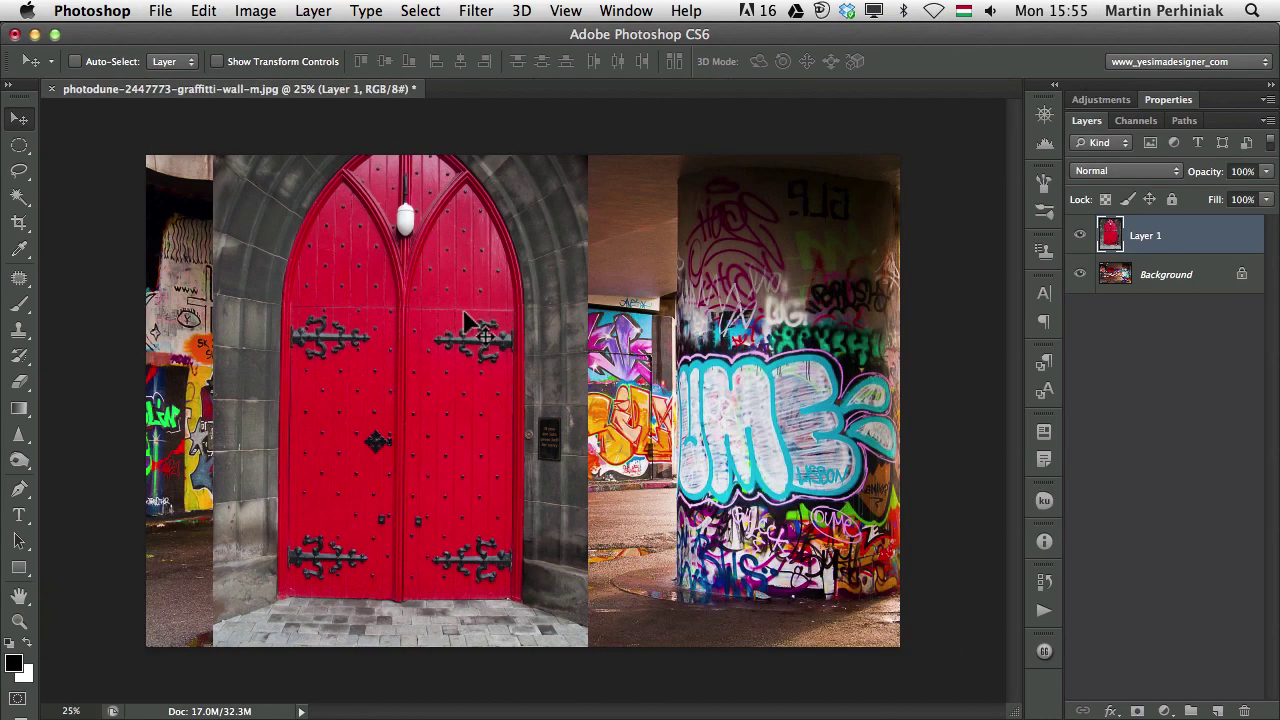
{"action": "left_click_drag", "start_coordinate": [461, 306], "coordinate": [478, 352]}
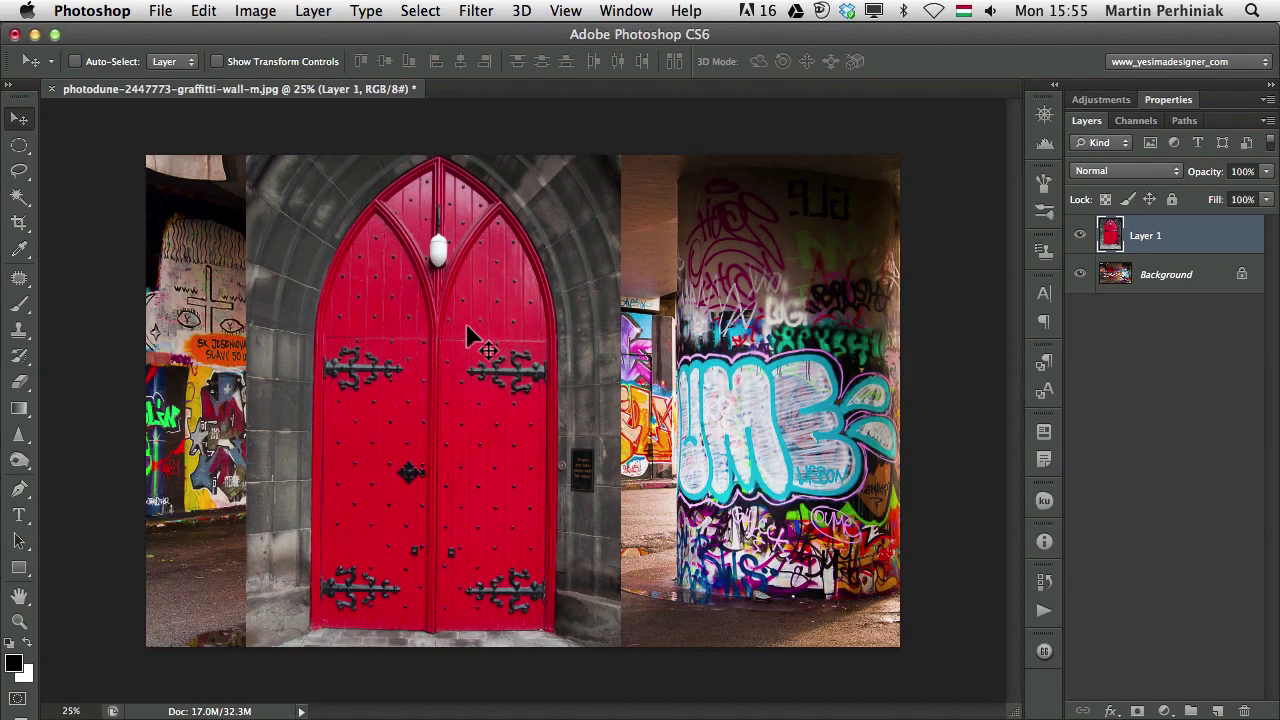
Nudge Layer 1 slightly lower and convert it to a Smart Object
{"action": "key", "text": "Down"}
{"action": "key", "text": "Down"}
{"action": "key", "text": "Down"}
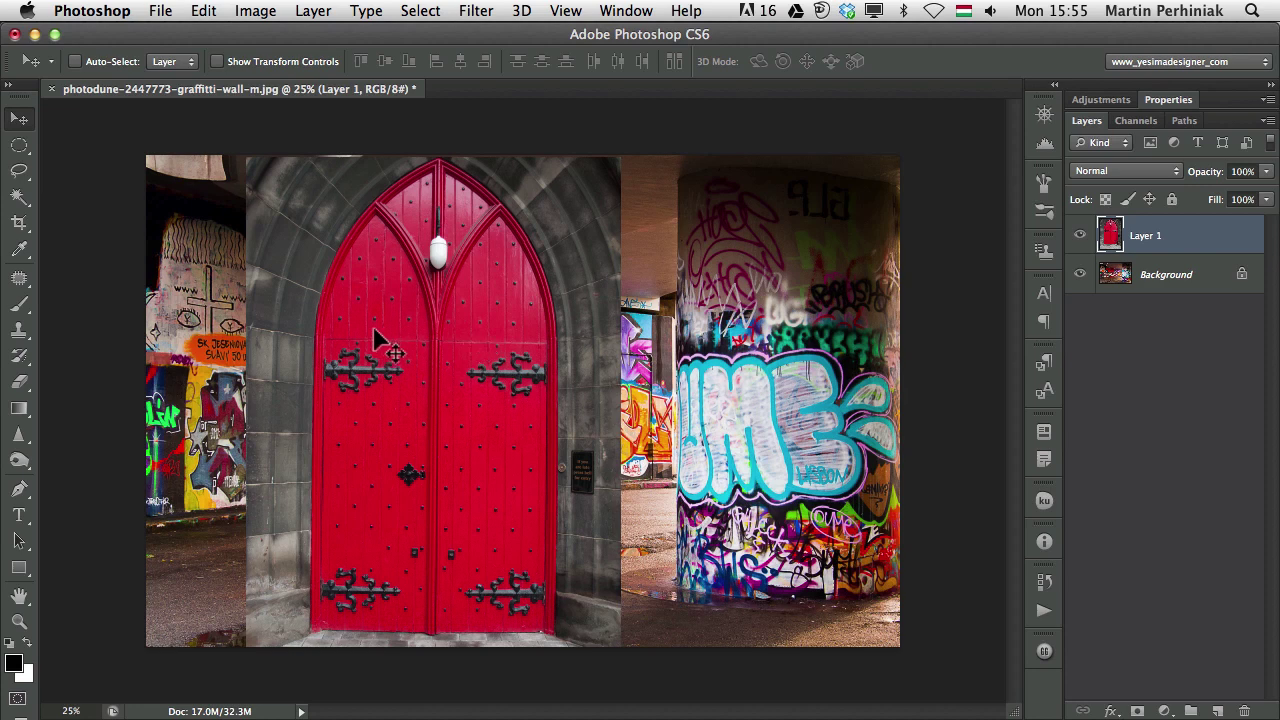
{"action": "right_click", "coordinate": [1195, 243]}
{"action": "left_click", "coordinate": [1008, 132]}
{"action": "key", "text": "super+t"}
{"action": "left_click_drag", "start_coordinate": [615, 165], "coordinate": [523, 277]}
{"action": "left_click_drag", "start_coordinate": [452, 360], "coordinate": [416, 332]}
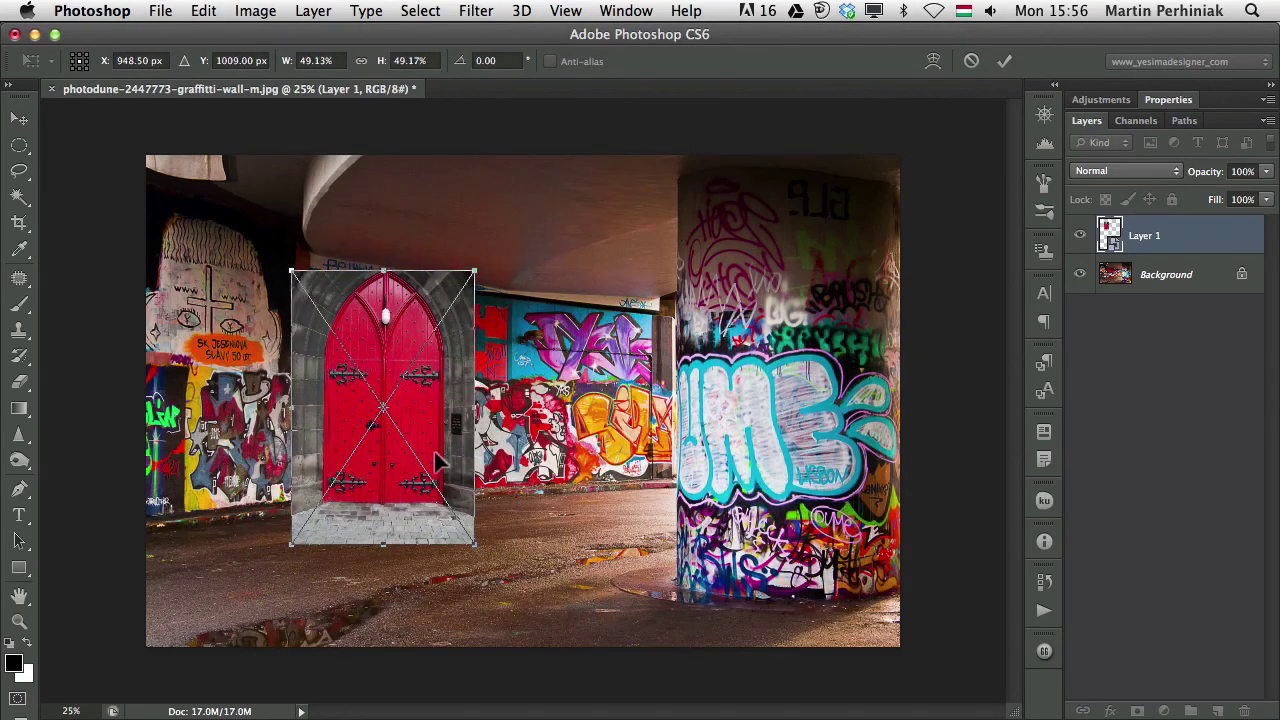
{"action": "left_click_drag", "start_coordinate": [474, 407], "coordinate": [474, 314]}
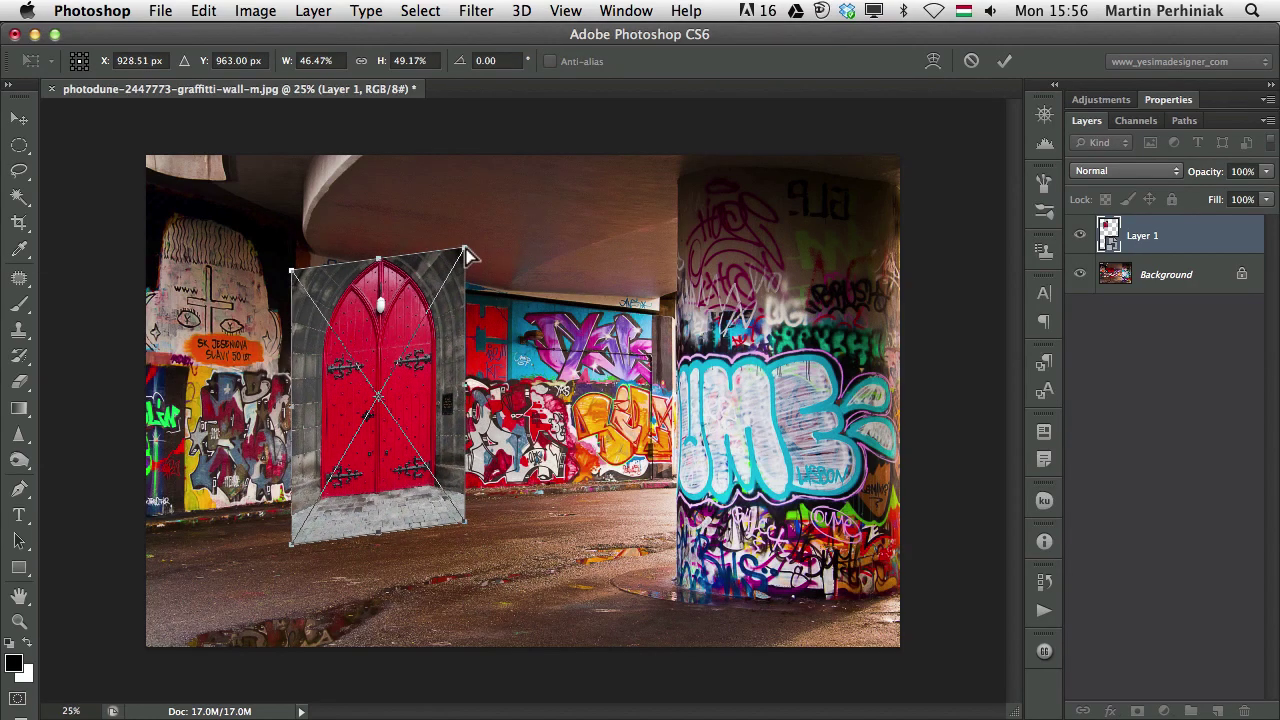
{"action": "left_click_drag", "start_coordinate": [468, 256], "coordinate": [466, 290]}
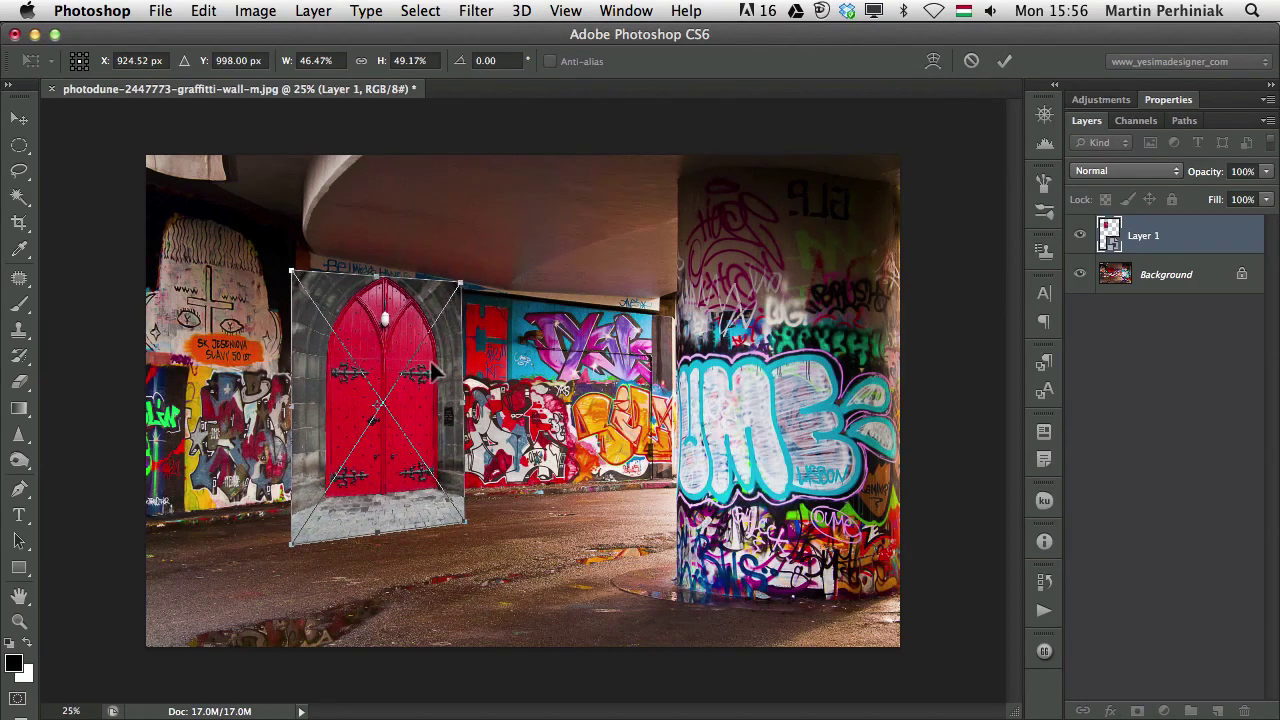
{"action": "left_click_drag", "start_coordinate": [300, 276], "coordinate": [310, 274]}
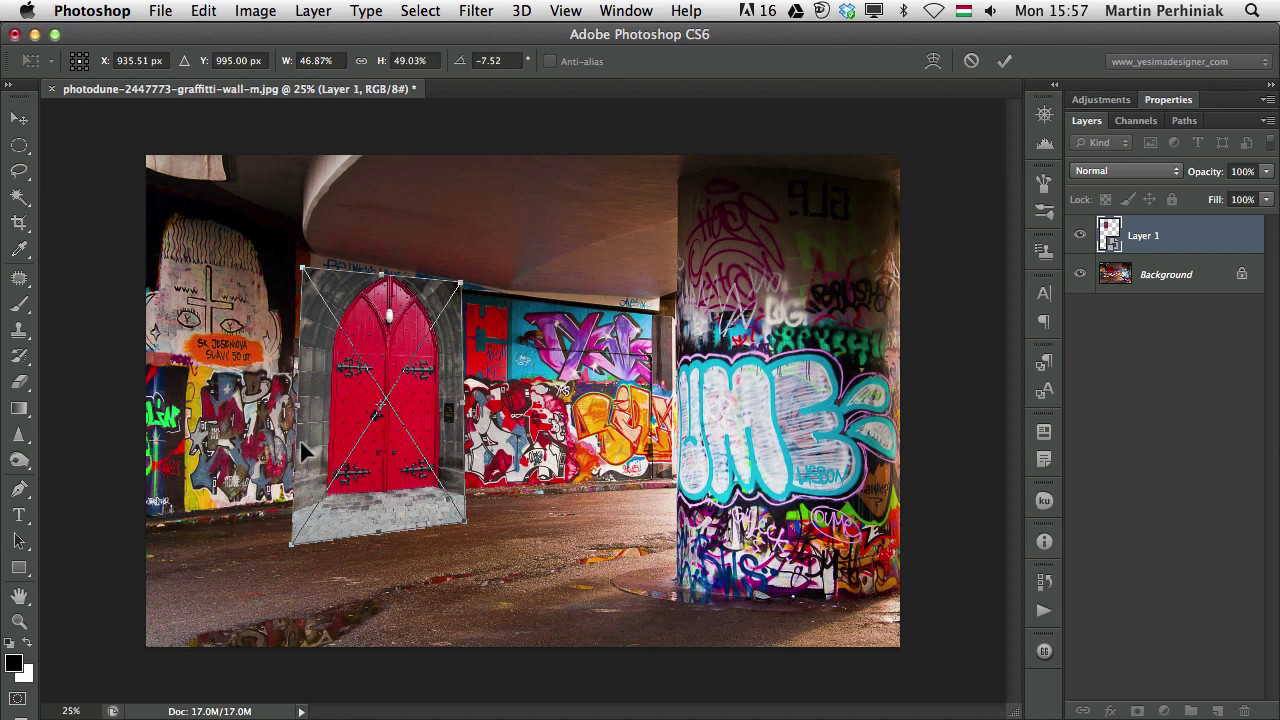
{"action": "key", "text": "Return"}
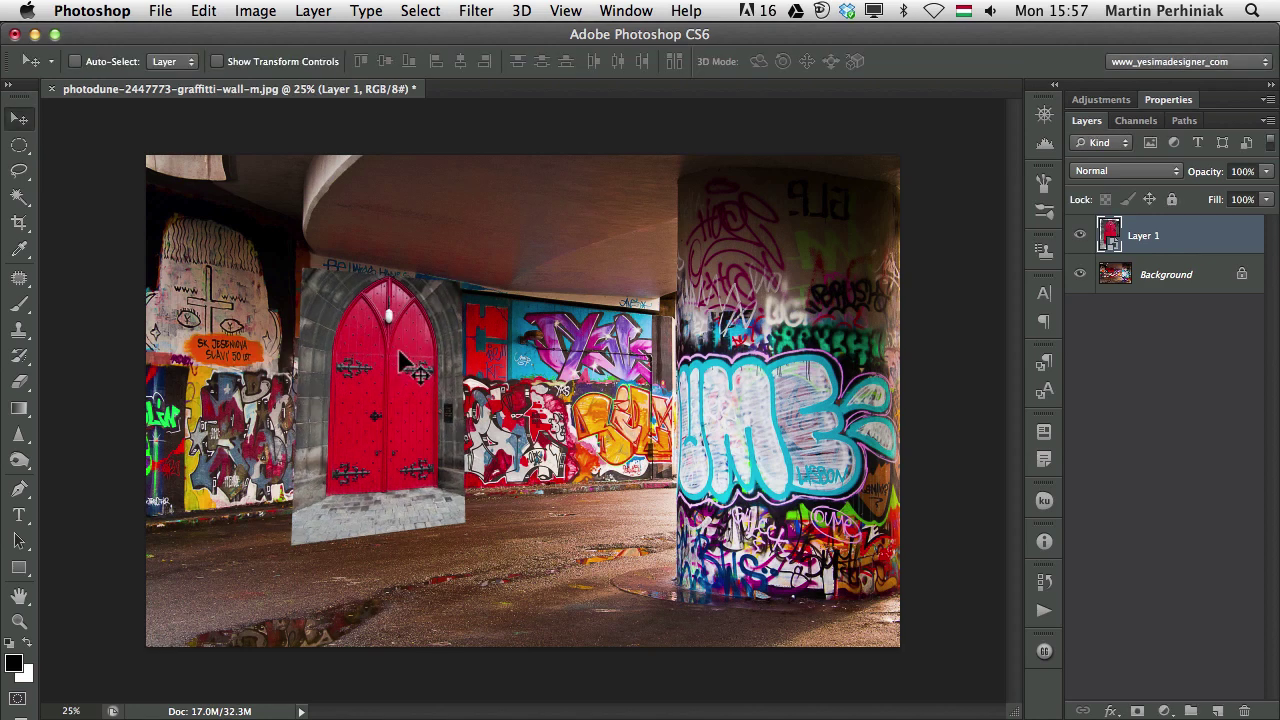
{"action": "key", "text": "super+z"}
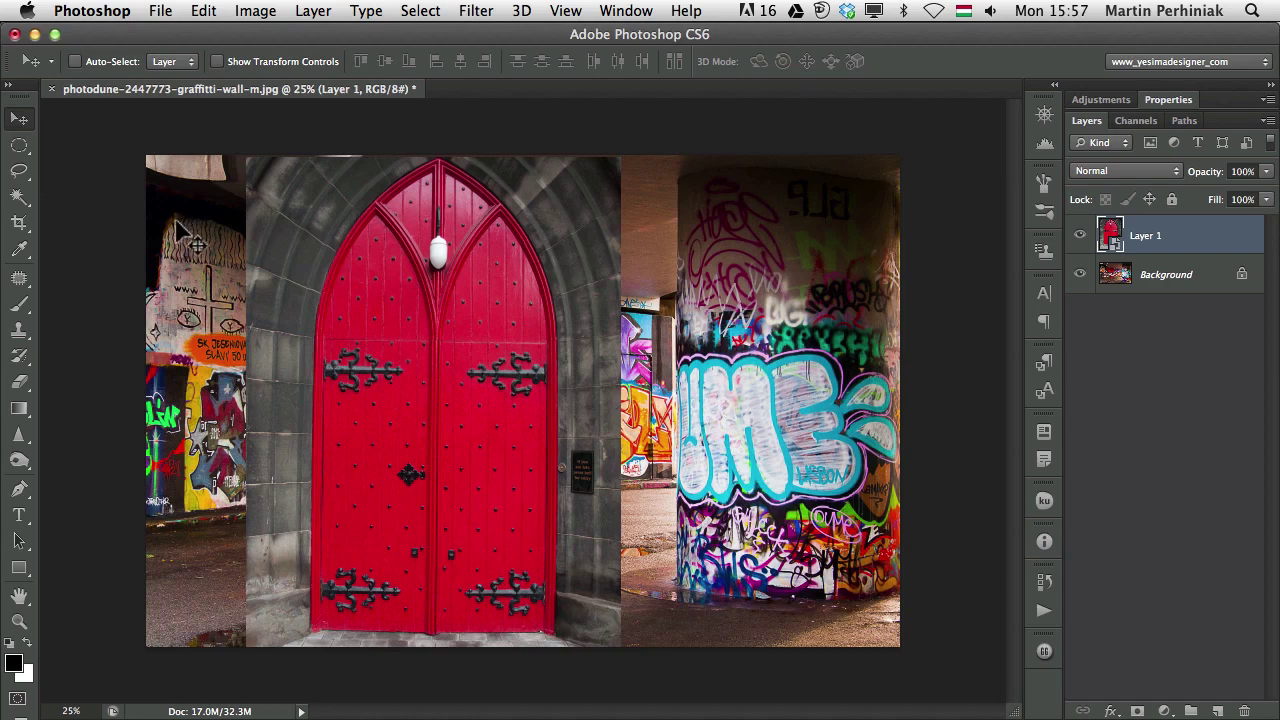
Quick-select the red door and add a layer mask to Layer 1 from the selection
{"action": "key", "text": "w"}
{"action": "key", "text": "shift+w"}
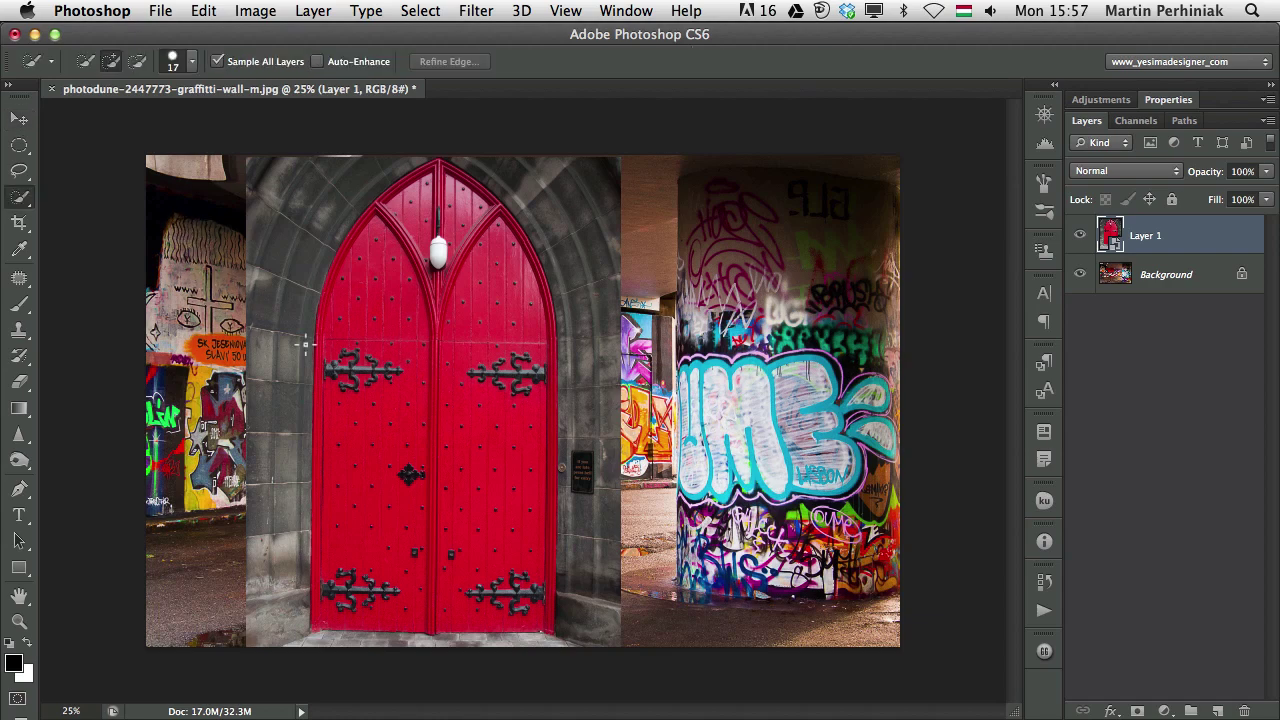
{"action": "left_click_drag", "start_coordinate": [338, 345], "coordinate": [371, 327], "text": "ctrl+alt"}
{"action": "mouse_move", "coordinate": [436, 252]}
{"action": "left_mouse_down"}
{"action": "mouse_move", "coordinate": [427, 211]}
{"action": "mouse_move", "coordinate": [488, 272]}
{"action": "mouse_move", "coordinate": [506, 411]}
{"action": "mouse_move", "coordinate": [467, 198]}
{"action": "mouse_move", "coordinate": [485, 203]}
{"action": "mouse_move", "coordinate": [440, 466]}
{"action": "mouse_move", "coordinate": [394, 391]}
{"action": "mouse_move", "coordinate": [388, 420]}
{"action": "mouse_move", "coordinate": [415, 487]}
{"action": "left_mouse_up"}
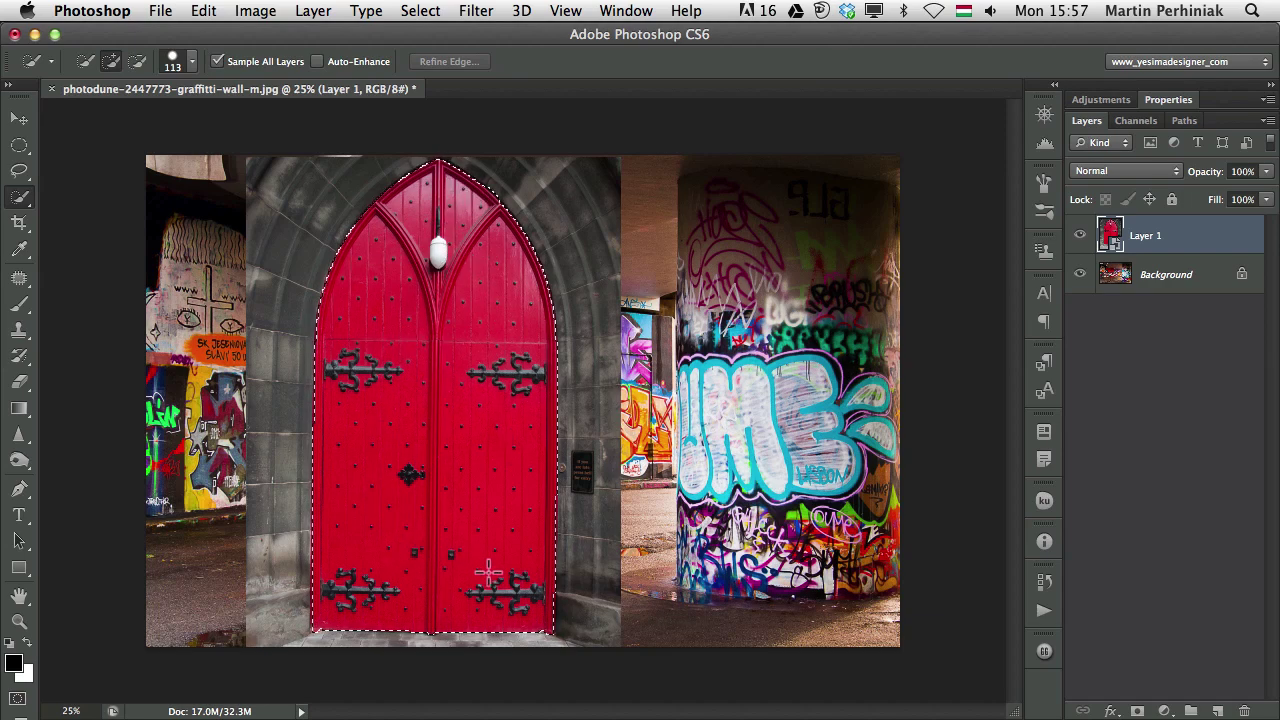
{"action": "left_click", "coordinate": [492, 510]}
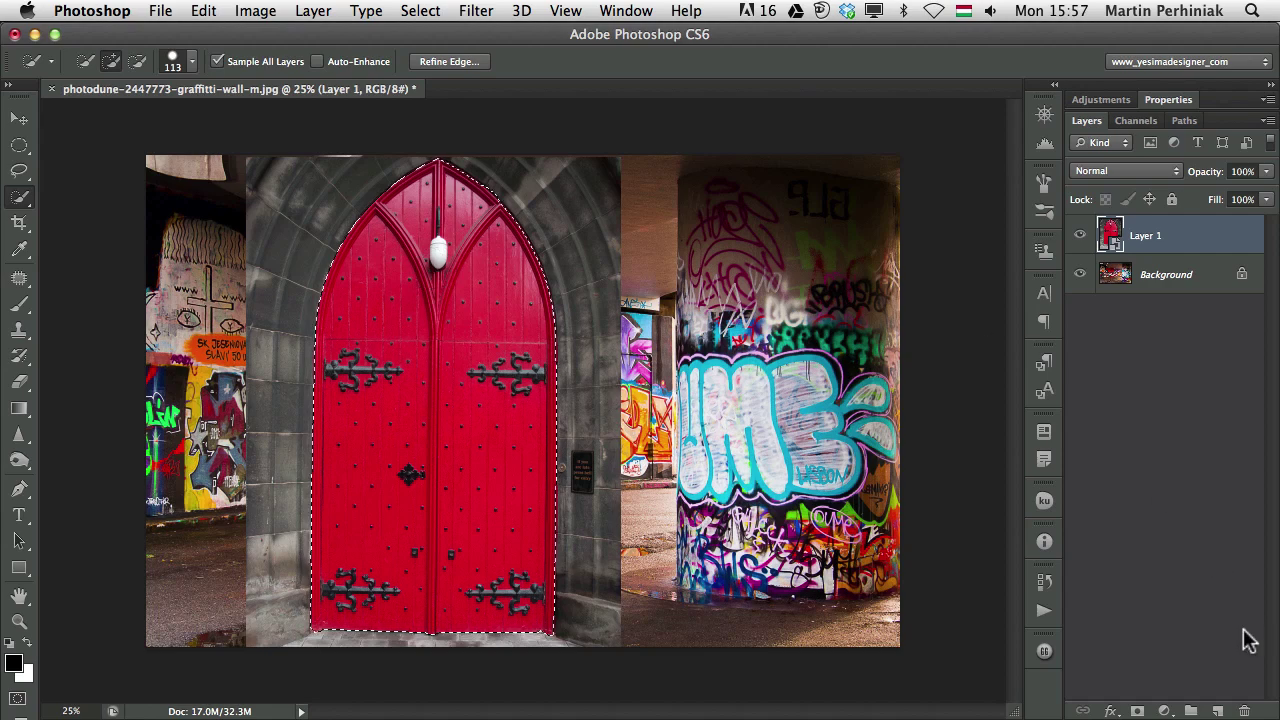
{"action": "left_click", "coordinate": [1136, 710]}
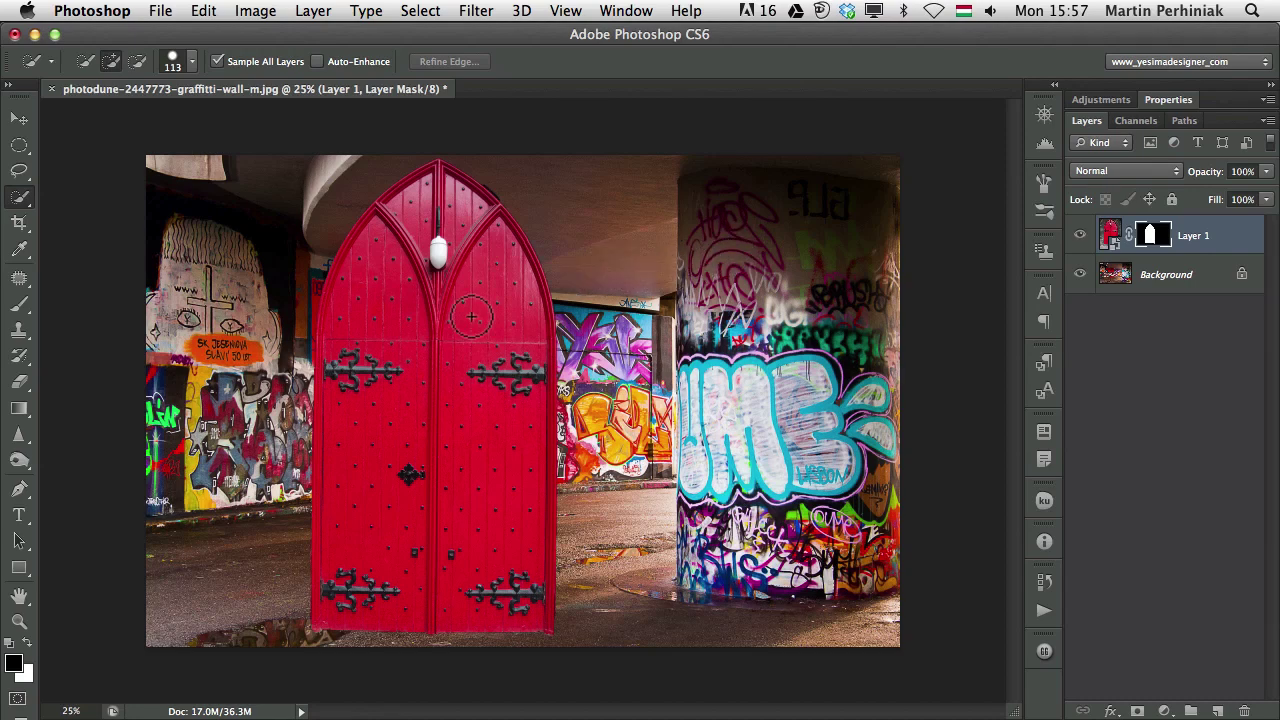
Scale the masked door down to a tiny size, about 4.8%
{"action": "key", "text": "super+t"}
{"action": "left_click_drag", "start_coordinate": [614, 162], "coordinate": [456, 410]}
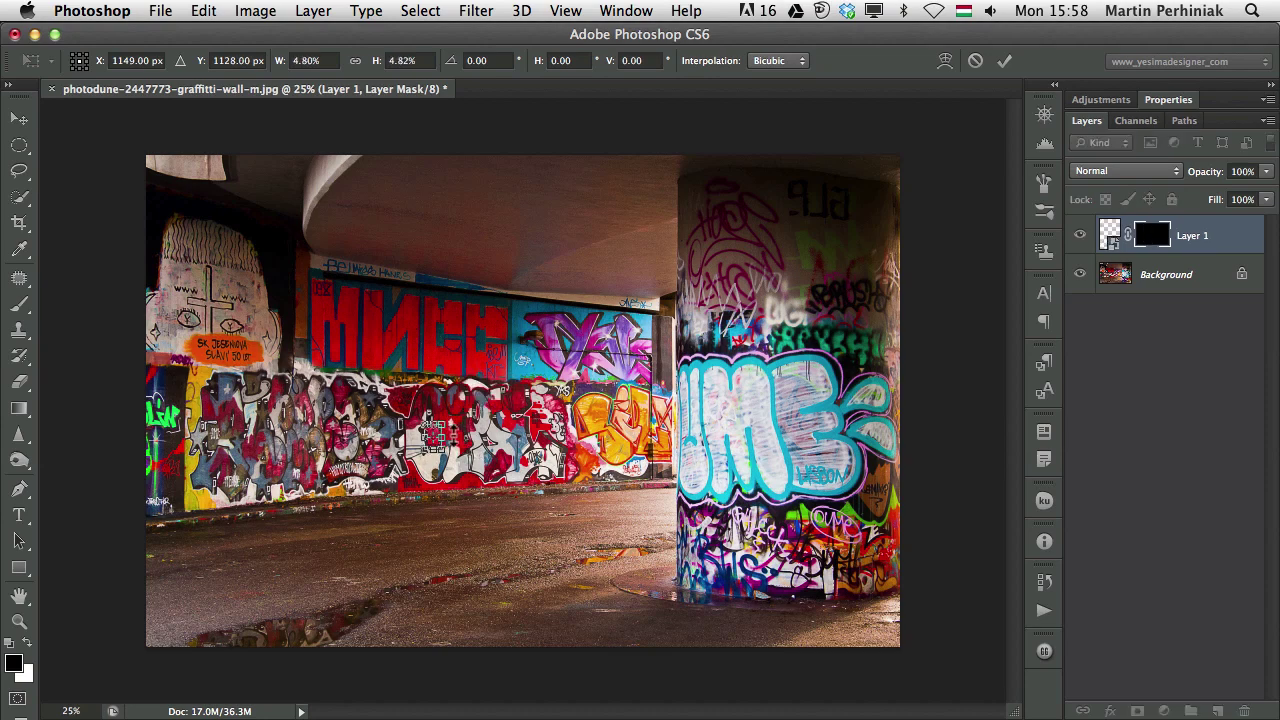
{"action": "key", "text": "Return"}
{"action": "right_click", "coordinate": [470, 398]}
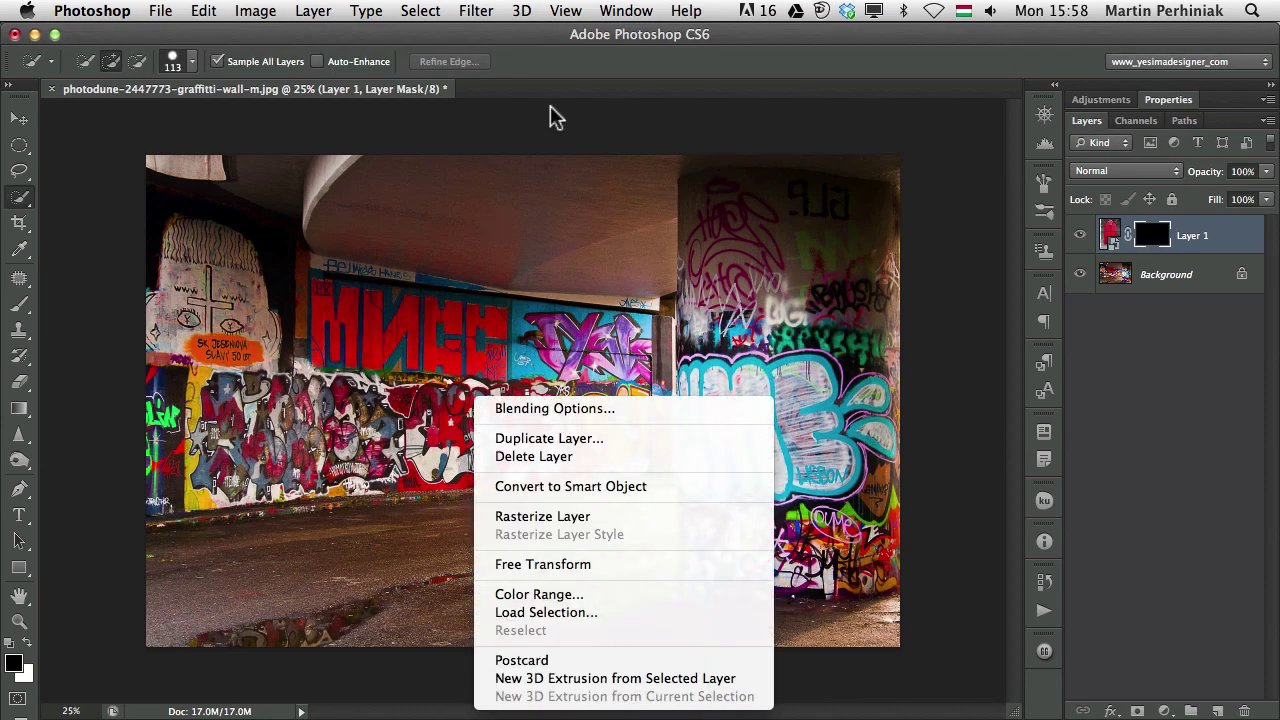
Move the tiny door lower left, scale it back to full size, and place it left of the graffiti pillar
{"action": "left_click", "coordinate": [575, 75]}
{"action": "key", "text": "v"}
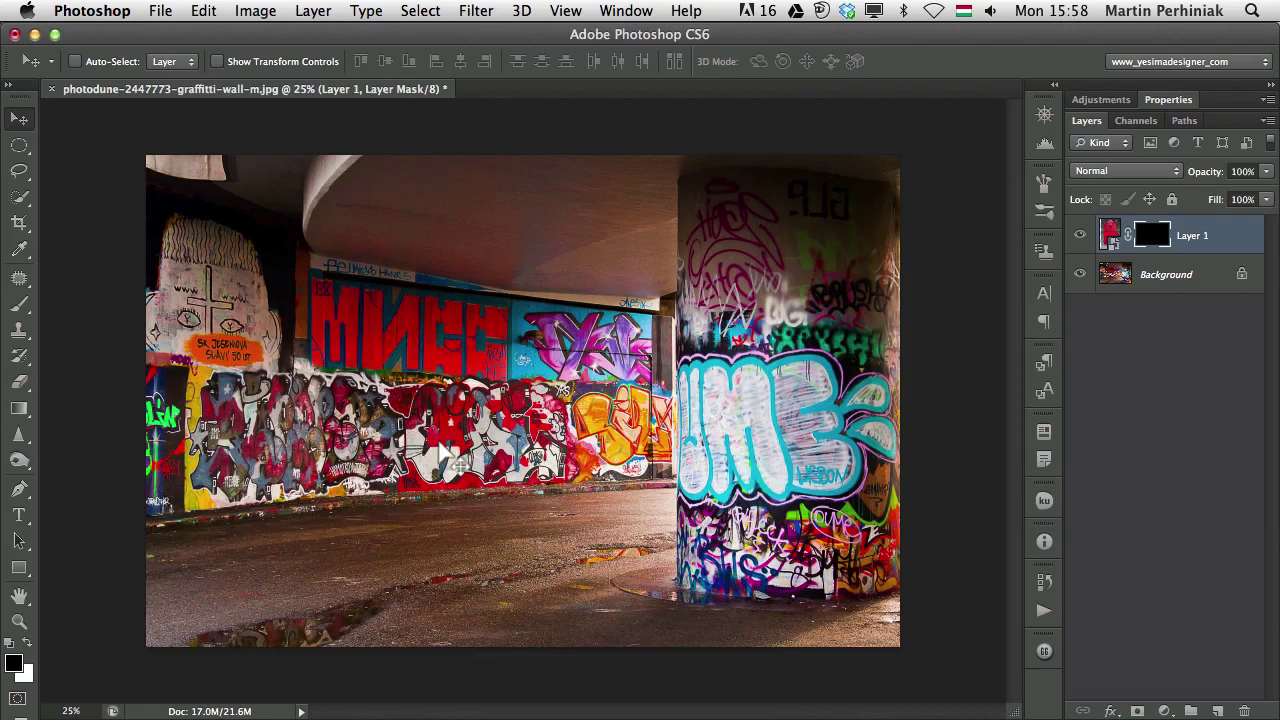
{"action": "left_click_drag", "start_coordinate": [462, 446], "coordinate": [182, 515]}
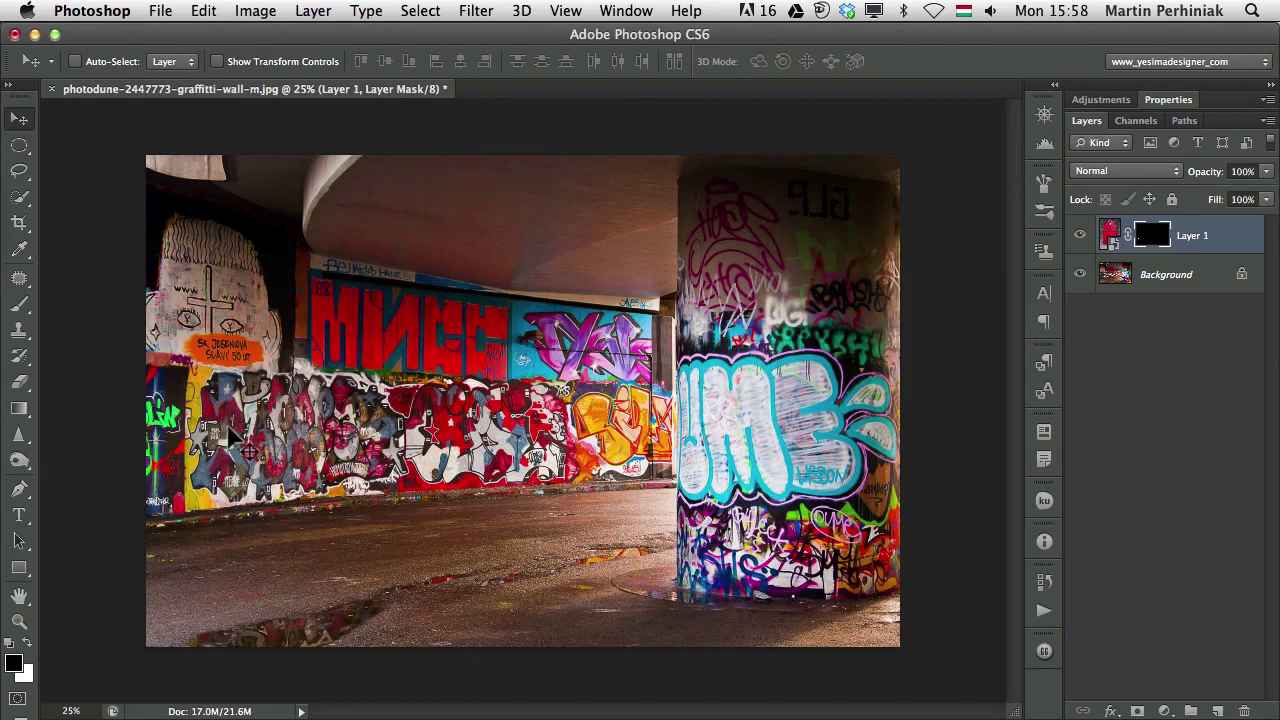
{"action": "key", "text": "ctrl+t"}
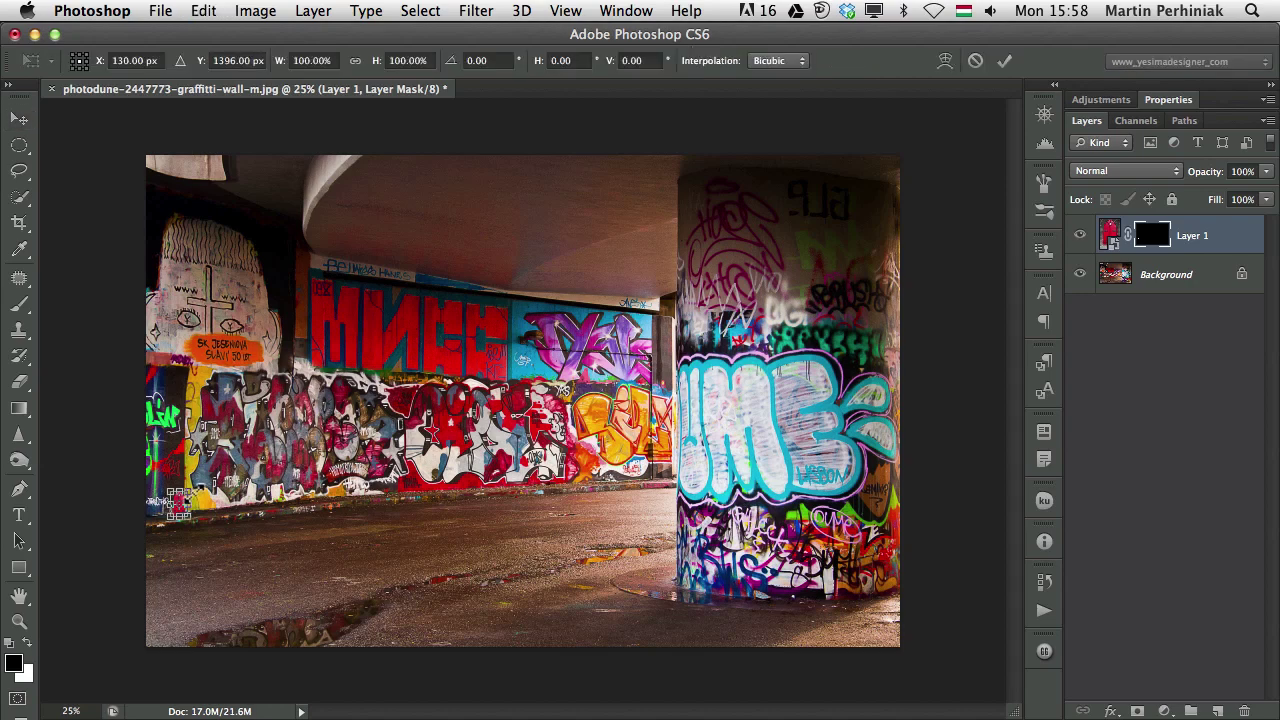
{"action": "left_click_drag", "start_coordinate": [190, 490], "coordinate": [486, 204]}
{"action": "left_click_drag", "start_coordinate": [258, 365], "coordinate": [489, 402]}
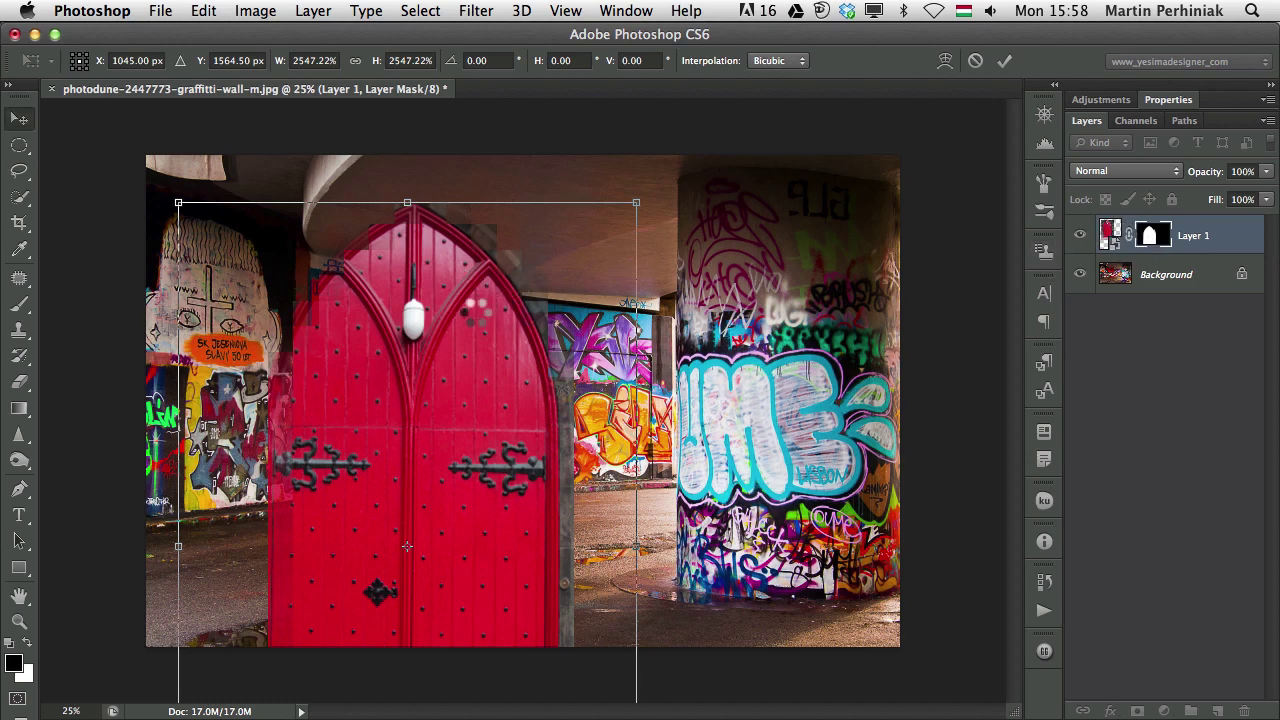
{"action": "key", "text": "Return"}
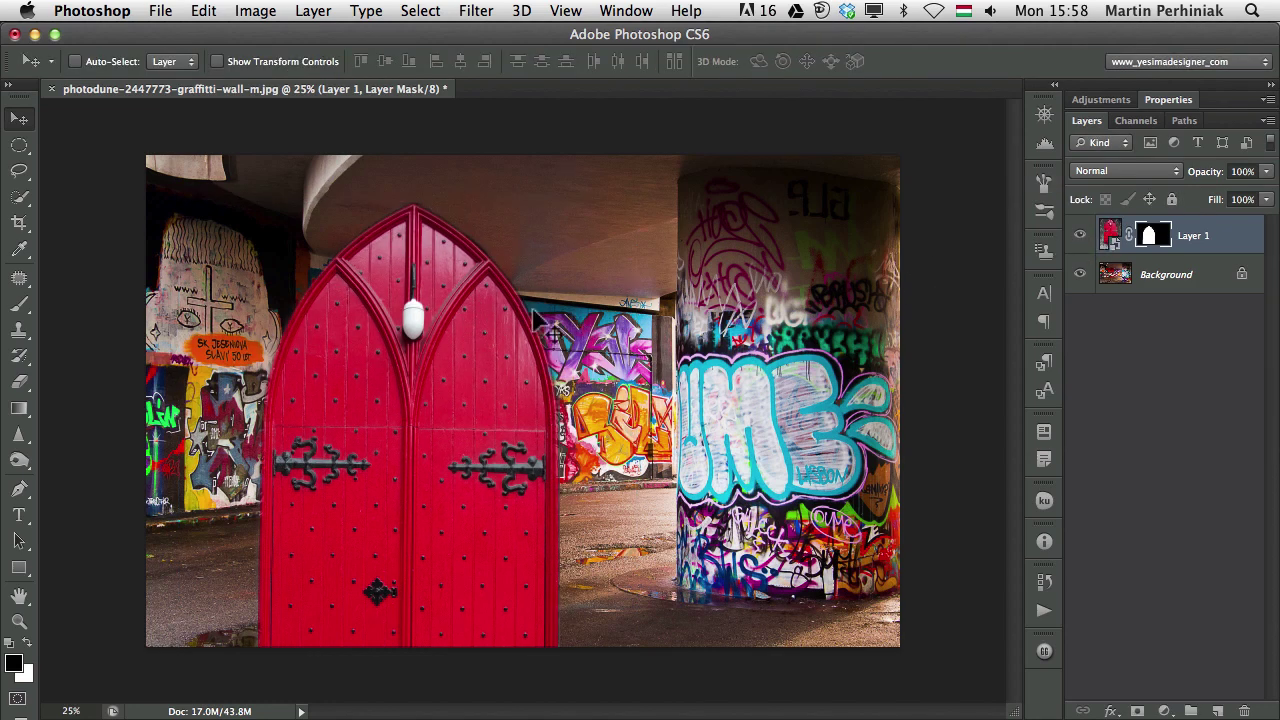
{"action": "left_click_drag", "start_coordinate": [433, 384], "coordinate": [516, 340]}
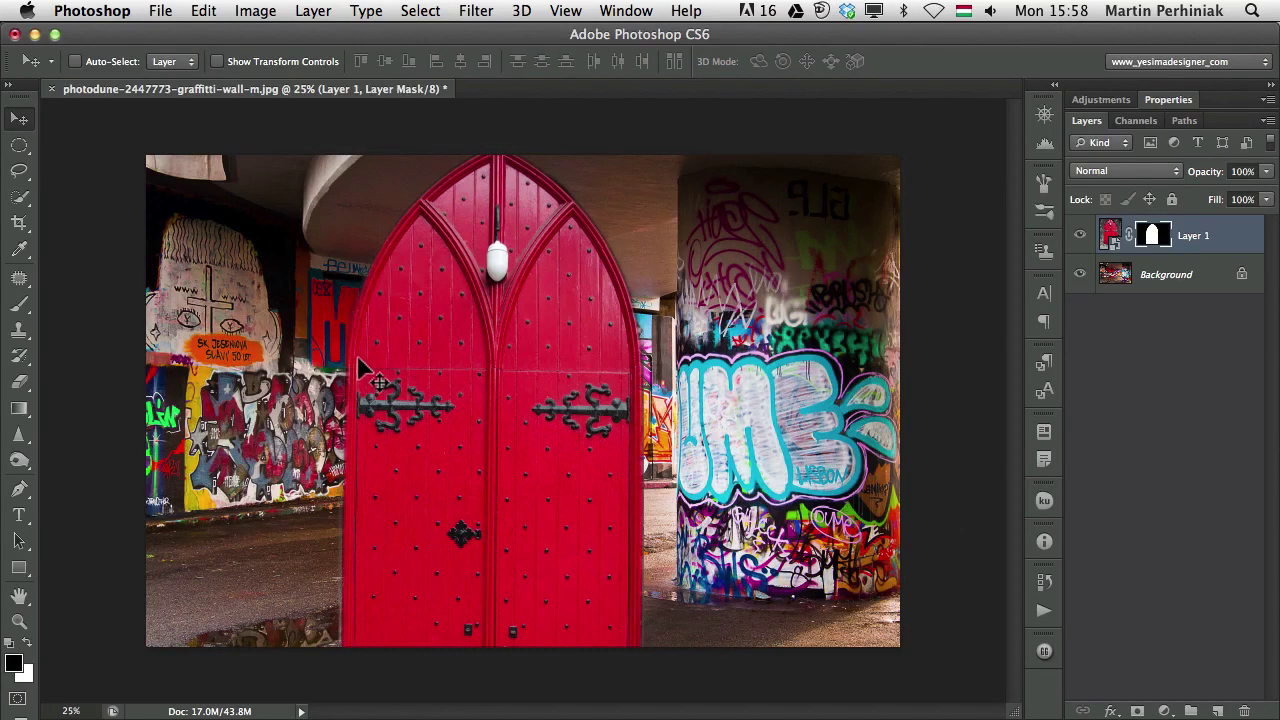
{"action": "left_click_drag", "start_coordinate": [465, 338], "coordinate": [487, 388]}
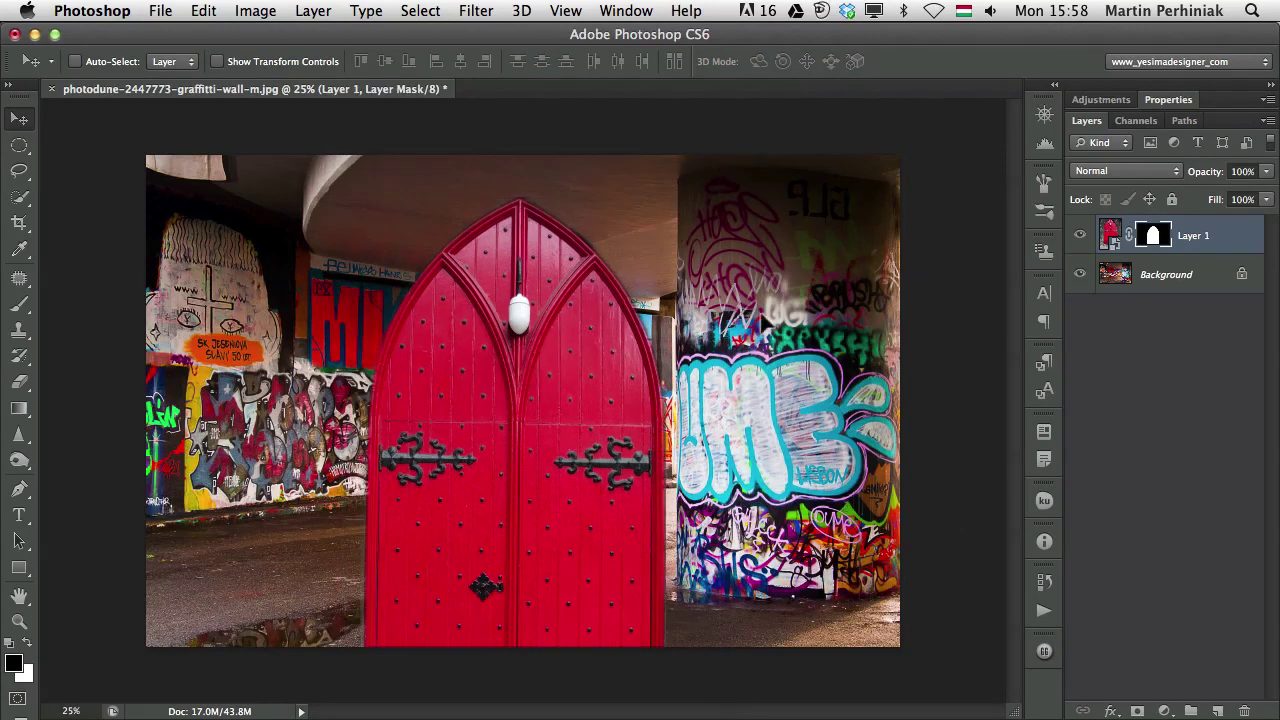
Raise the arched mask on its own to fit the door's pointed top, then relink it to Layer 1
{"action": "left_click", "coordinate": [1155, 237], "text": "alt"}
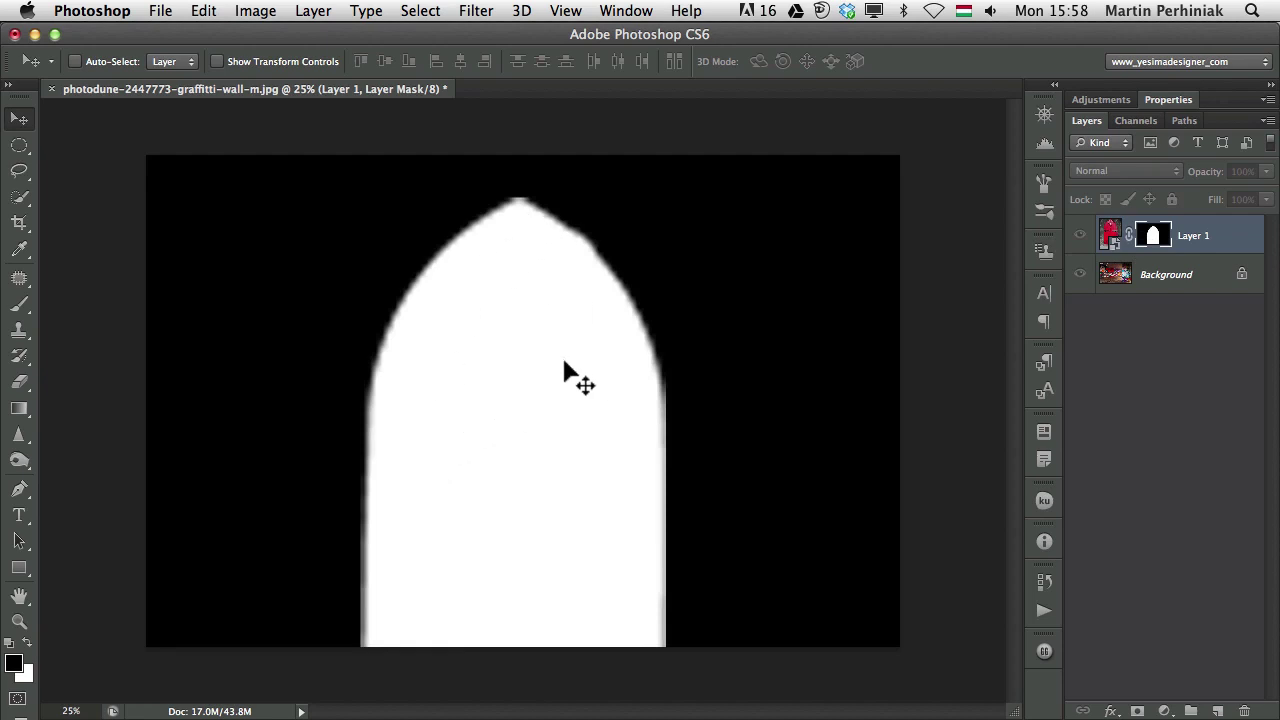
{"action": "left_click_drag", "start_coordinate": [465, 400], "coordinate": [452, 256]}
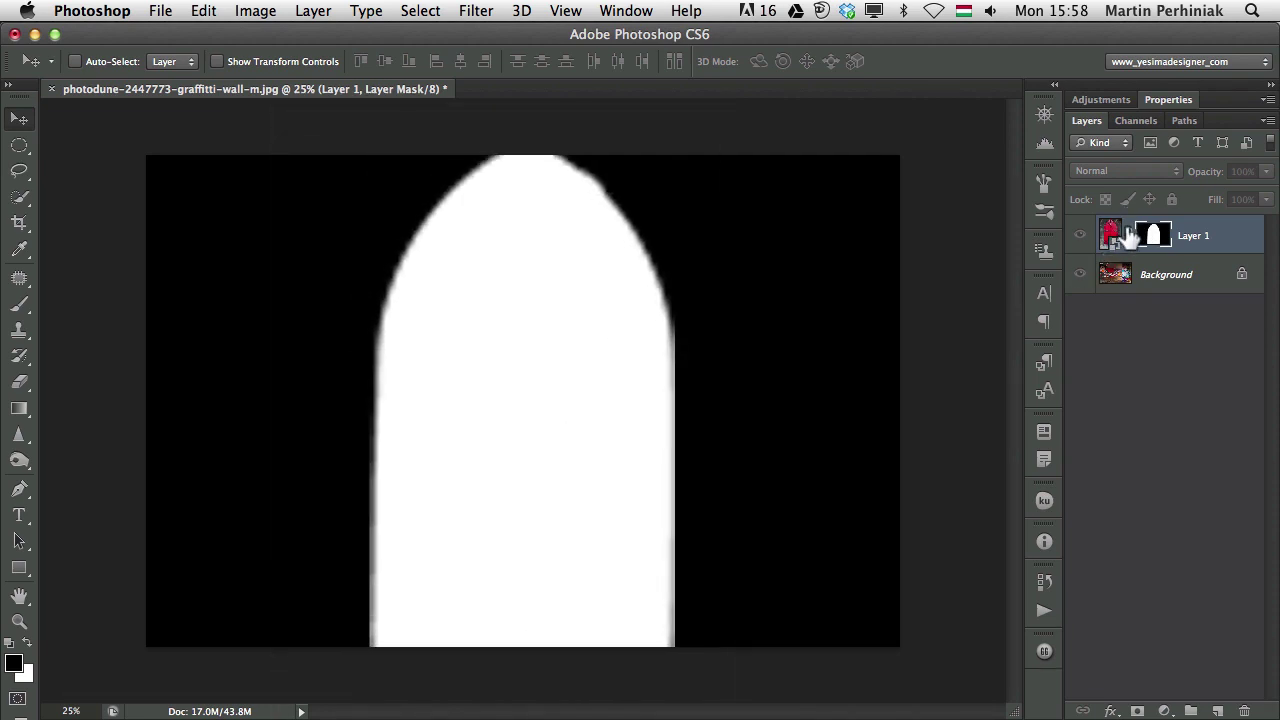
{"action": "left_click", "coordinate": [1129, 234]}
{"action": "left_click", "coordinate": [1139, 240], "text": "alt"}
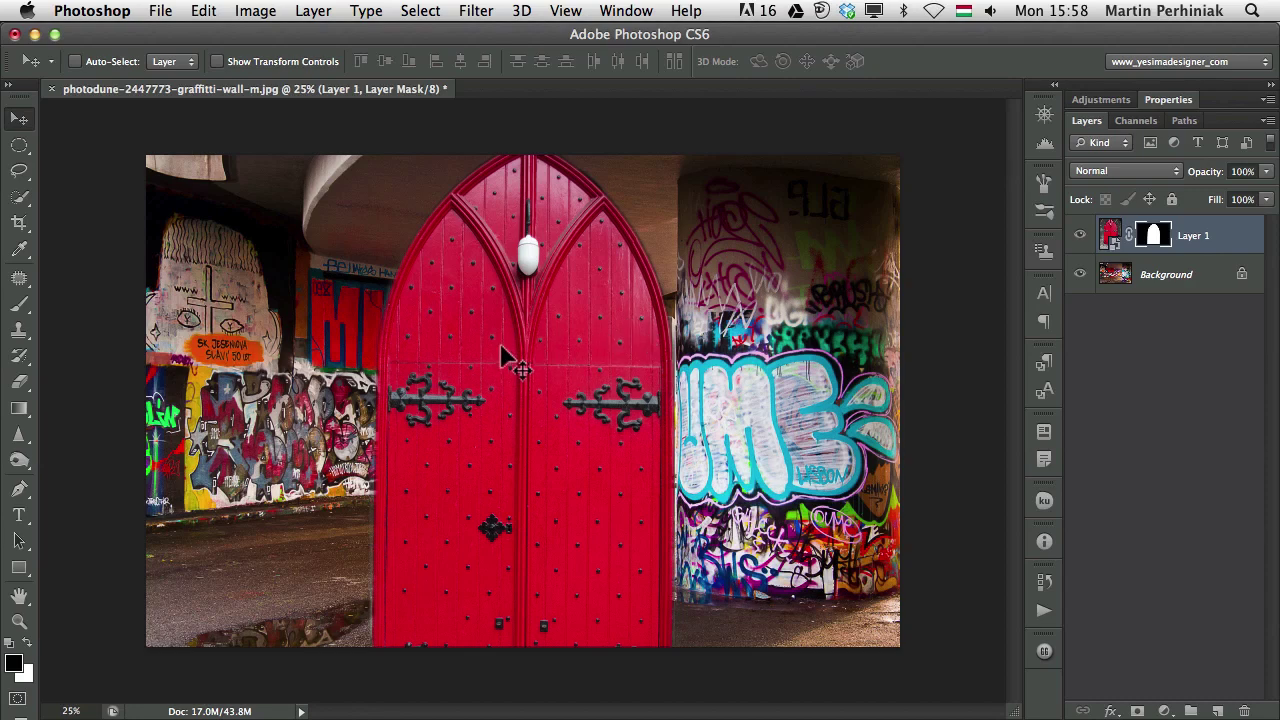
{"action": "key", "text": "super+t"}
Scale the door around its centre to about 79.5%, nudge it up, and commit
{"action": "left_click_drag", "start_coordinate": [752, 140], "coordinate": [703, 207]}
{"action": "left_click_drag", "start_coordinate": [568, 344], "coordinate": [550, 295]}
{"action": "left_click_drag", "start_coordinate": [692, 165], "coordinate": [689, 162]}
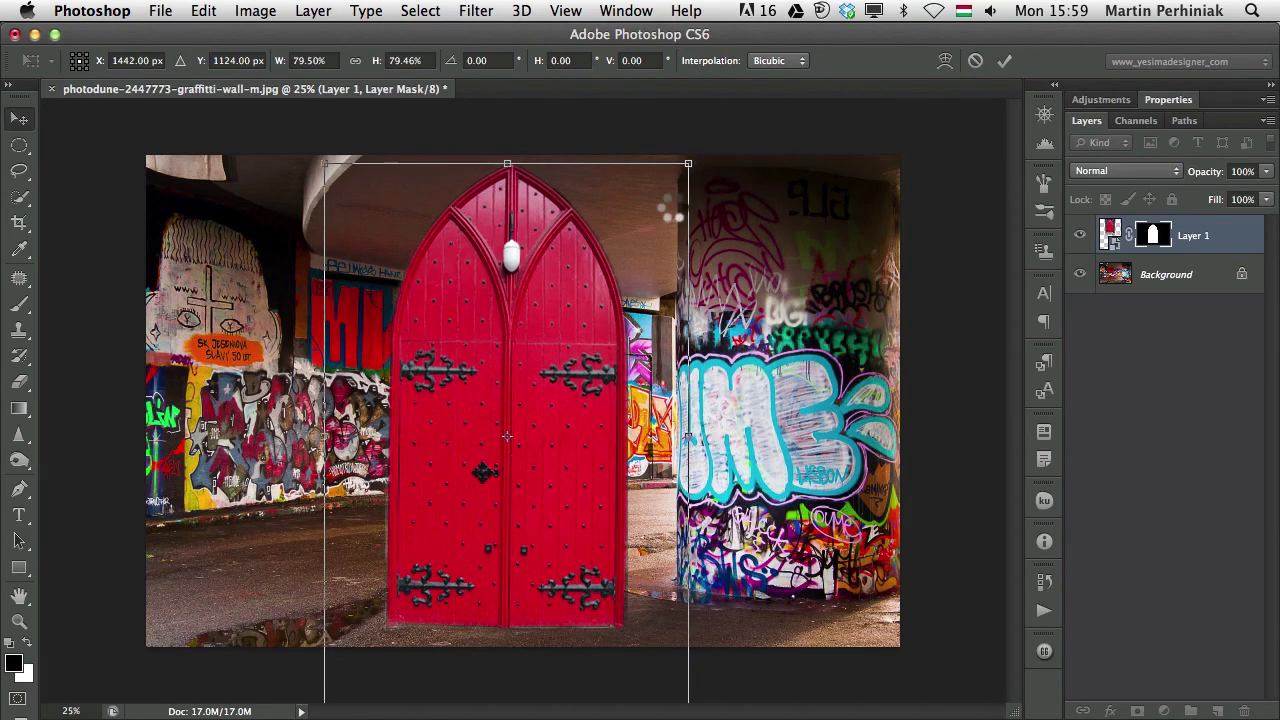
{"action": "key", "text": "Return"}
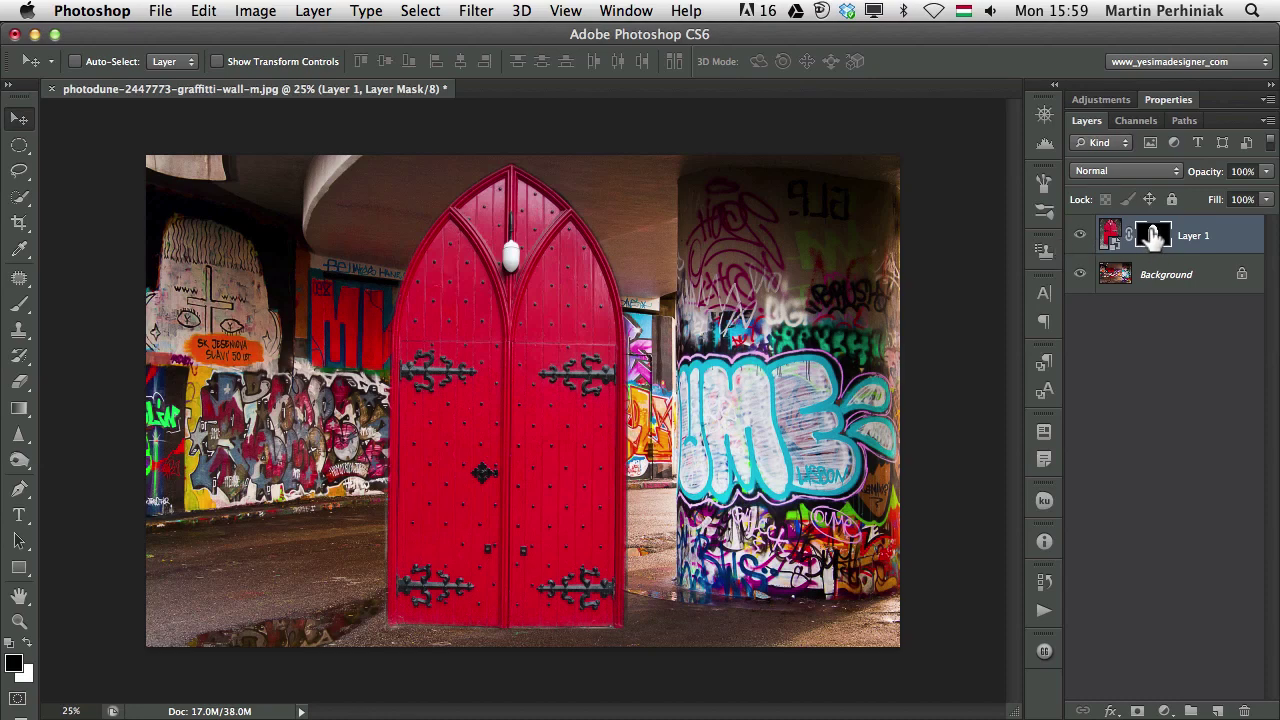
Delete Layer 1's mask so the full door photo with its stone archway shows
{"action": "right_click", "coordinate": [1153, 237]}
{"action": "left_click", "coordinate": [1043, 268]}
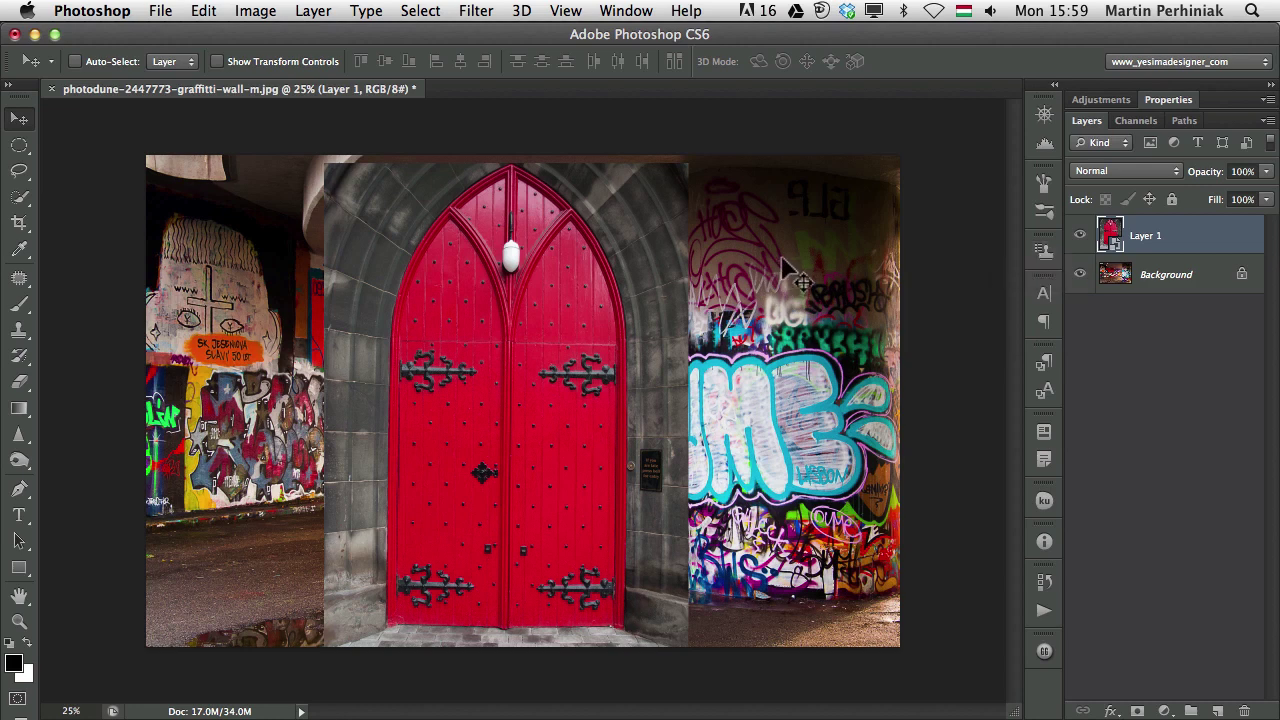
{"action": "key", "text": "p"}
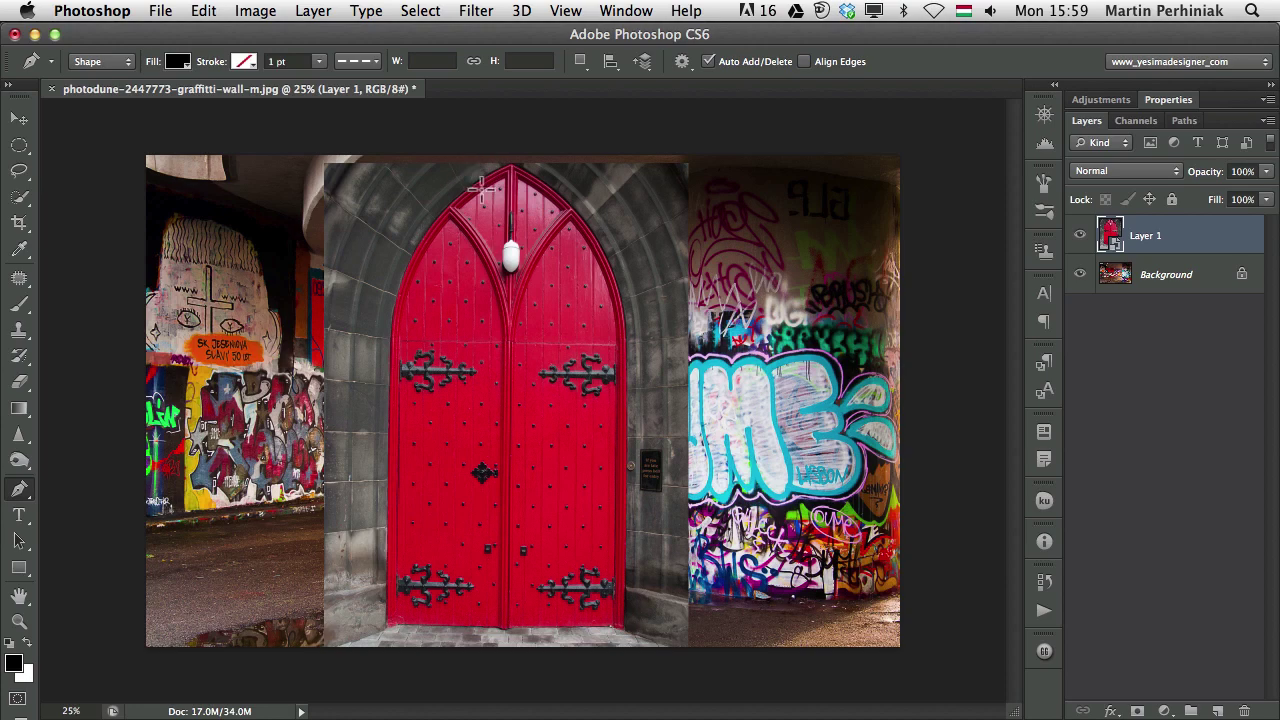
Zoom to 100% on the door's bottom-left corner where it meets the pavement
{"action": "key", "text": "z"}
{"action": "left_click_drag", "start_coordinate": [491, 180], "coordinate": [581, 173]}
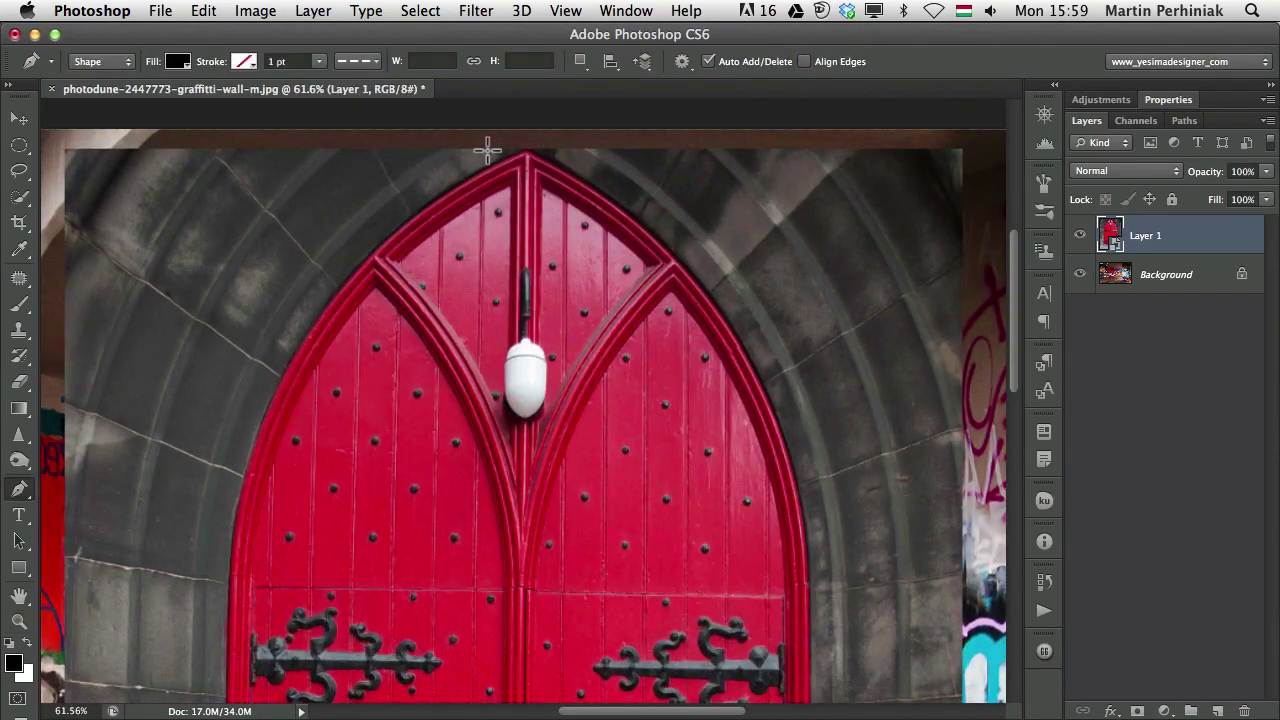
{"action": "key", "text": "super+minus"}
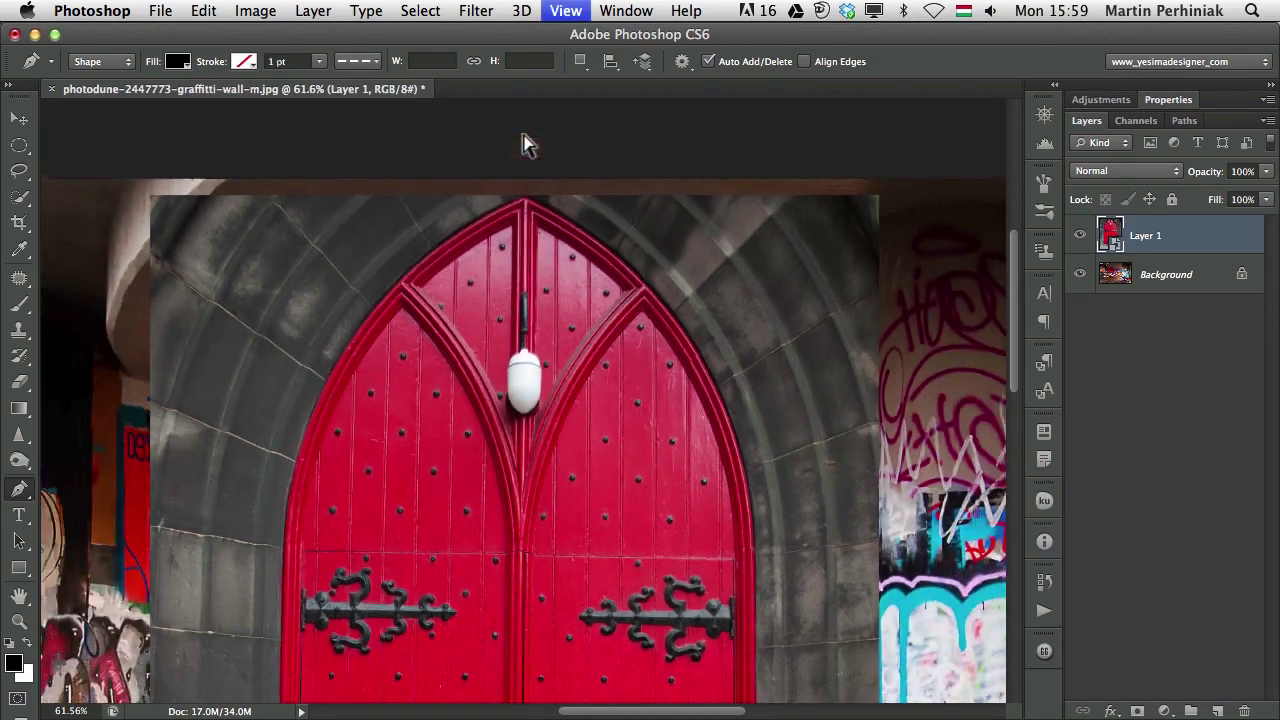
{"action": "left_click_drag", "start_coordinate": [435, 568], "coordinate": [393, 464]}
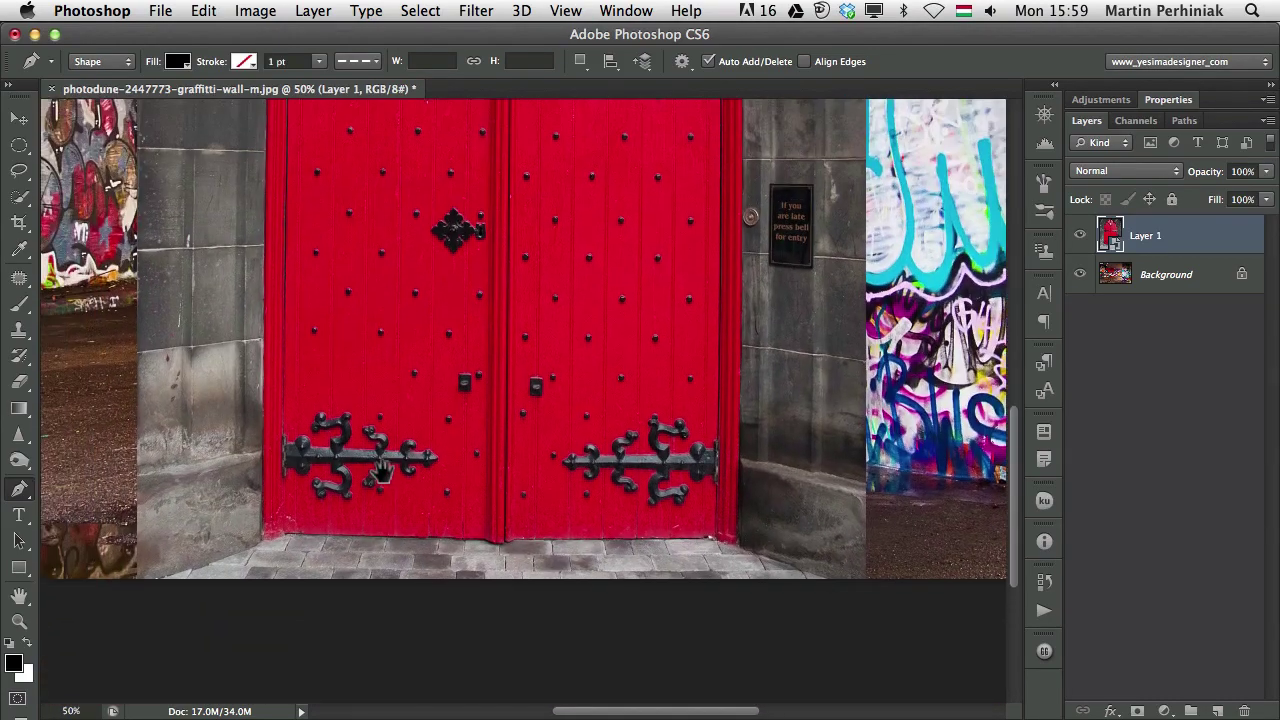
{"action": "key", "text": "super+plus"}
{"action": "key", "text": "super+plus"}
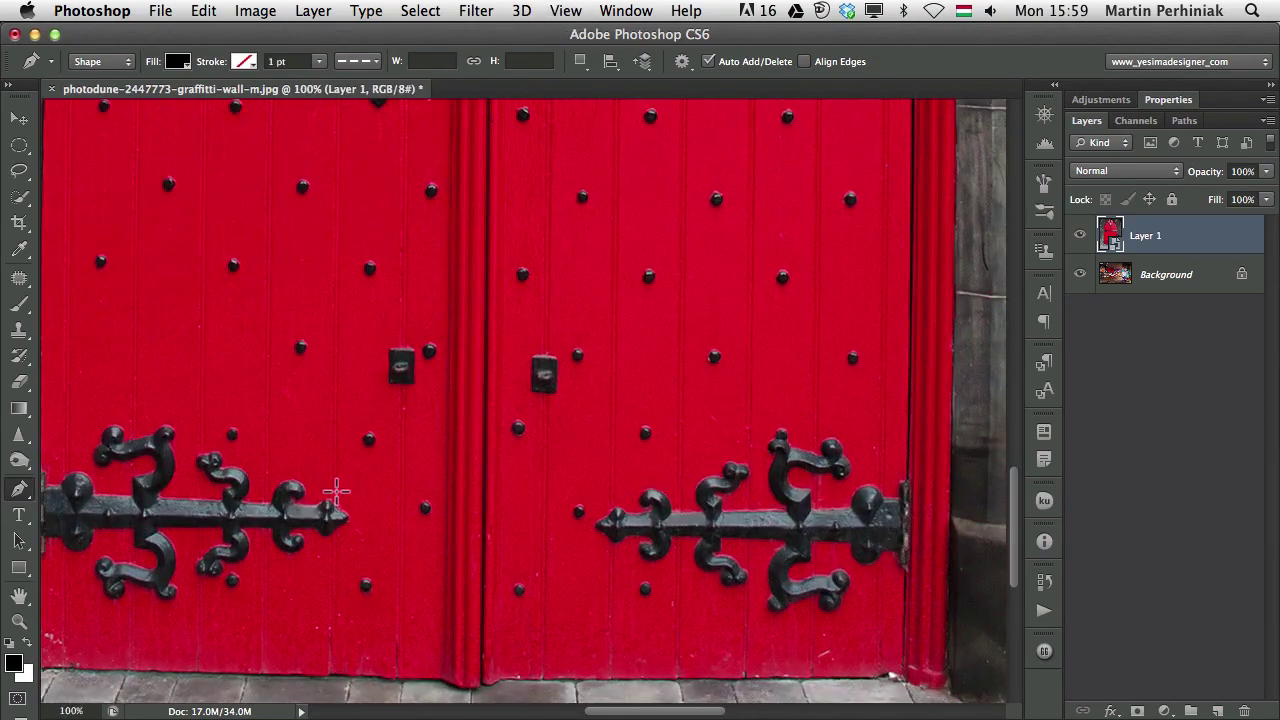
{"action": "left_click_drag", "start_coordinate": [394, 500], "coordinate": [658, 378]}
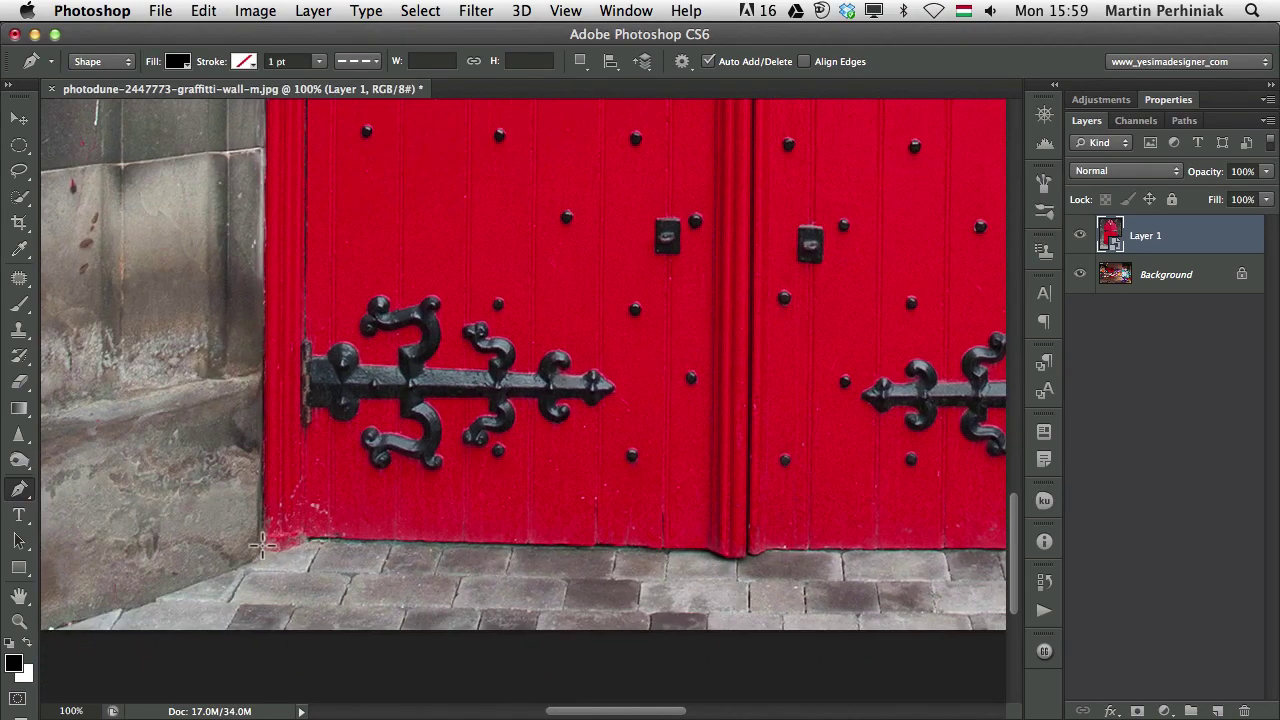
{"action": "key", "text": "super+plus"}
{"action": "key", "text": "super+minus"}
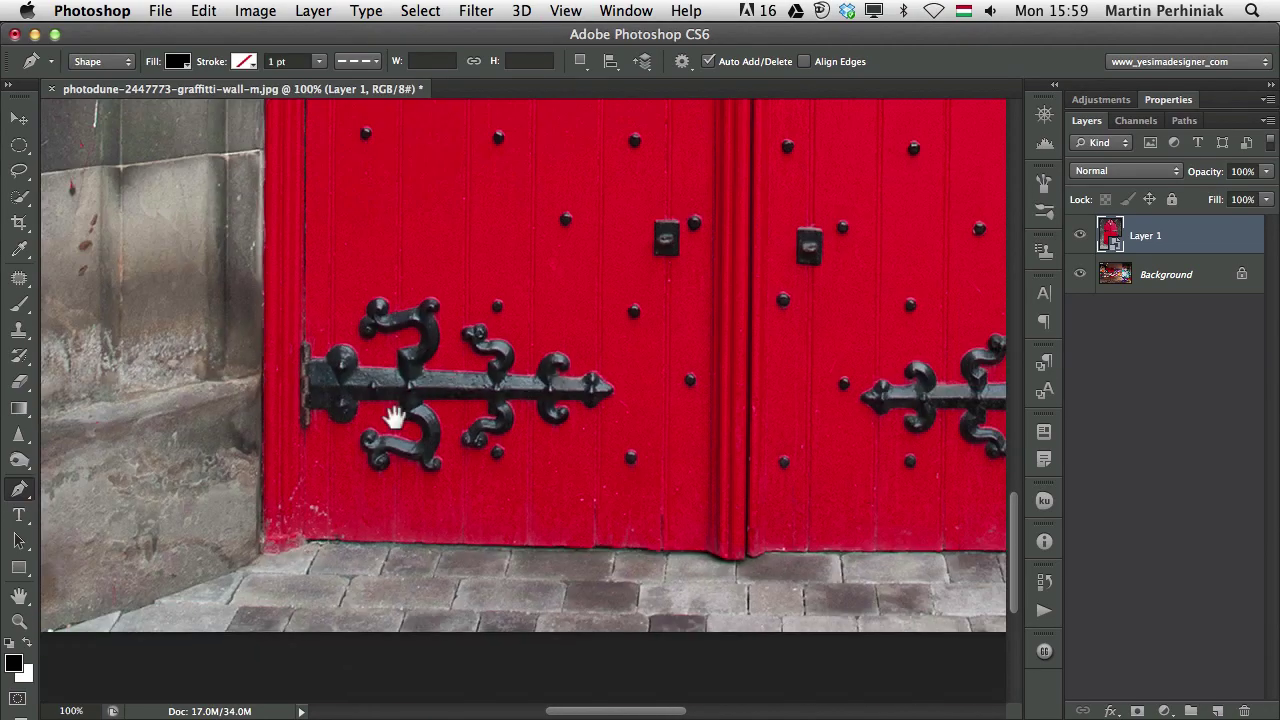
{"action": "left_click_drag", "start_coordinate": [446, 492], "coordinate": [495, 404]}
Place three pen points along the door's base, then undo them and remove the Shape 1 layer
{"action": "left_click", "coordinate": [311, 460]}
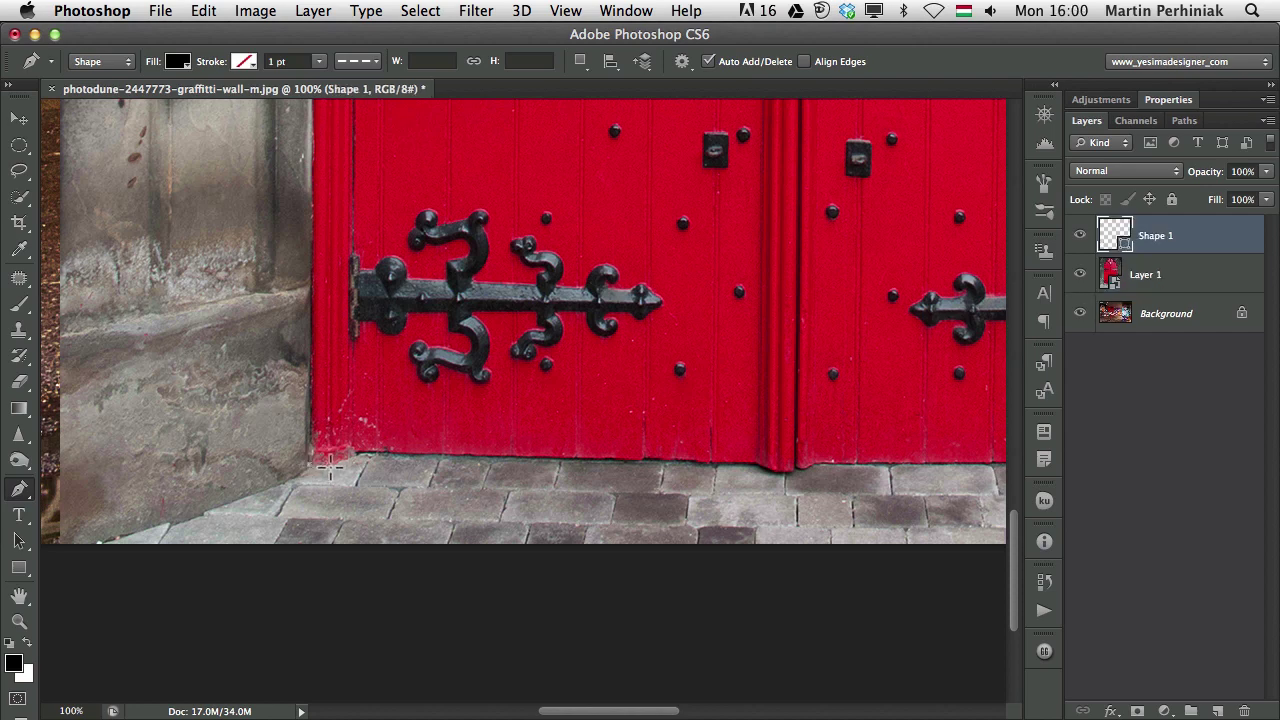
{"action": "left_click", "coordinate": [330, 460]}
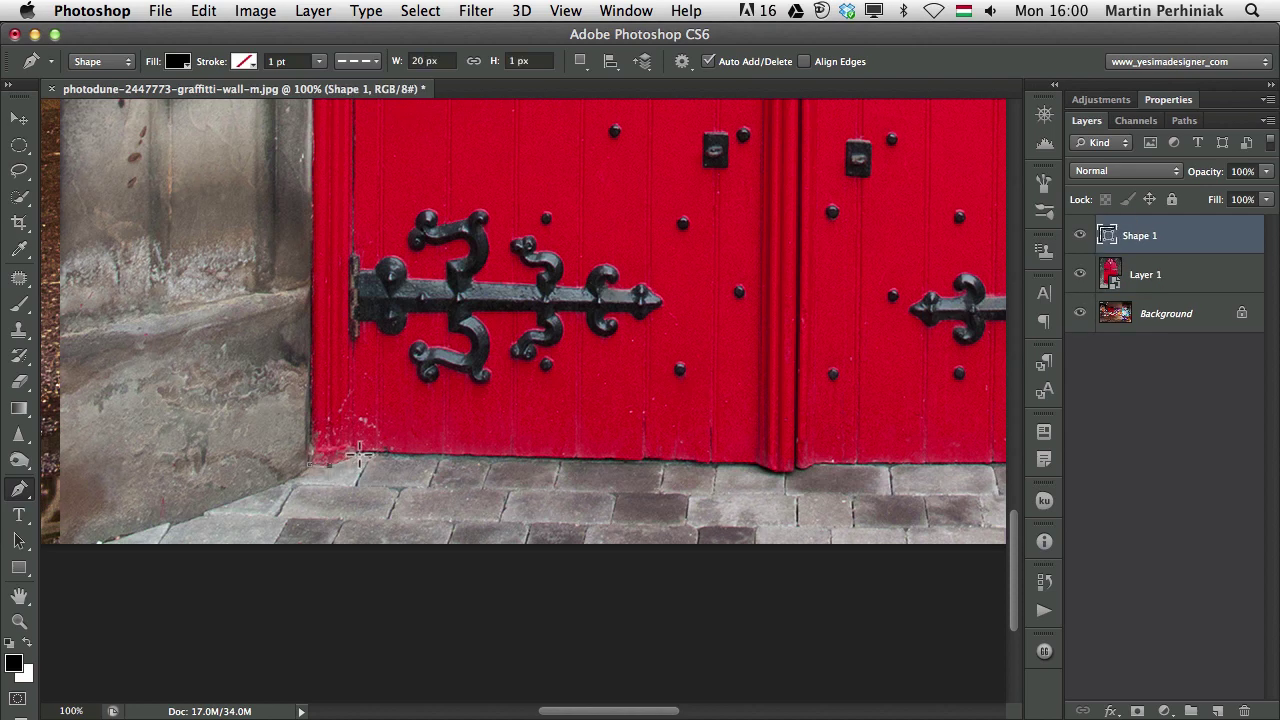
{"action": "left_click", "coordinate": [360, 454]}
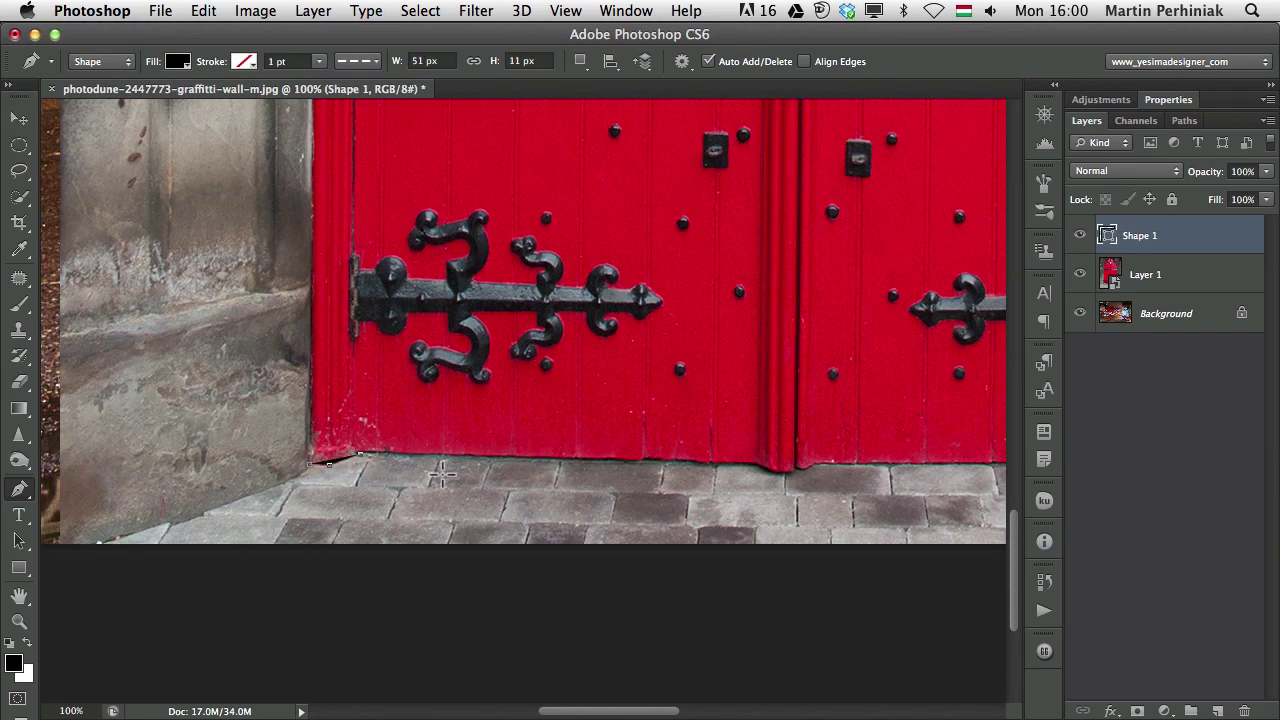
{"action": "key", "text": "super+z"}
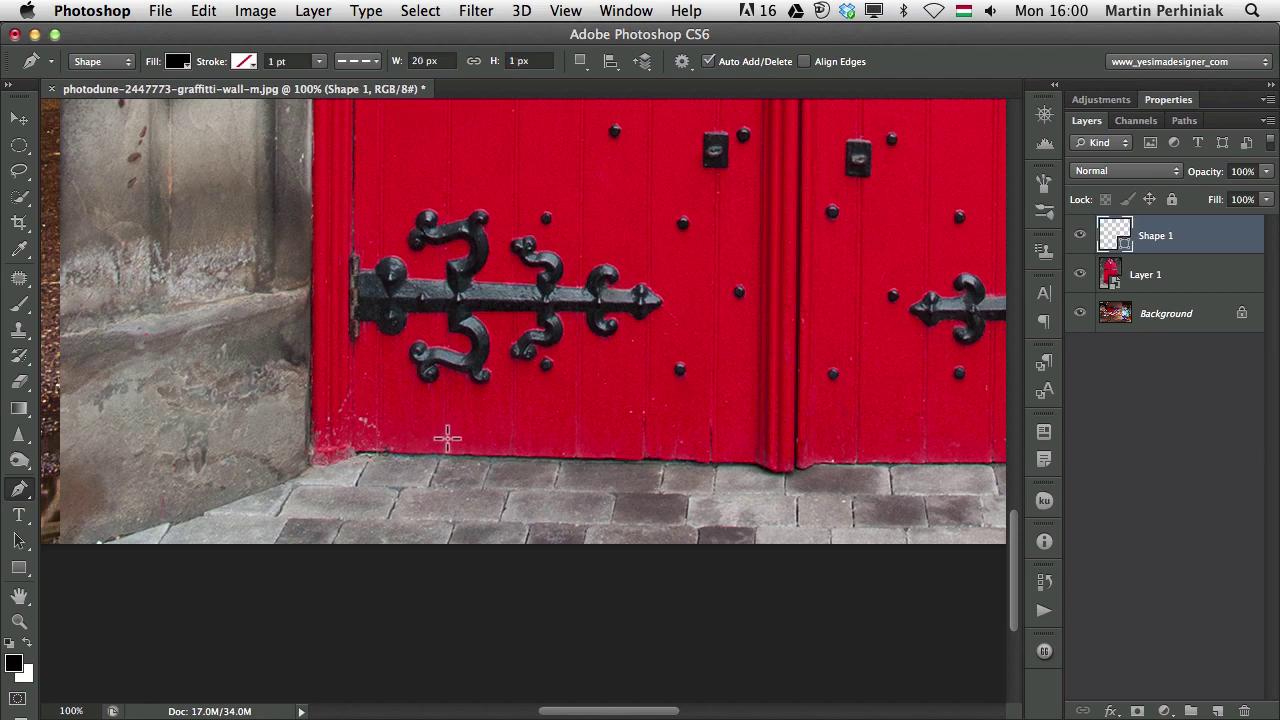
{"action": "key", "text": "super+z"}
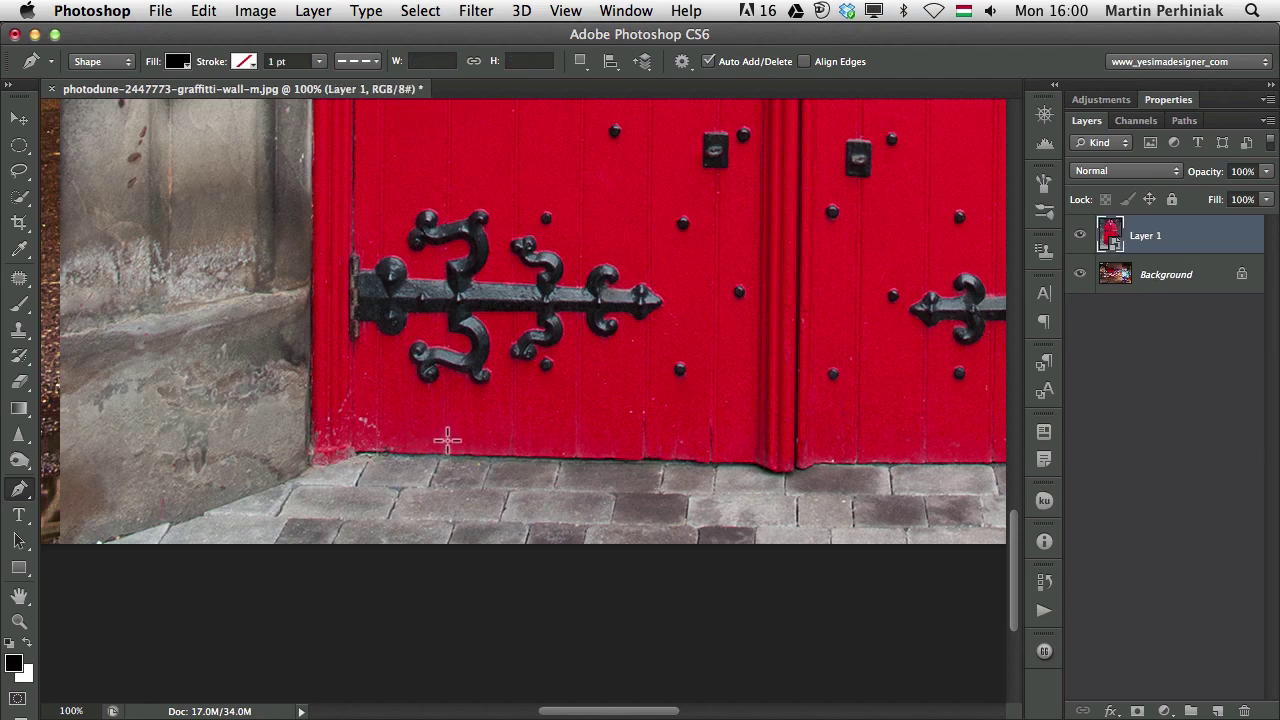
Set the Pen tool to Path mode and anchor from the door's bottom corners up its right edge
{"action": "left_click", "coordinate": [95, 61]}
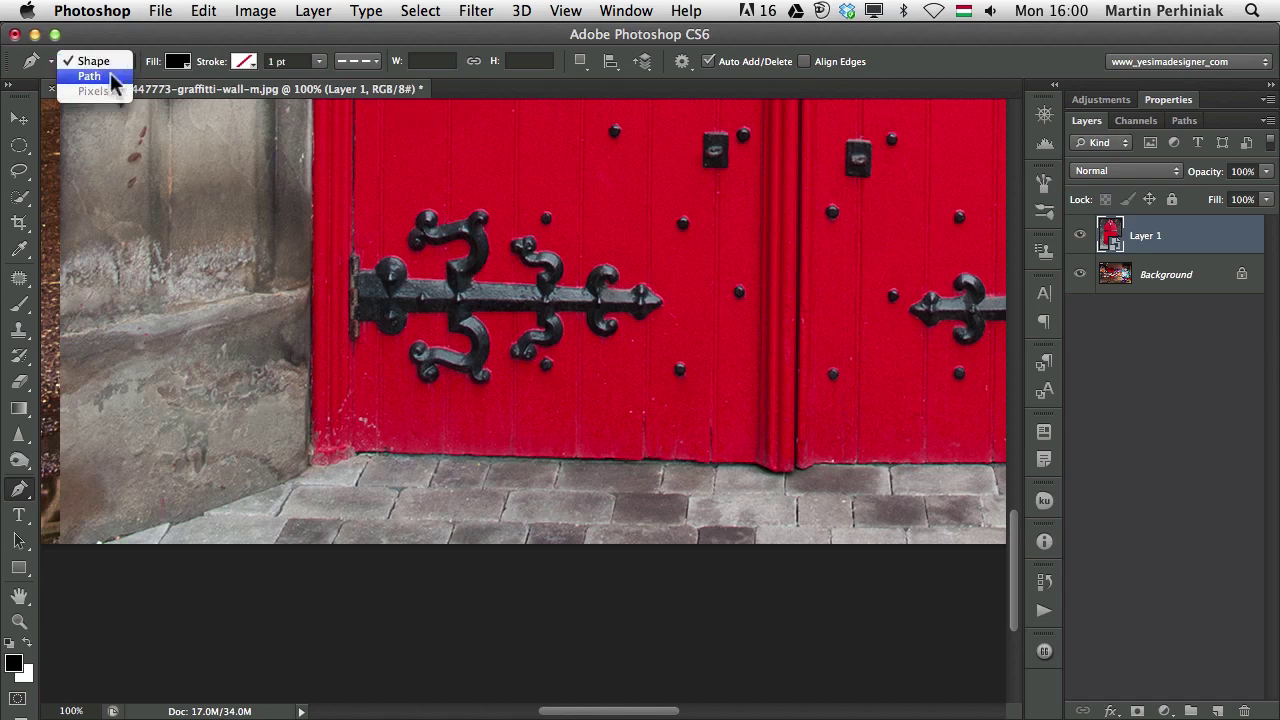
{"action": "left_click", "coordinate": [90, 76]}
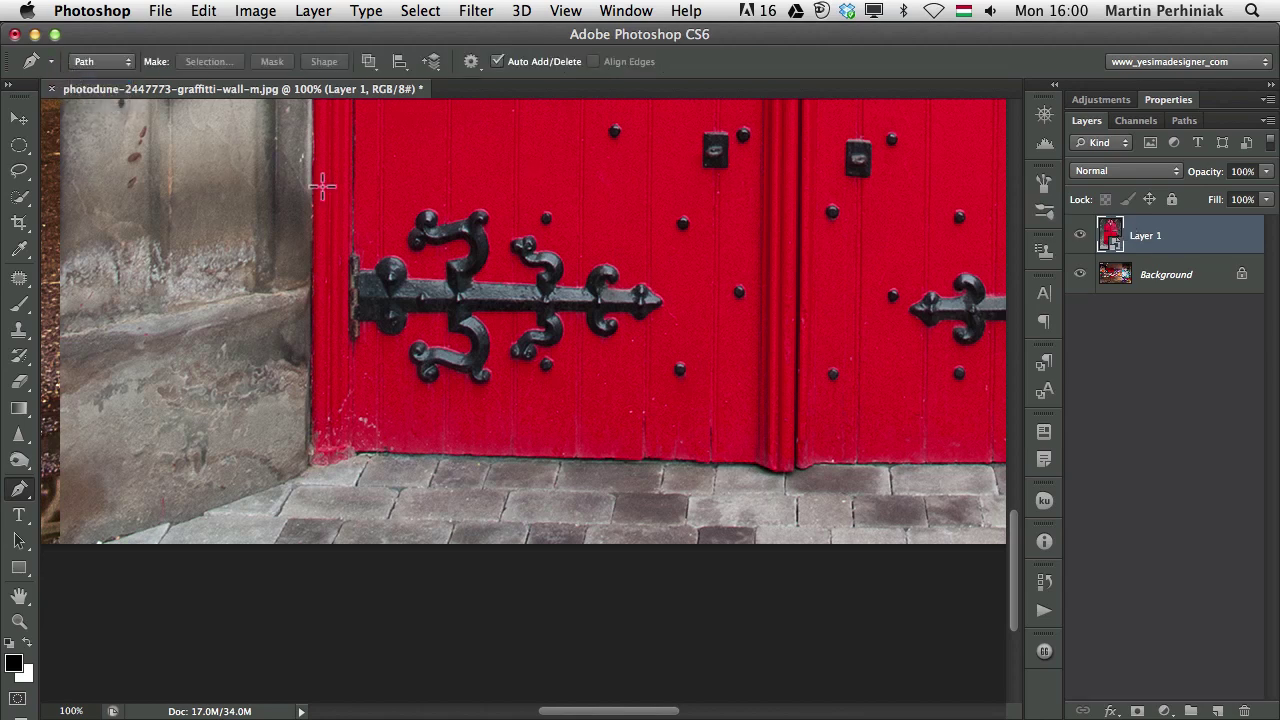
{"action": "left_click", "coordinate": [314, 460]}
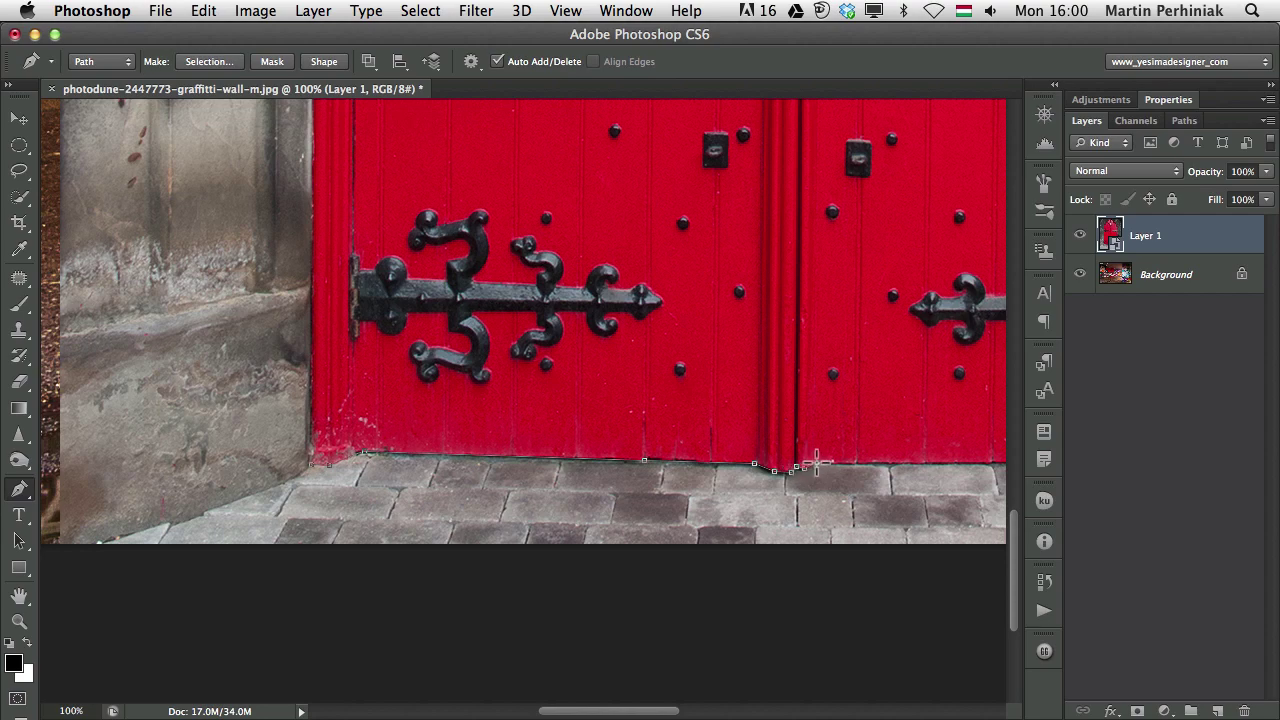
{"action": "left_click_drag", "start_coordinate": [920, 466], "coordinate": [298, 455]}
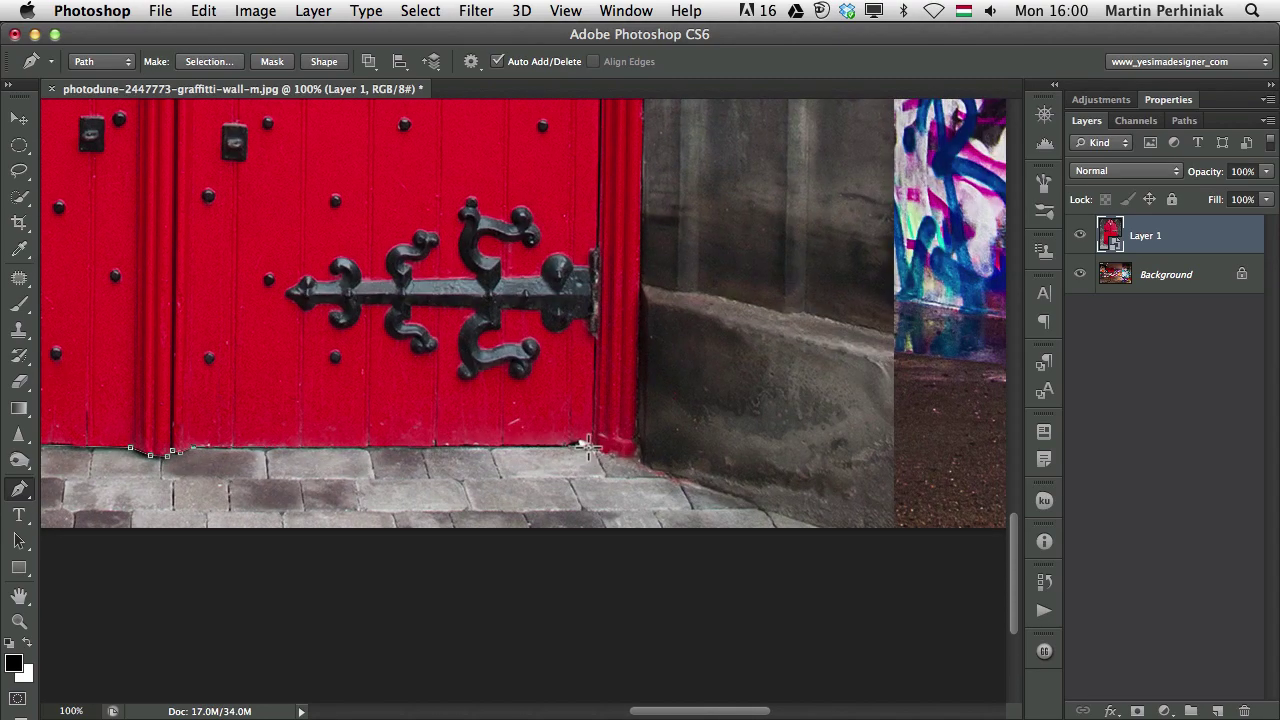
{"action": "left_click", "coordinate": [586, 445]}
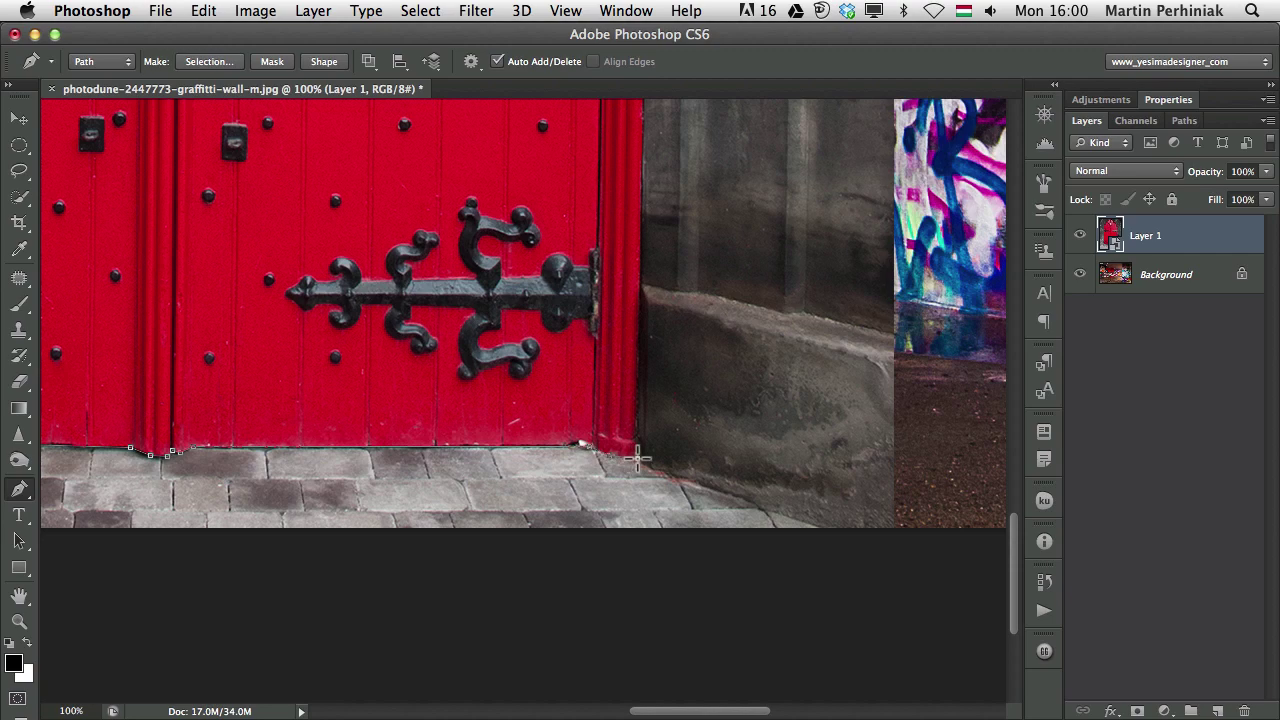
{"action": "scroll", "coordinate": [657, 194], "scroll_direction": "up", "scroll_amount": 15}
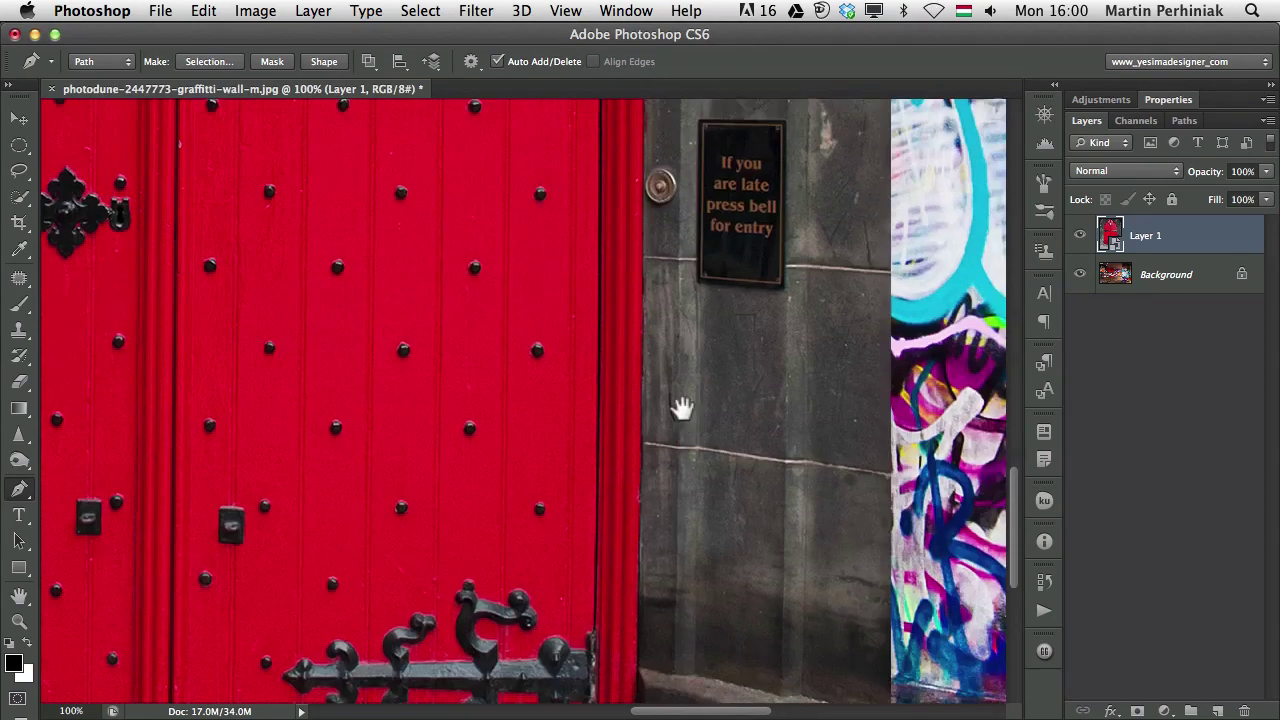
{"action": "scroll", "coordinate": [672, 519], "scroll_direction": "up", "scroll_amount": 3}
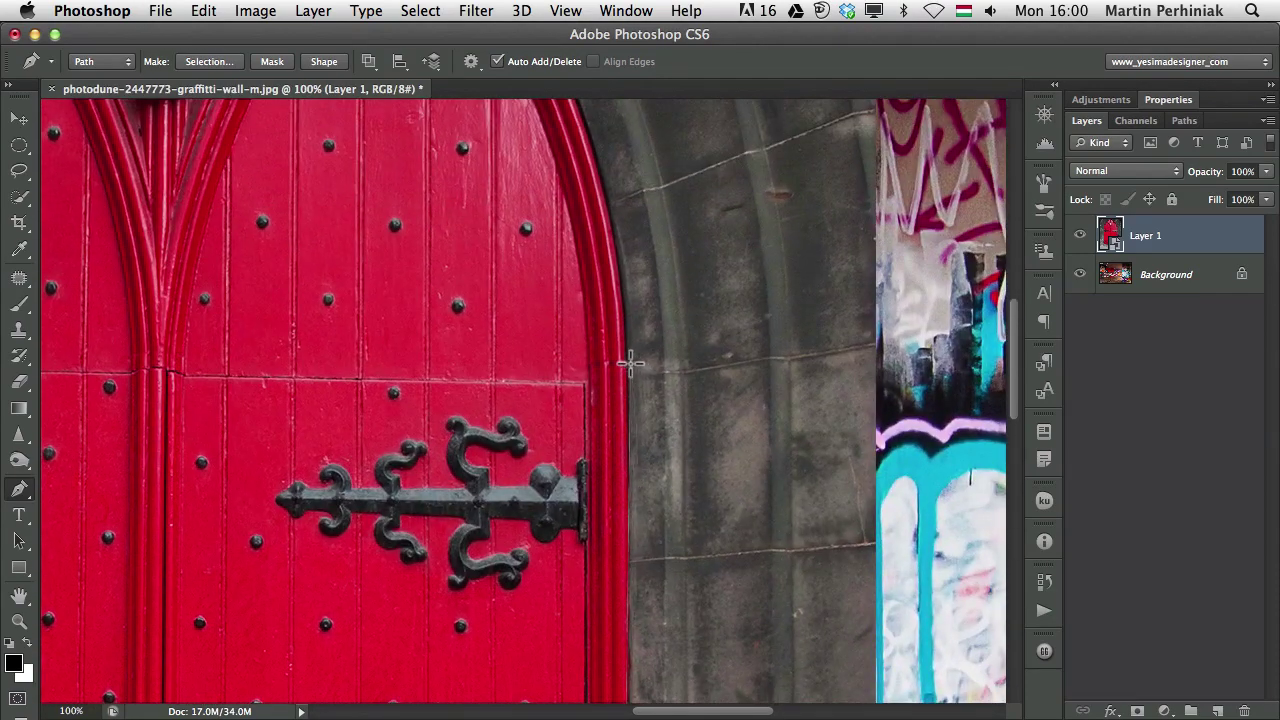
{"action": "left_click", "coordinate": [625, 364]}
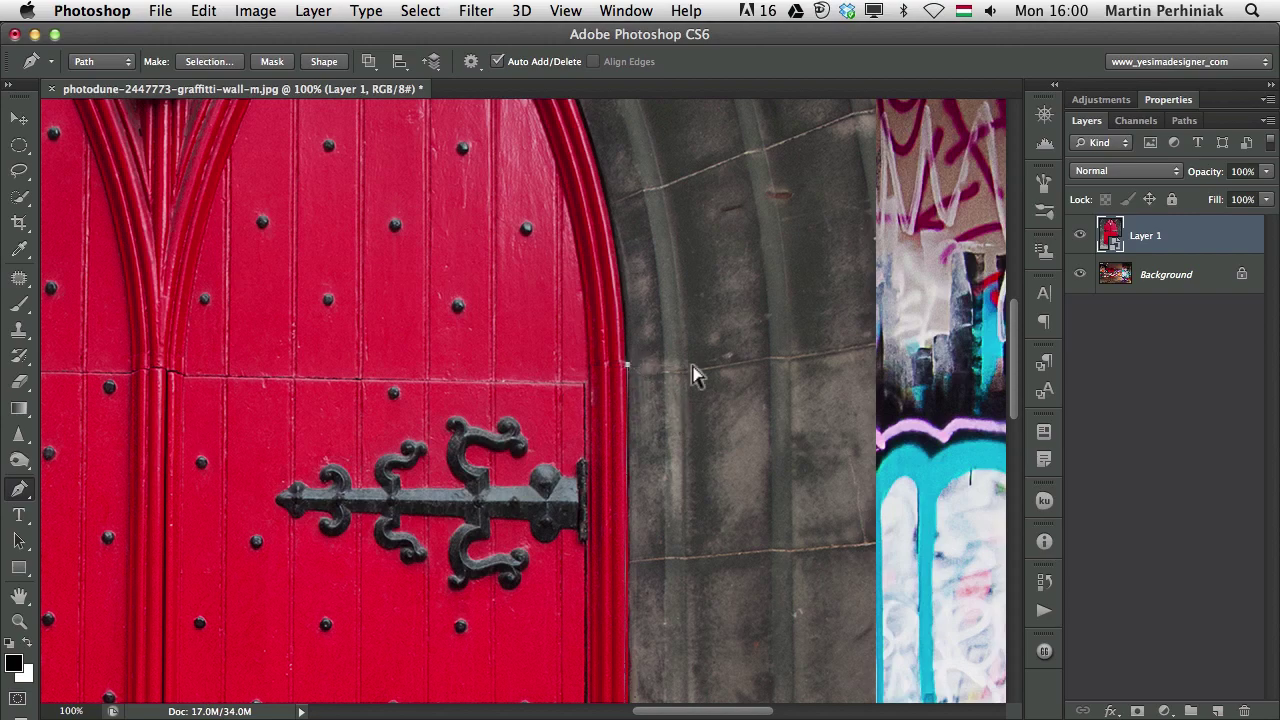
At 100% zoom, add an anchor point further up the door's edge by the hinges
{"action": "key", "text": "super+minus"}
{"action": "key", "text": "super+minus"}
{"action": "key", "text": "super+minus"}
{"action": "key", "text": "super+plus"}
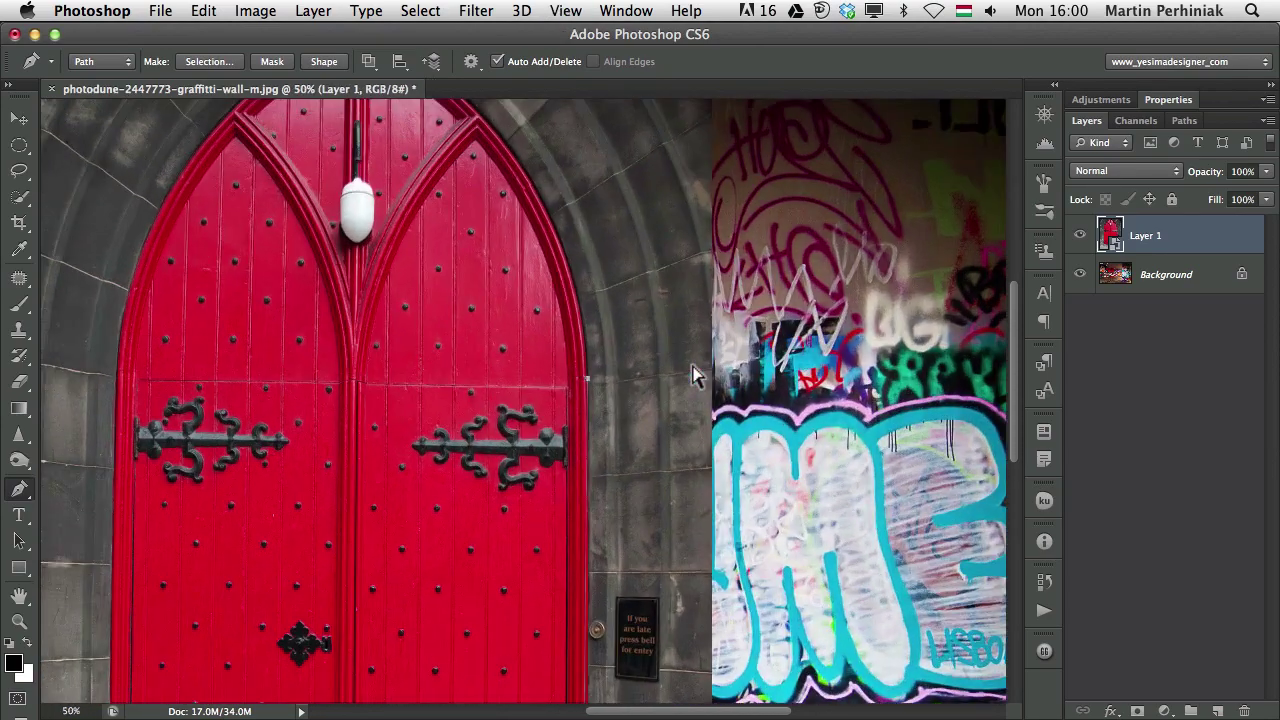
{"action": "left_click_drag", "start_coordinate": [551, 574], "coordinate": [490, 323]}
{"action": "key", "text": "super+plus"}
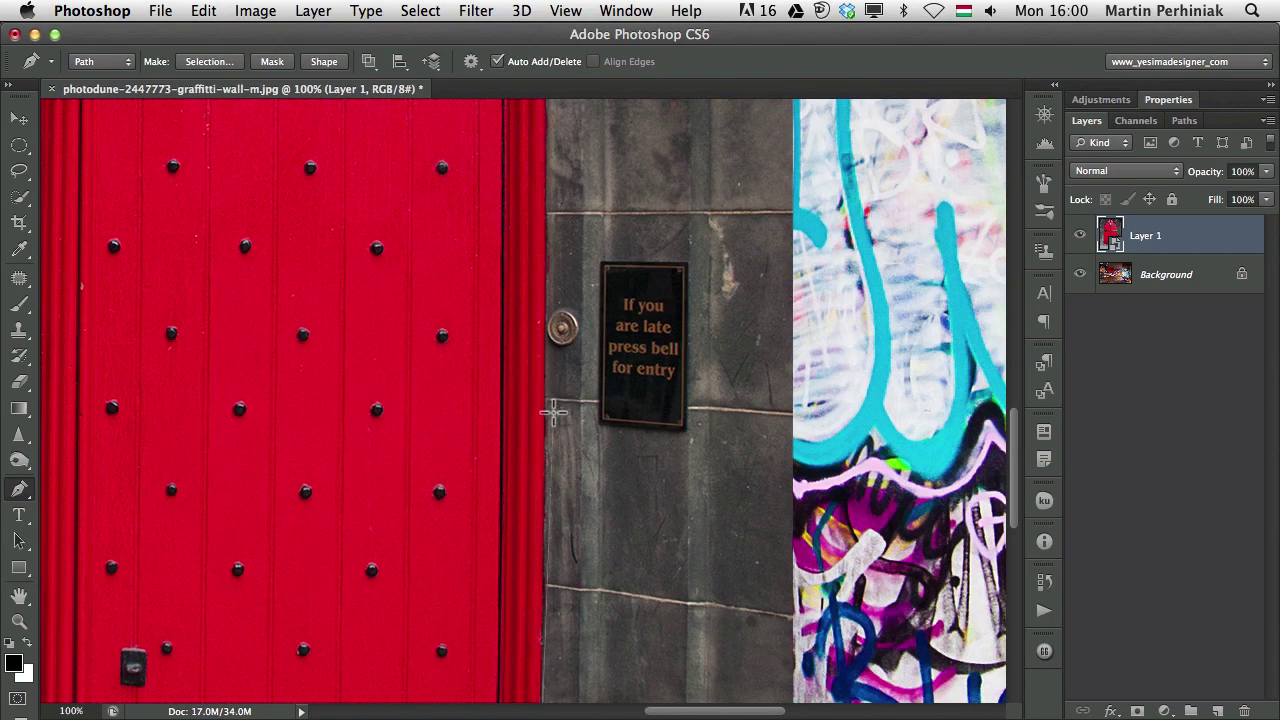
{"action": "left_click_drag", "start_coordinate": [585, 422], "coordinate": [633, 344]}
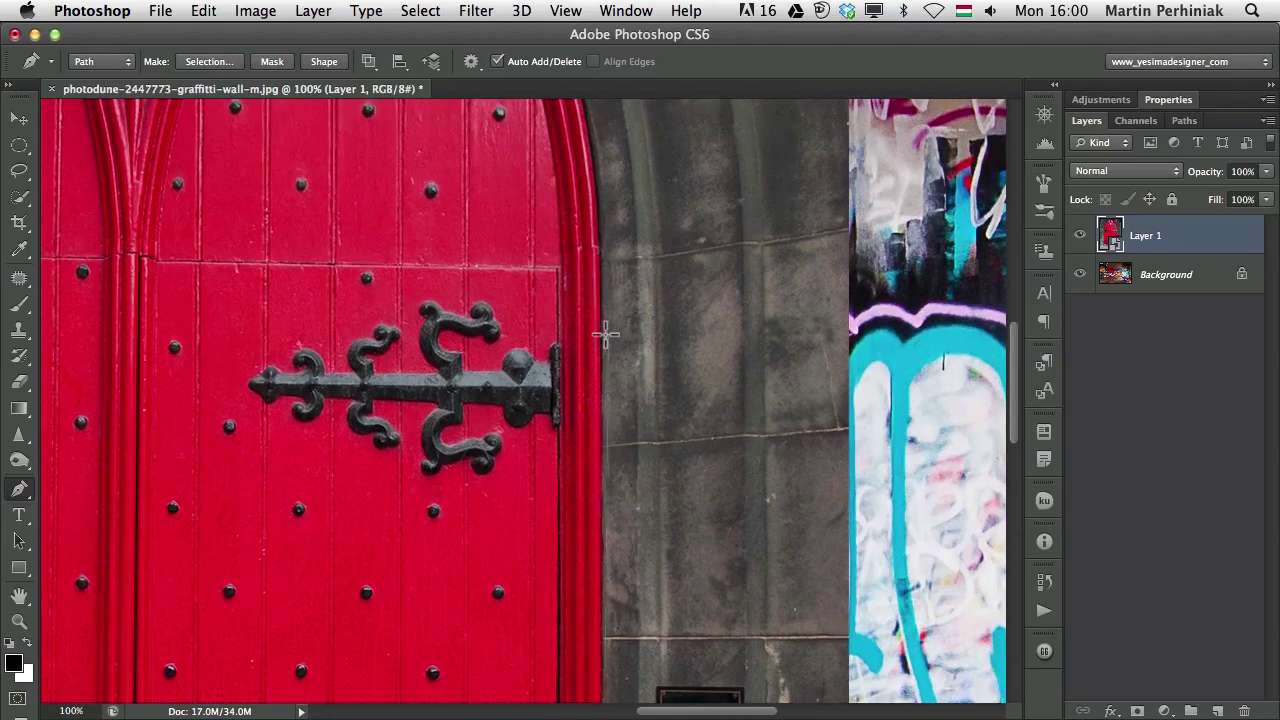
{"action": "left_click", "coordinate": [598, 271]}
Curve the path around the pointed arch's apex and down its left side, then zoom out to 25%
{"action": "left_click_drag", "start_coordinate": [614, 390], "coordinate": [706, 522]}
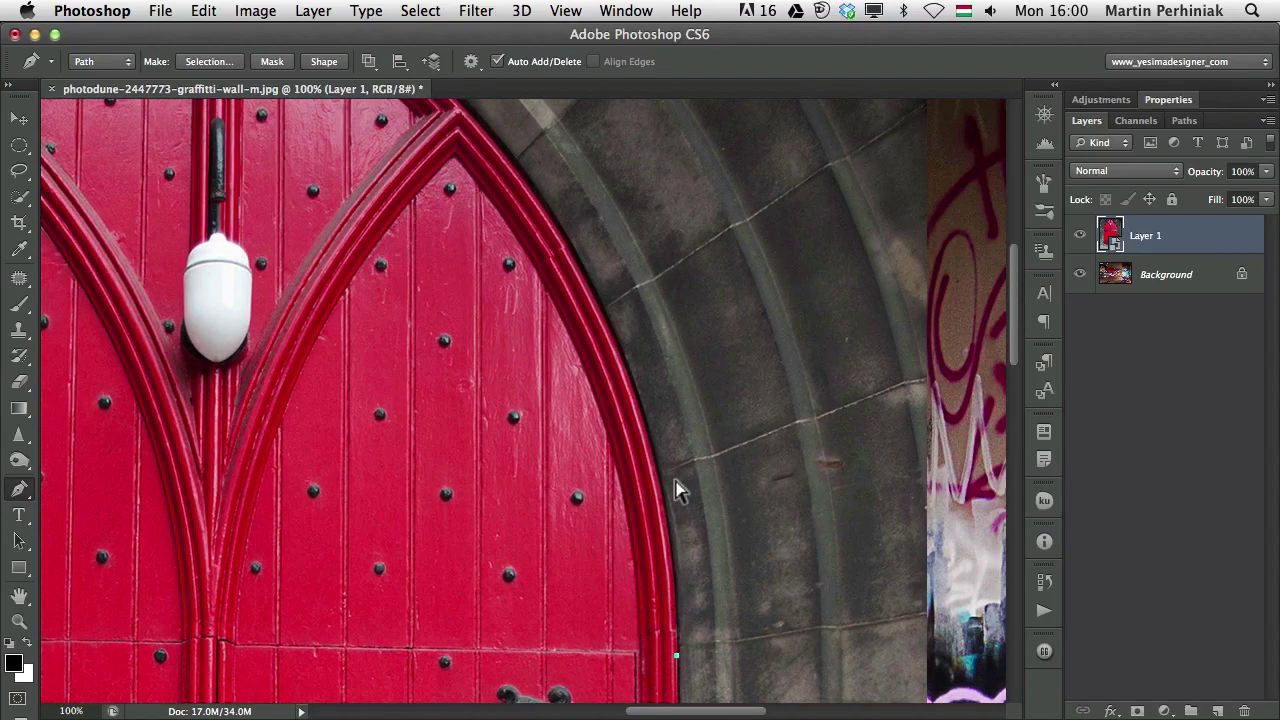
{"action": "key", "text": "super+minus"}
{"action": "key", "text": "super+minus"}
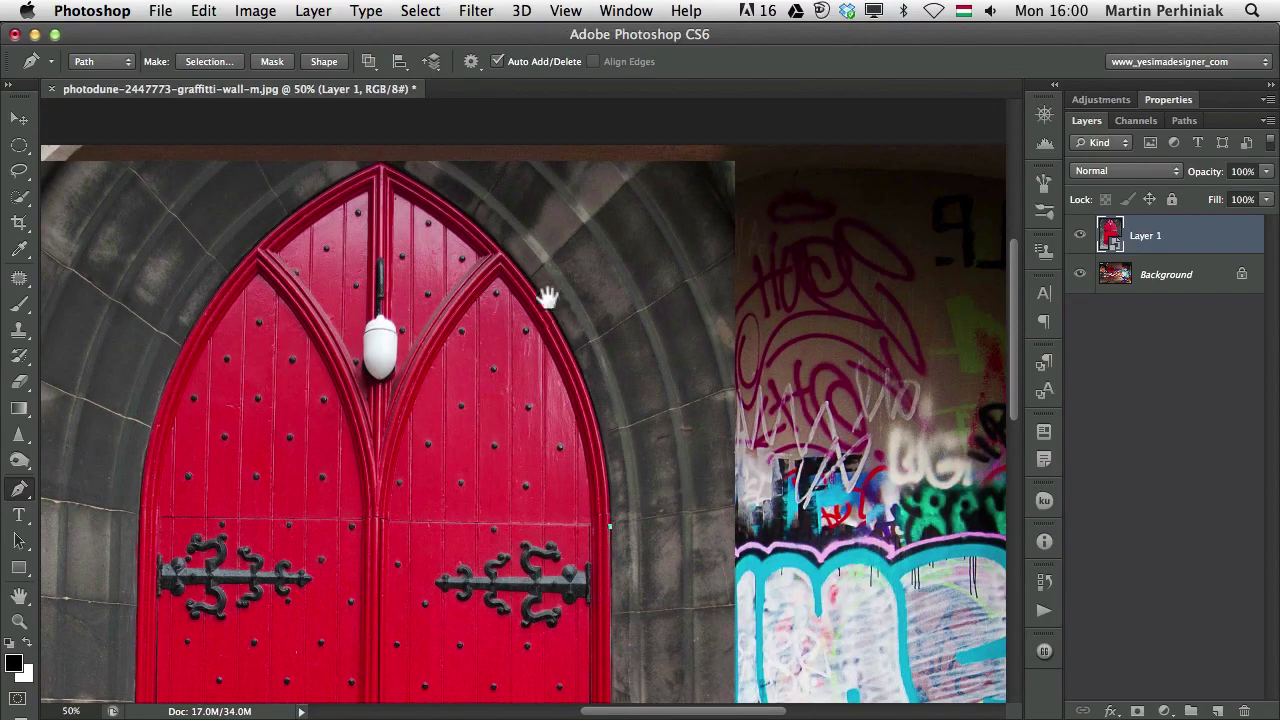
{"action": "left_click_drag", "start_coordinate": [547, 297], "coordinate": [682, 397]}
{"action": "scroll", "coordinate": [640, 352], "scroll_direction": "down", "scroll_amount": 2}
{"action": "scroll", "coordinate": [640, 352], "scroll_direction": "right", "scroll_amount": 2}
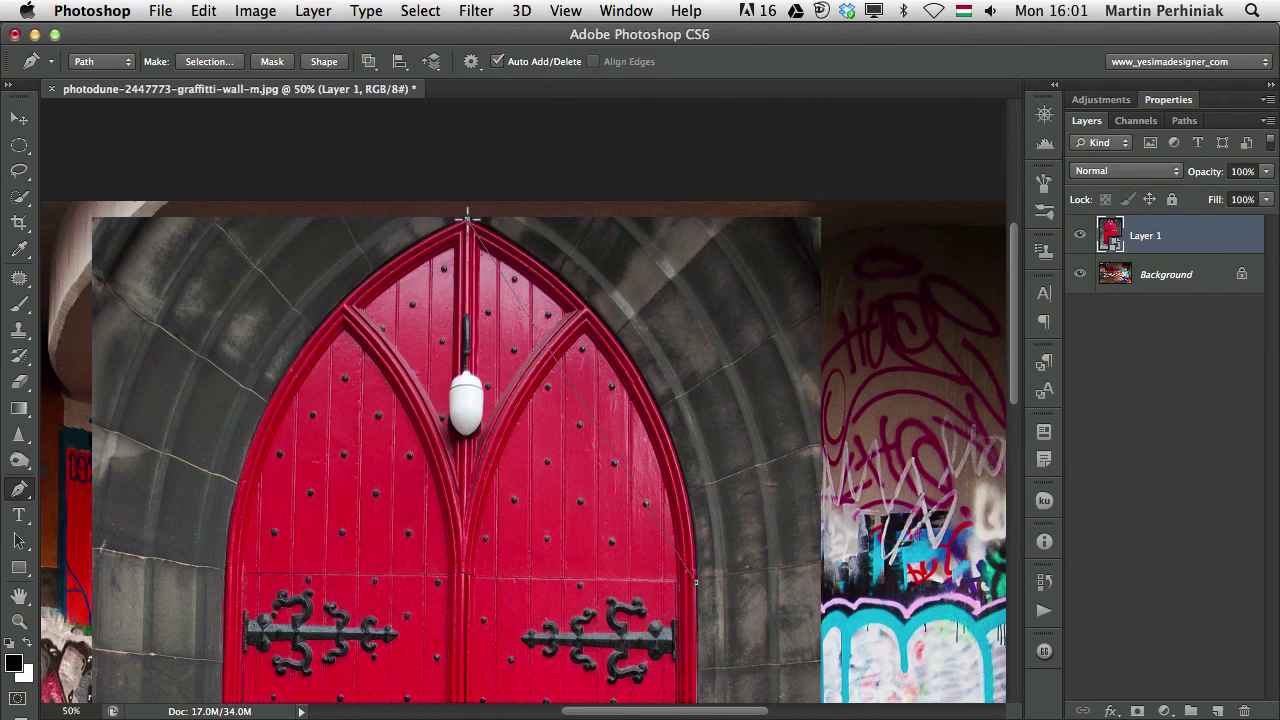
{"action": "left_click_drag", "start_coordinate": [398, 208], "coordinate": [223, 103]}
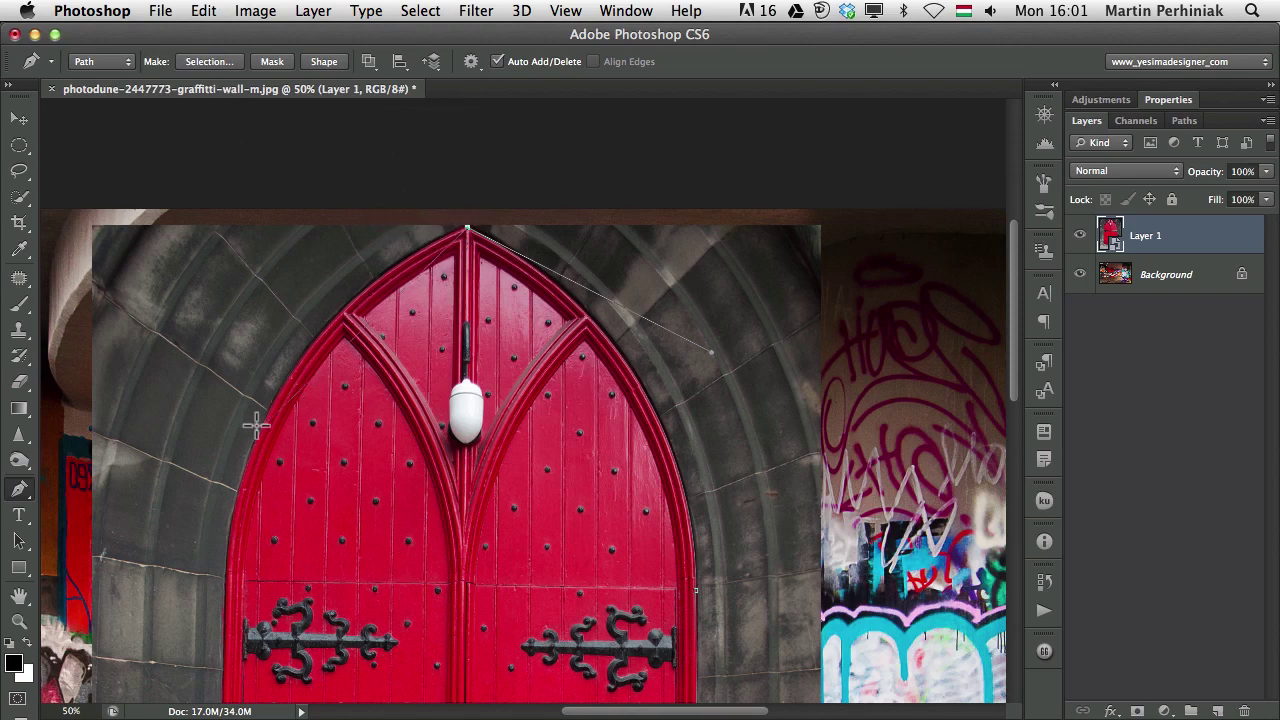
{"action": "left_click_drag", "start_coordinate": [305, 432], "coordinate": [480, 373]}
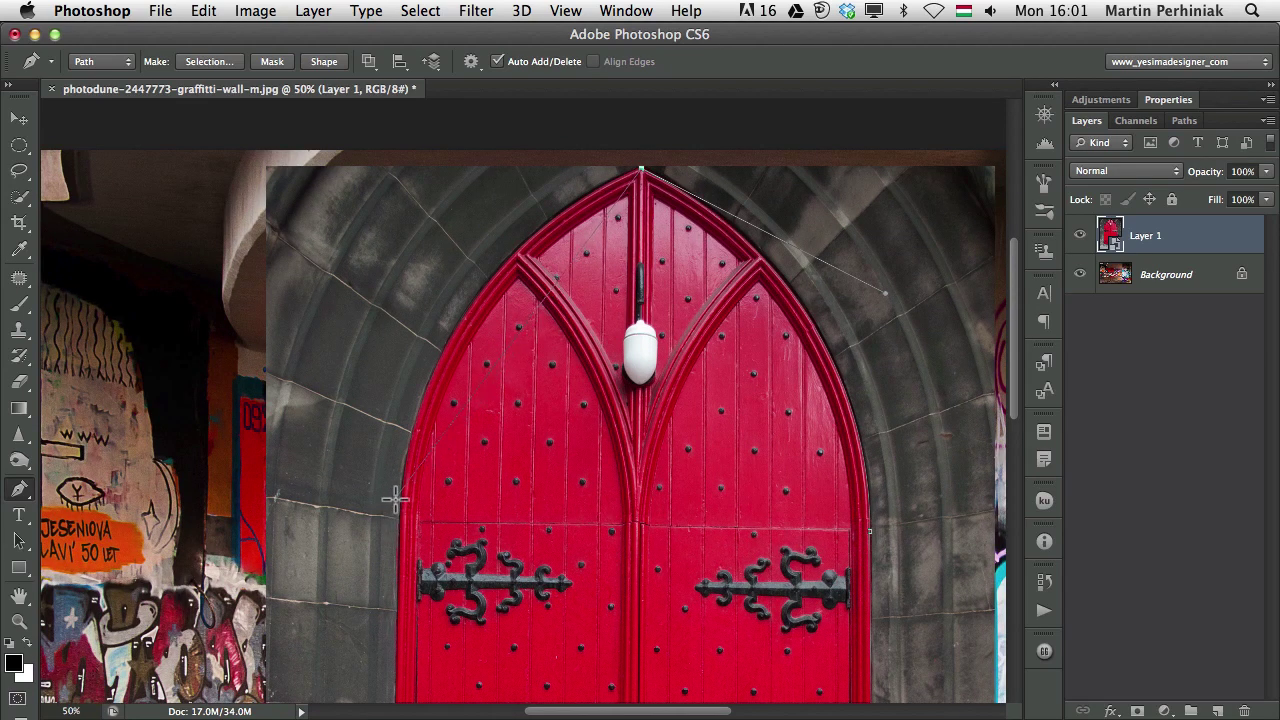
{"action": "left_click_drag", "start_coordinate": [457, 474], "coordinate": [393, 488]}
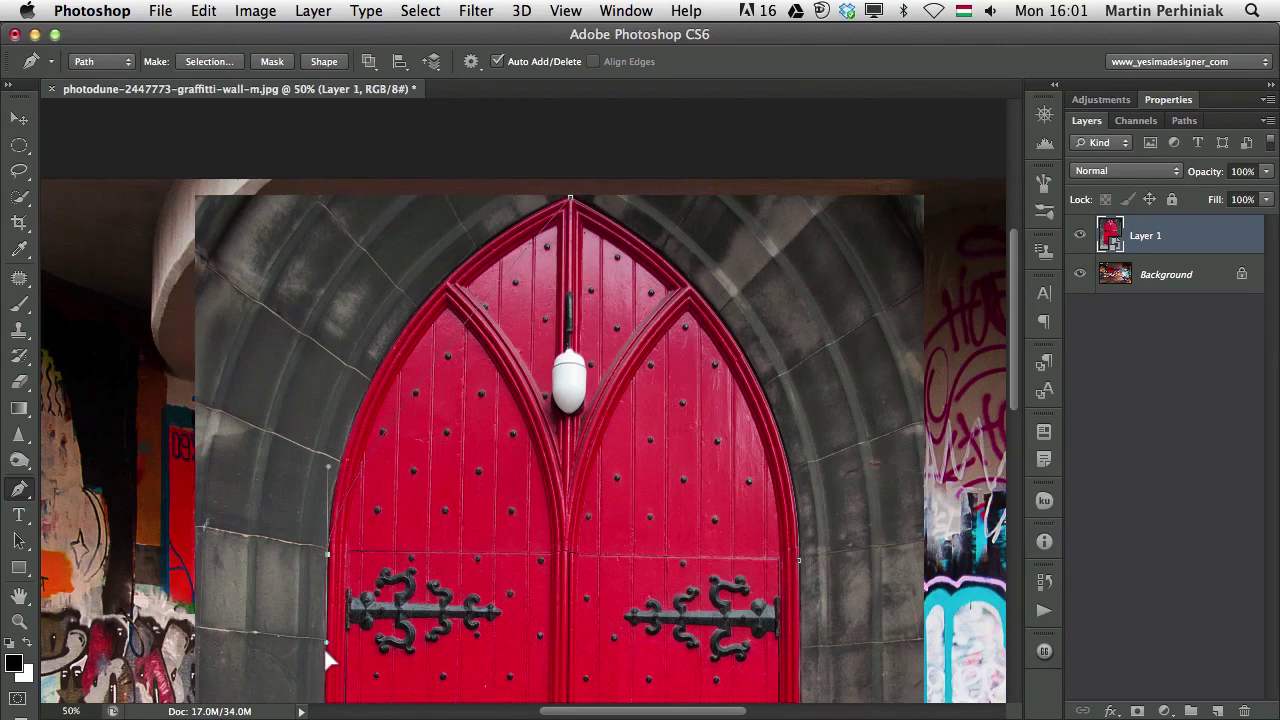
{"action": "scroll", "coordinate": [320, 660], "scroll_direction": "down", "scroll_amount": 5}
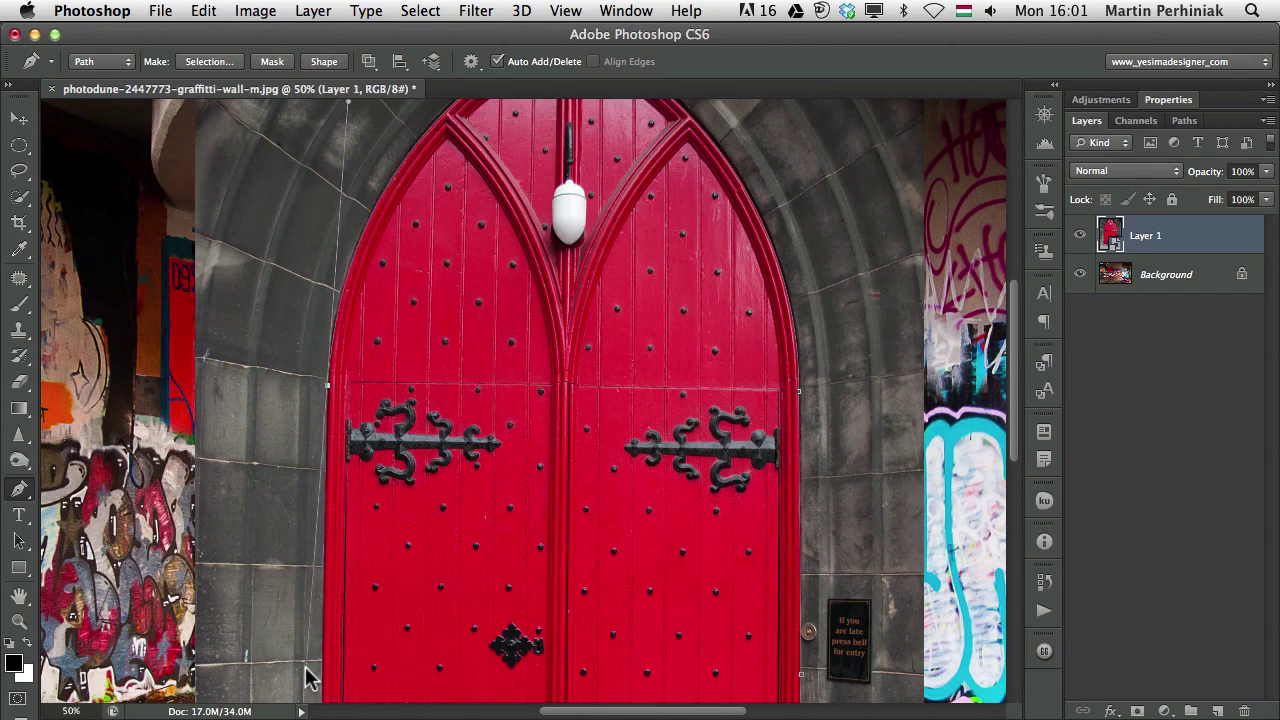
{"action": "scroll", "coordinate": [428, 380], "scroll_direction": "up", "scroll_amount": 6}
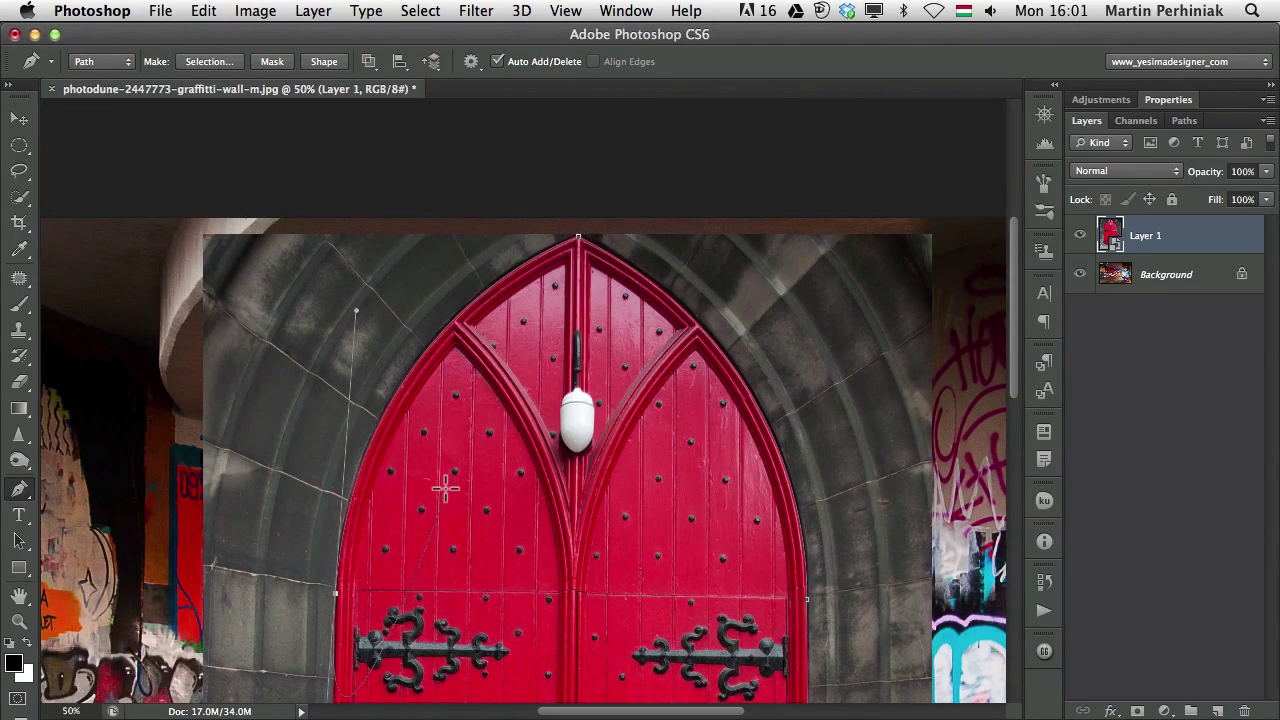
{"action": "scroll", "coordinate": [452, 540], "scroll_direction": "down", "scroll_amount": 10}
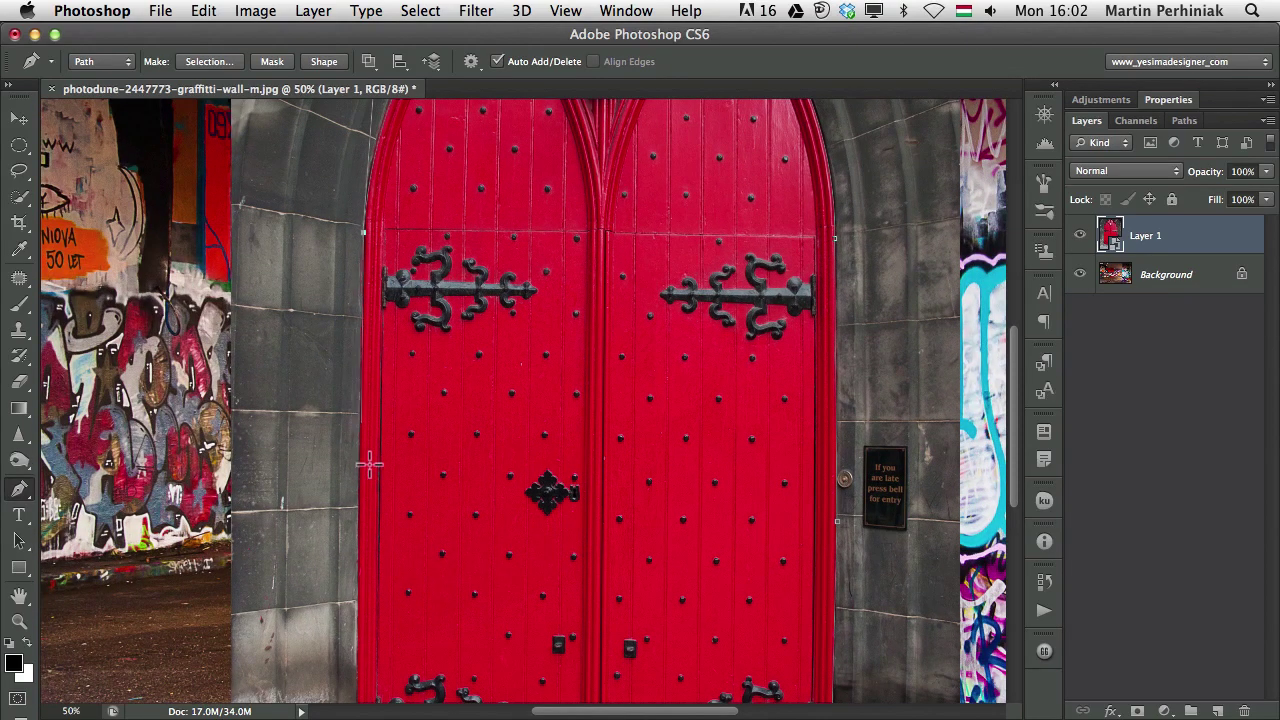
{"action": "scroll", "coordinate": [390, 450], "scroll_direction": "down", "scroll_amount": 5}
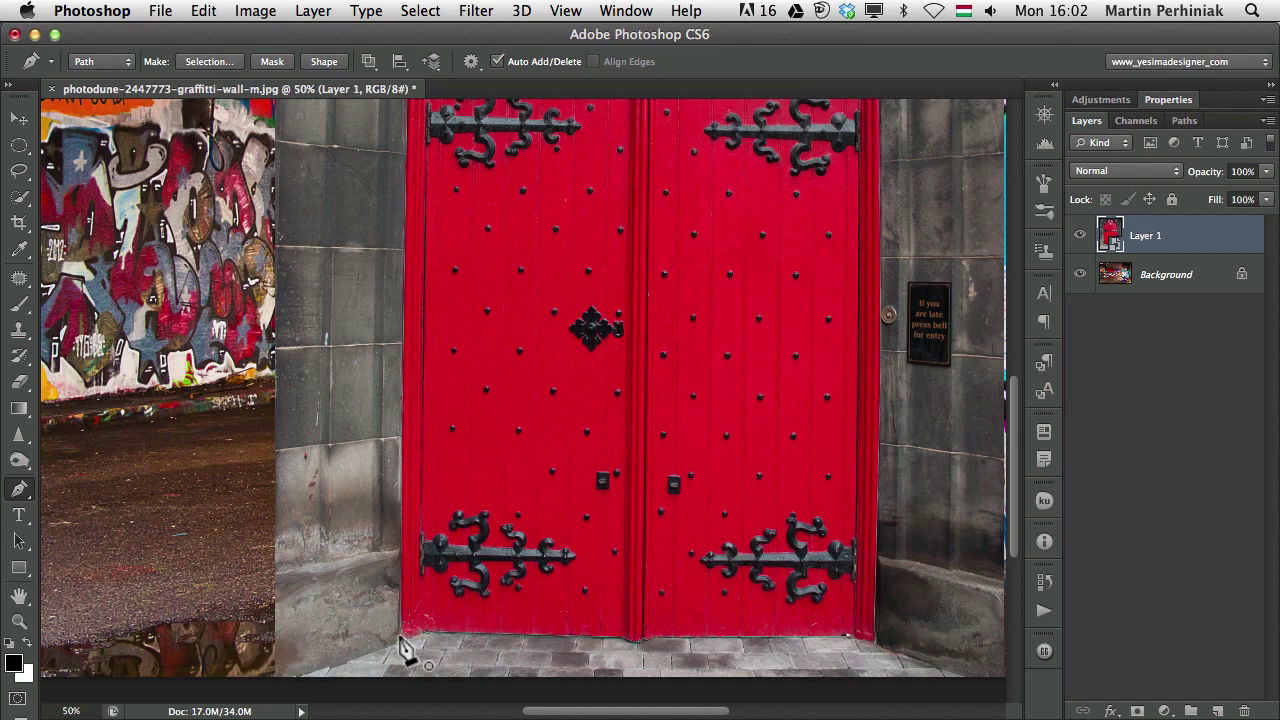
{"action": "key", "text": "super+minus"}
{"action": "key", "text": "super+minus"}
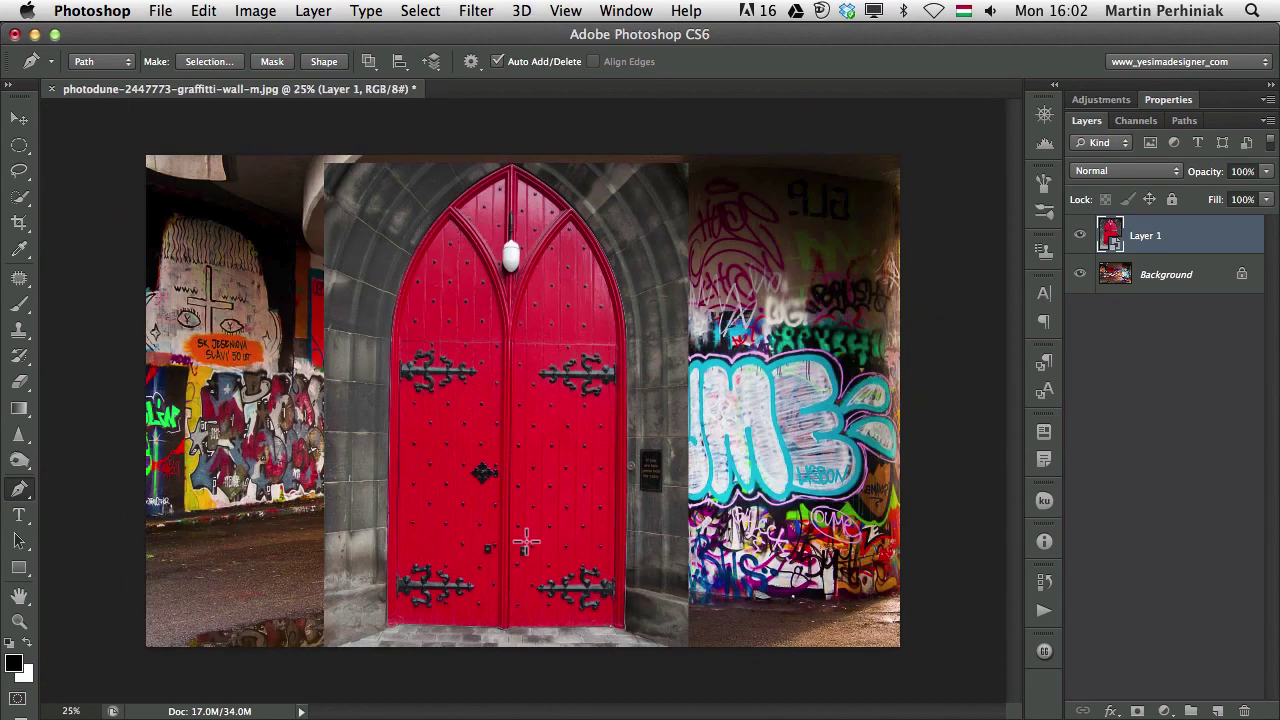
Show the door path's anchors and apply Layer > Vector Mask > Current Path to Layer 1
{"action": "key", "text": "a"}
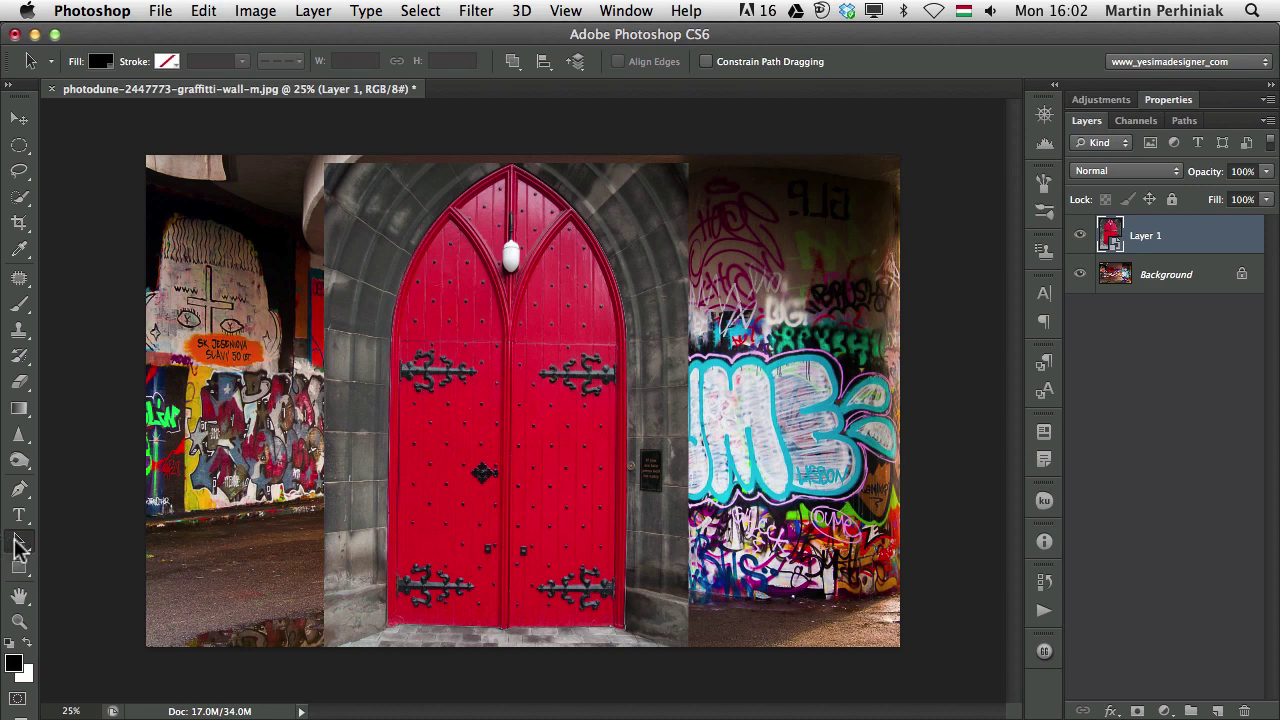
{"action": "left_click", "coordinate": [395, 338]}
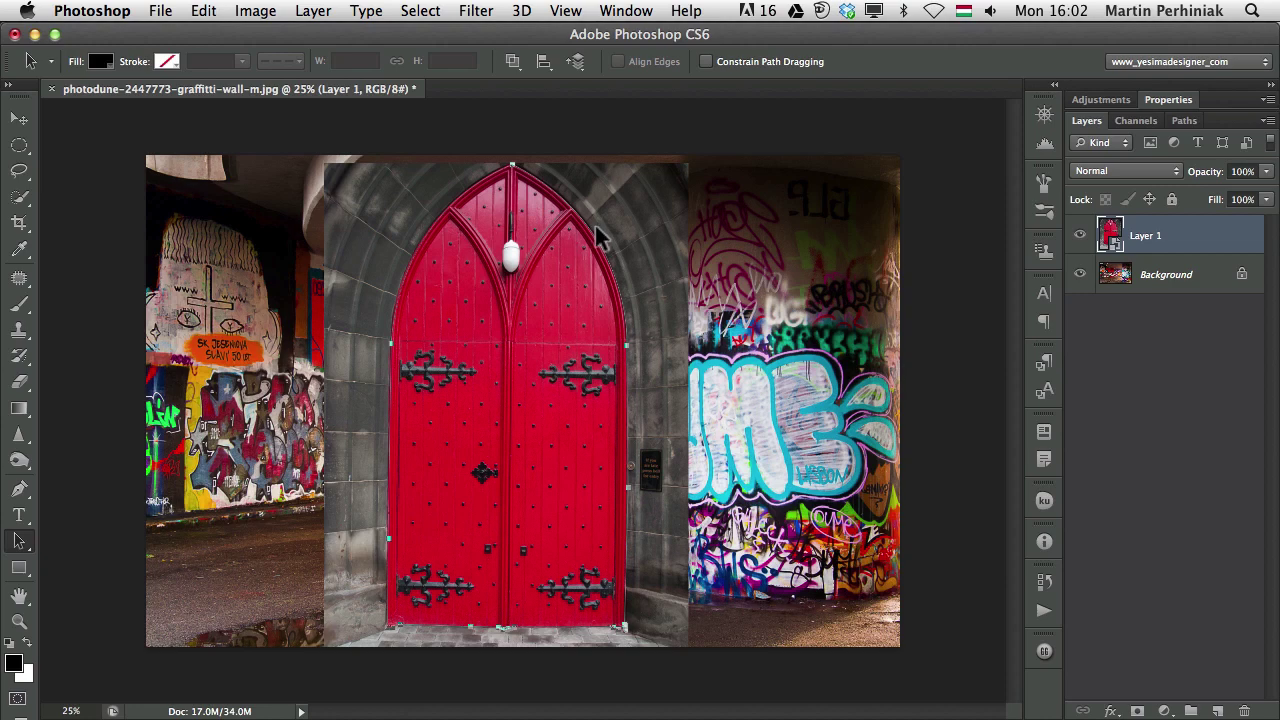
{"action": "left_click", "coordinate": [422, 14]}
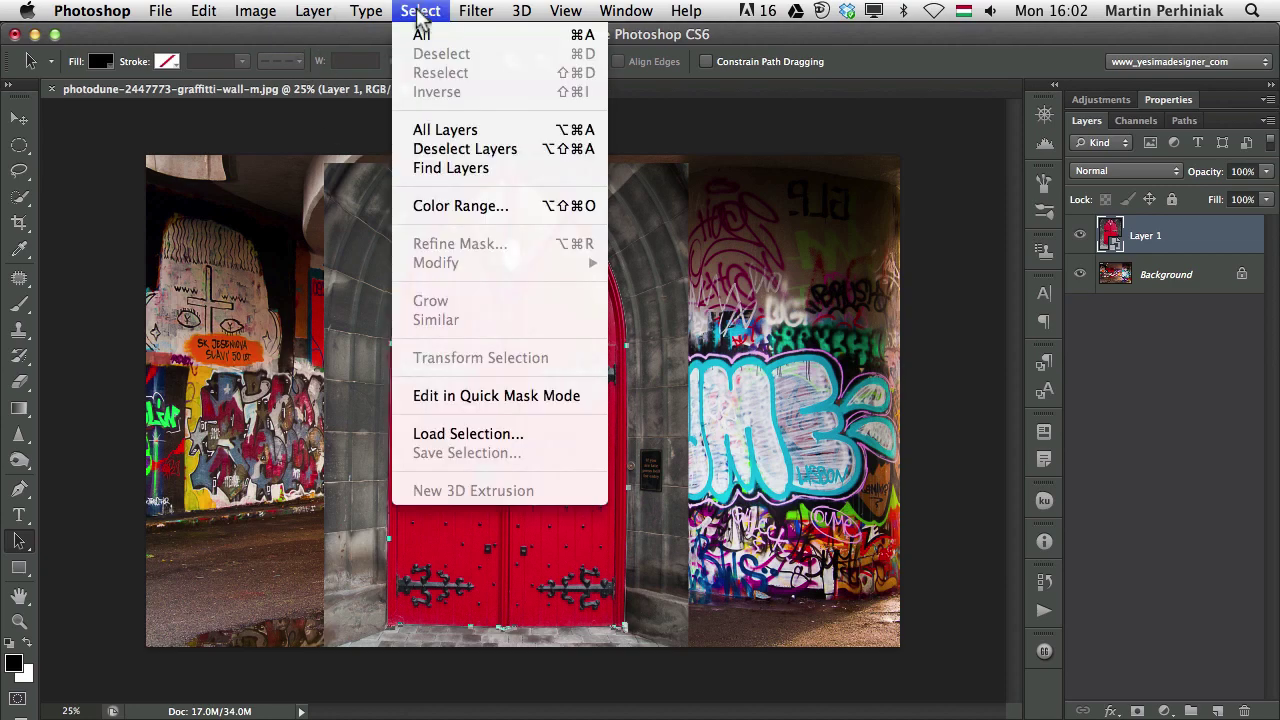
{"action": "mouse_move", "coordinate": [304, 14]}
{"action": "mouse_move", "coordinate": [398, 283]}
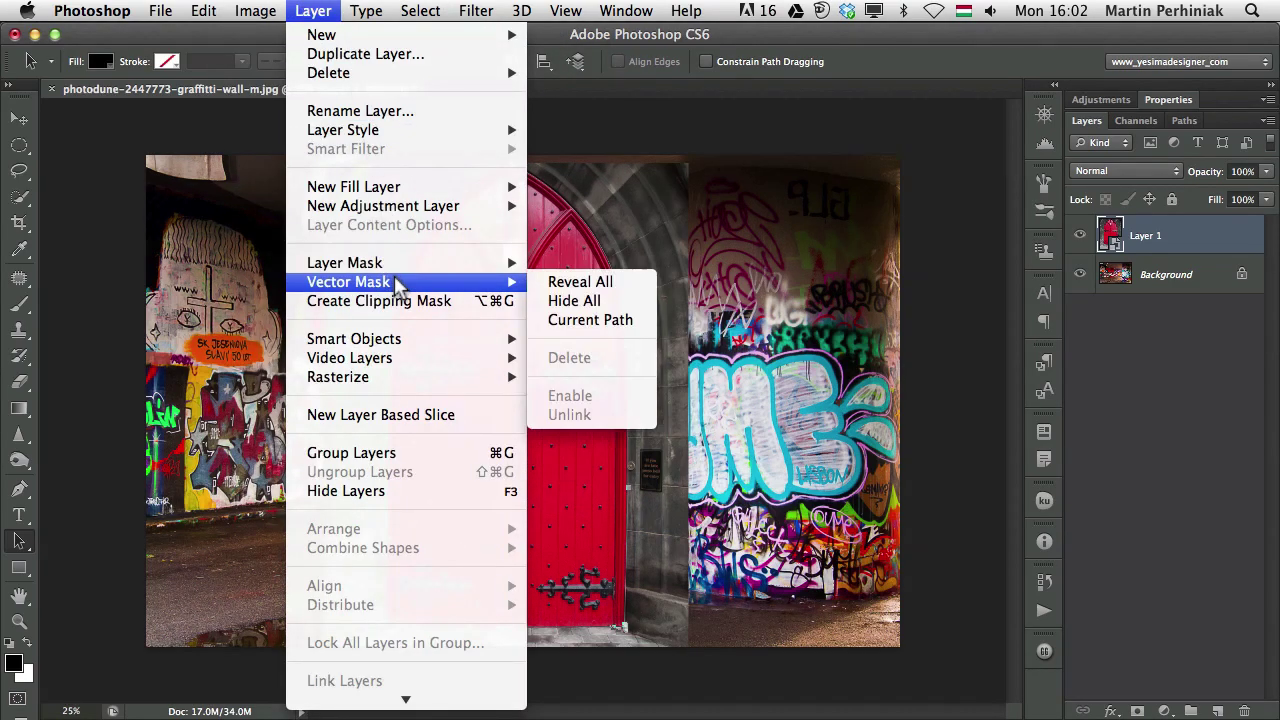
{"action": "left_click", "coordinate": [607, 319]}
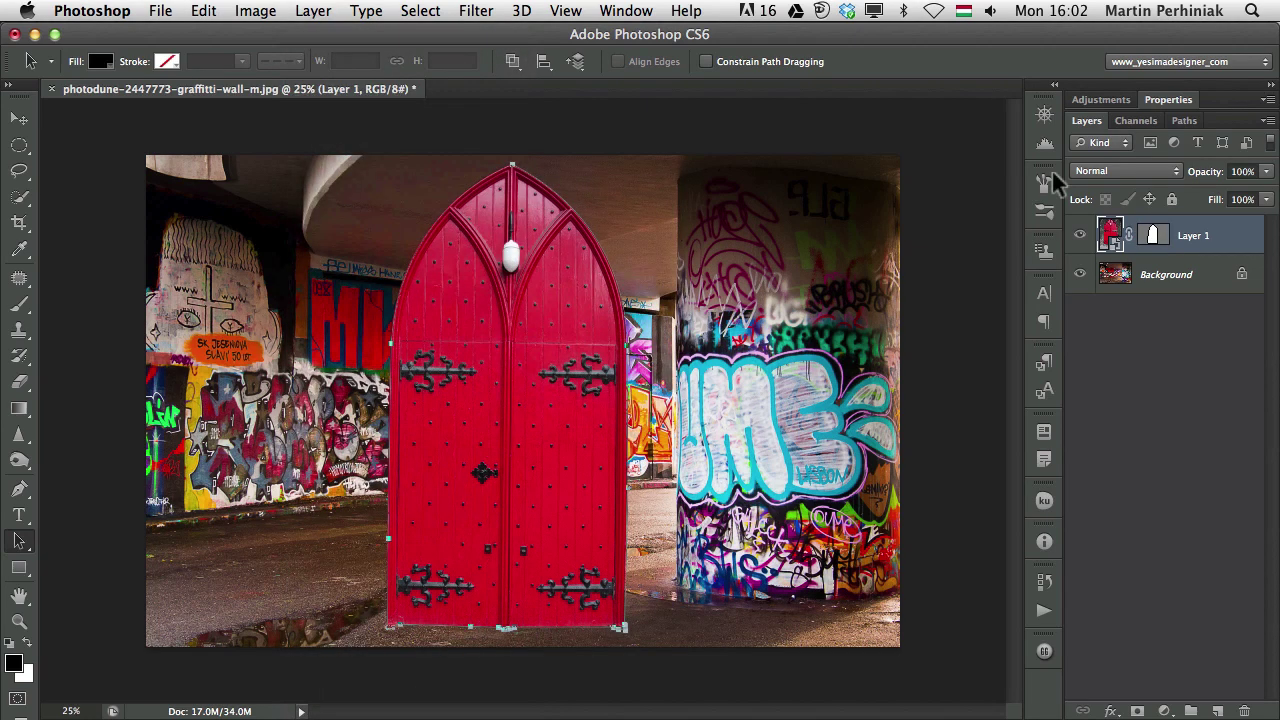
Switch between the Background layer and Layer 1, ending with Layer 1 selected
{"action": "left_click", "coordinate": [1175, 283]}
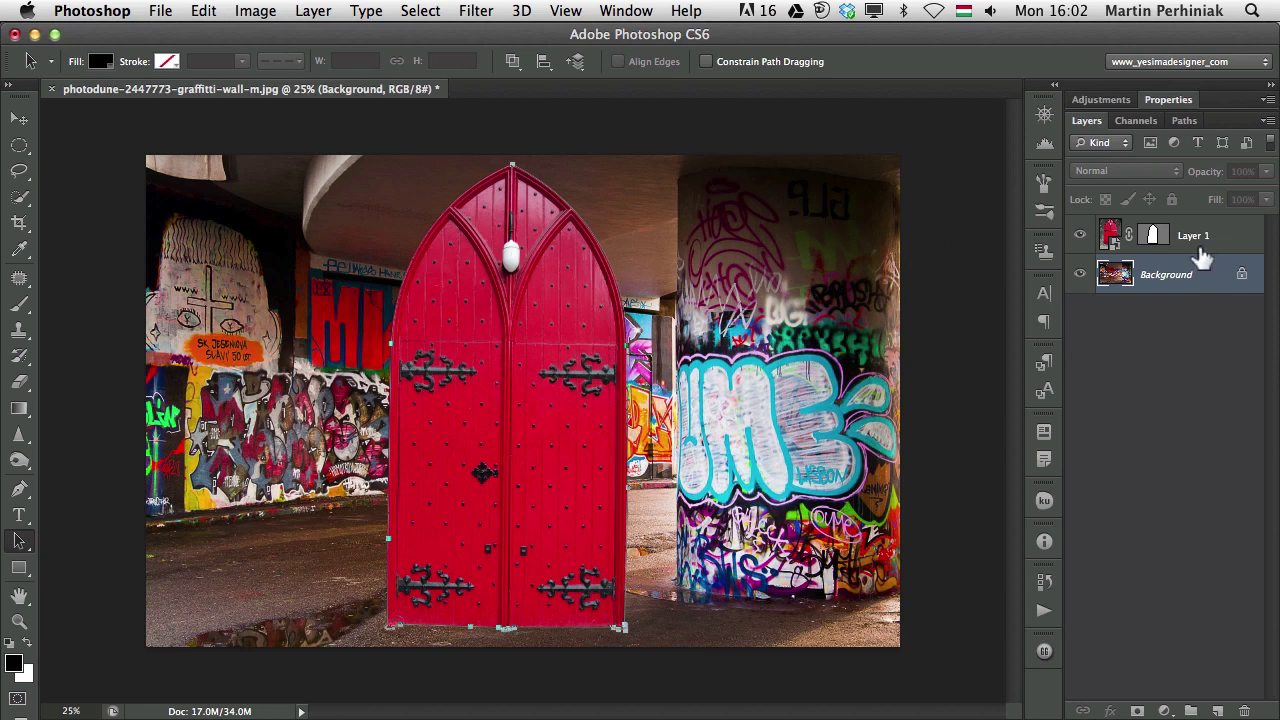
{"action": "left_click", "coordinate": [1153, 240]}
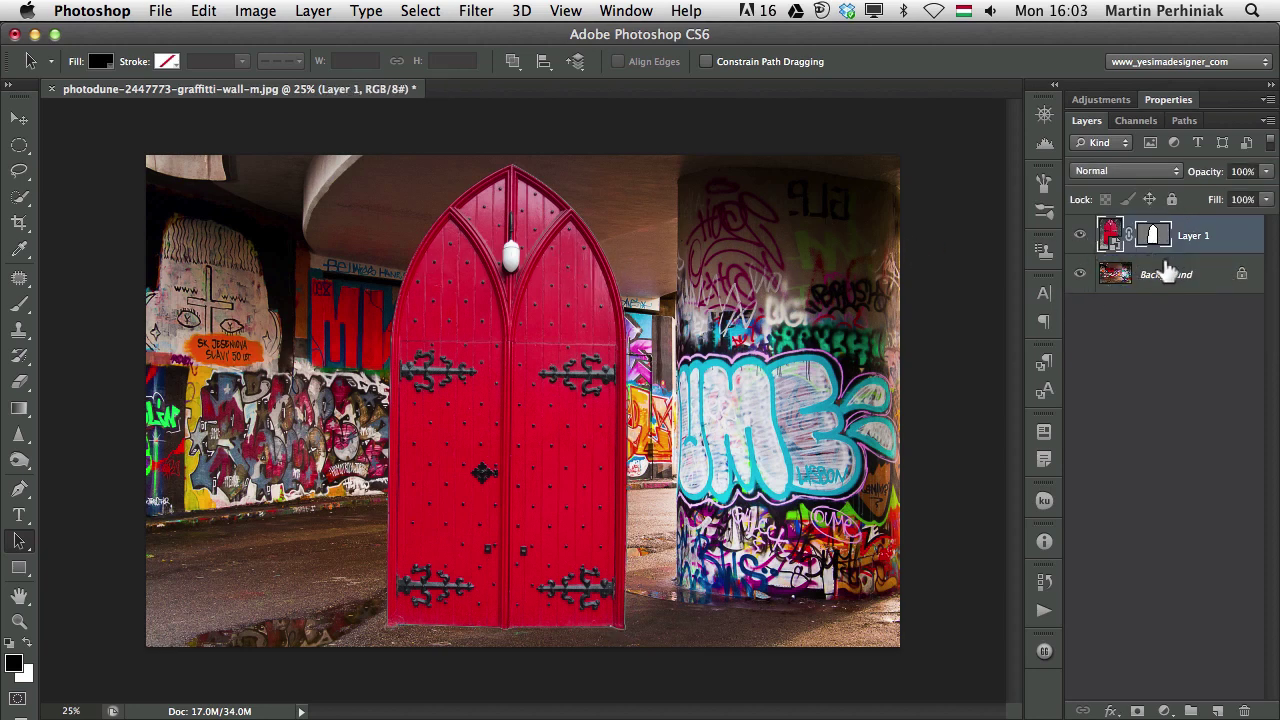
{"action": "left_click", "coordinate": [1171, 271]}
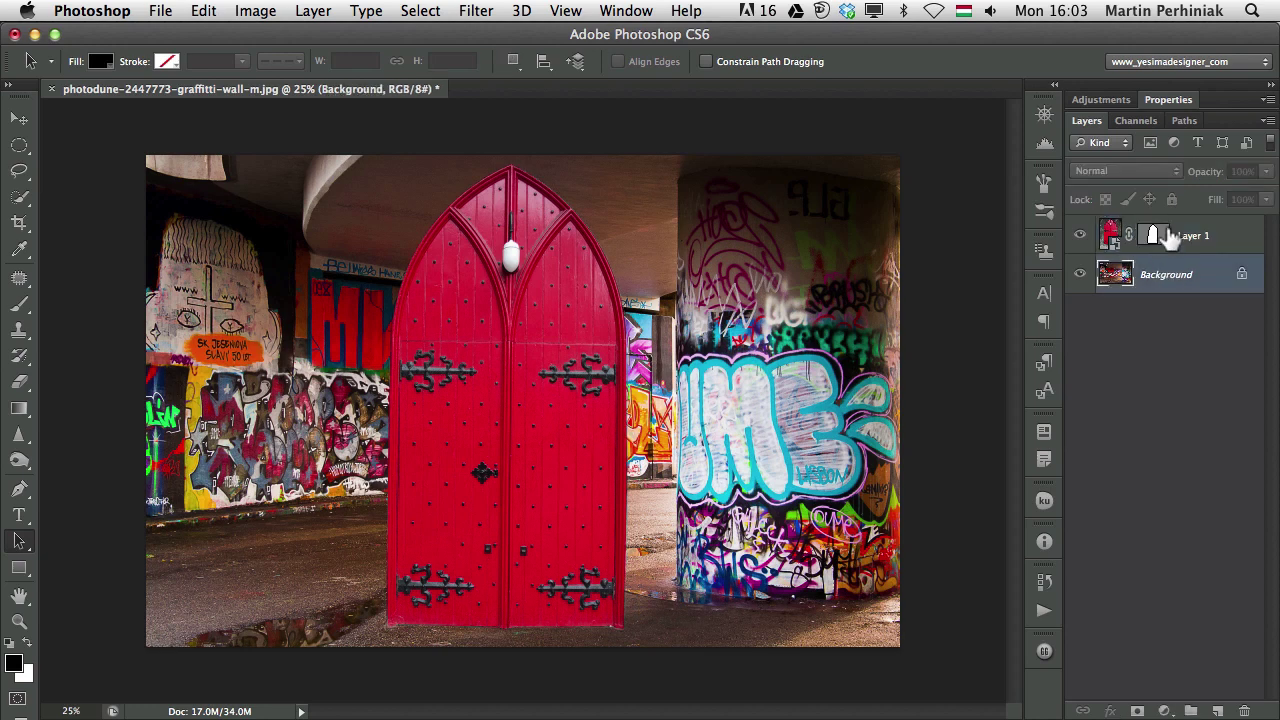
{"action": "left_click", "coordinate": [1160, 242]}
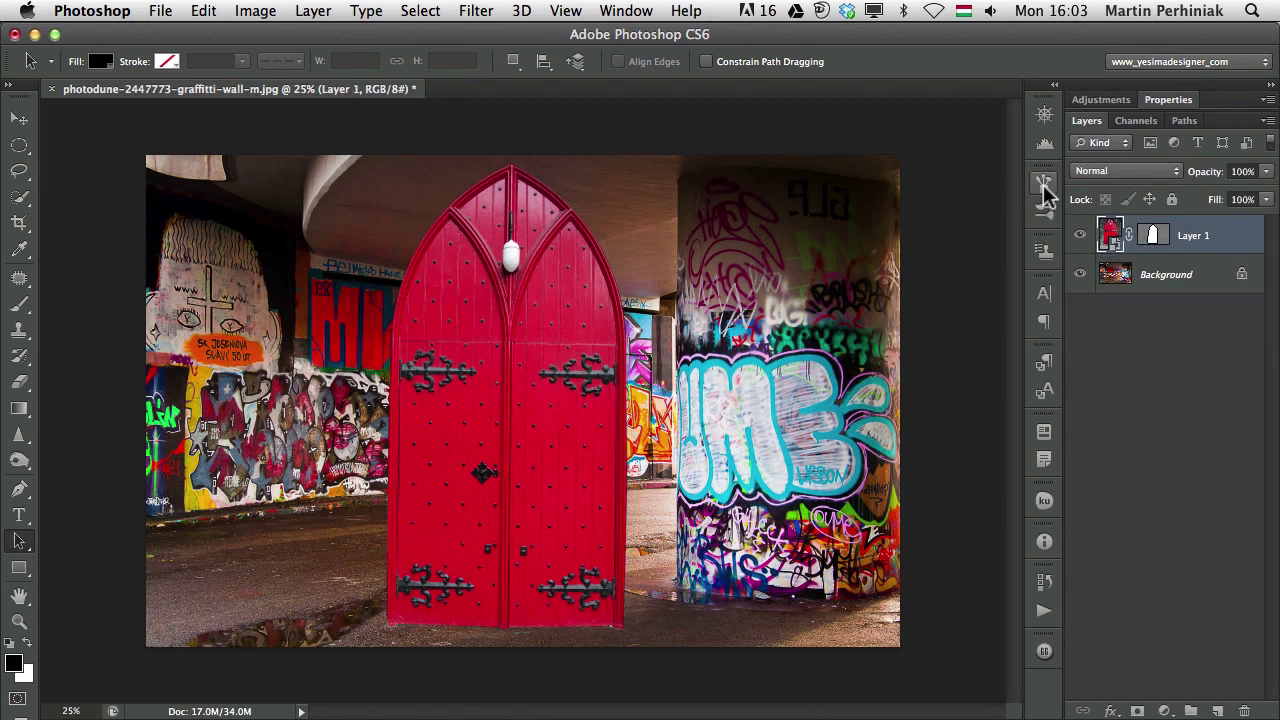
Scale the masked door down to about 81% with Free Transform and commit it
{"action": "key", "text": "super+t"}
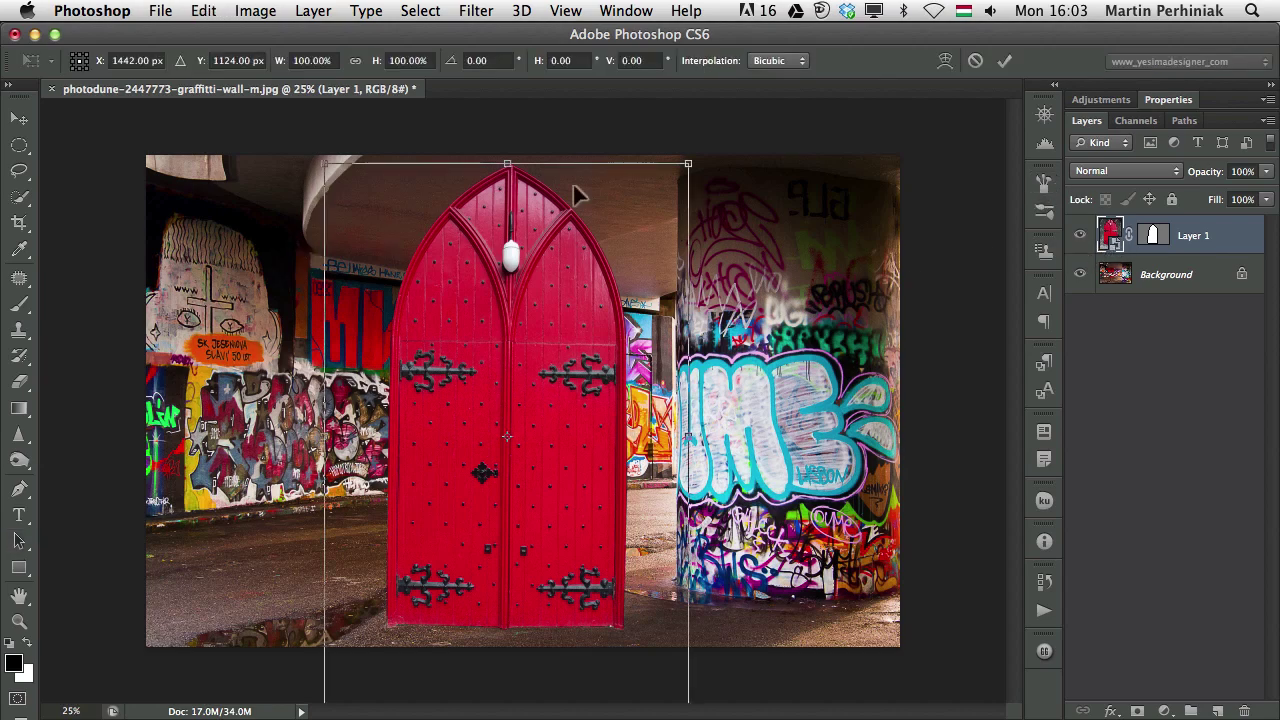
{"action": "mouse_move", "coordinate": [690, 160]}
{"action": "left_mouse_down"}
{"action": "mouse_move", "coordinate": [551, 359]}
{"action": "mouse_move", "coordinate": [486, 402]}
{"action": "mouse_move", "coordinate": [562, 345]}
{"action": "mouse_move", "coordinate": [688, 168]}
{"action": "left_mouse_up"}
{"action": "key", "text": "Return"}
{"action": "key", "text": "super+t"}
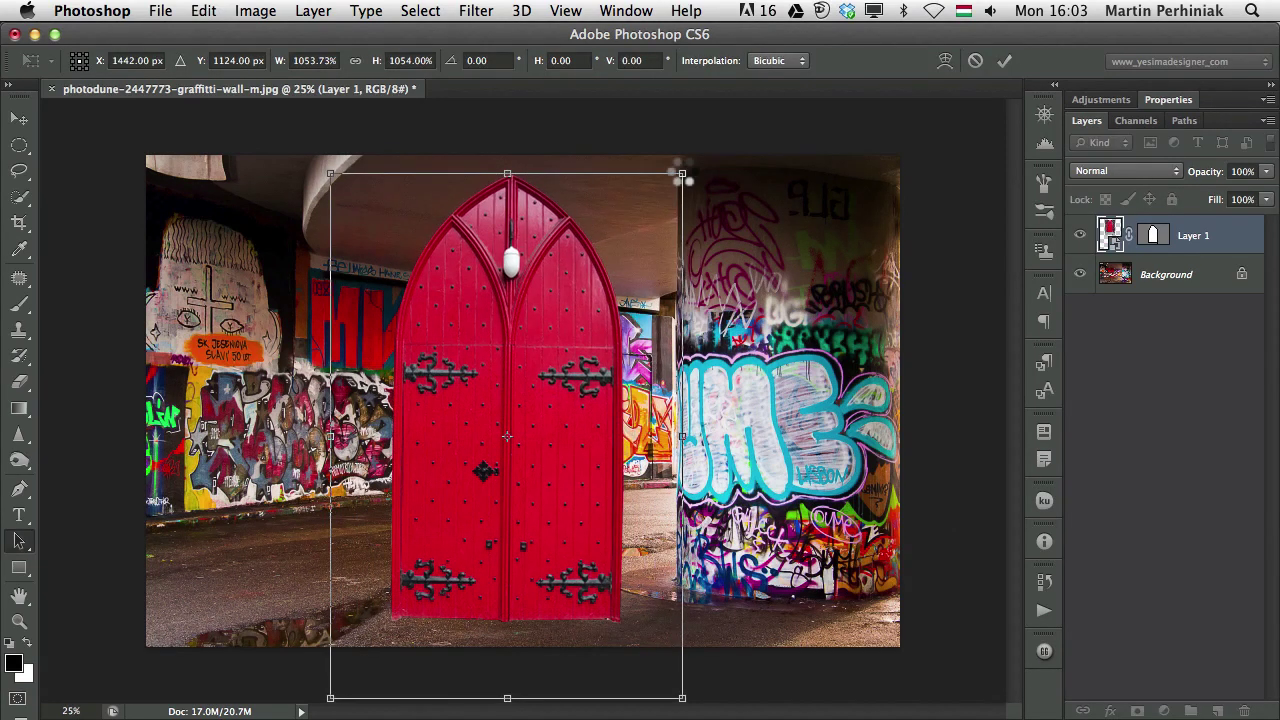
{"action": "key", "text": "Return"}
{"action": "key", "text": "a"}
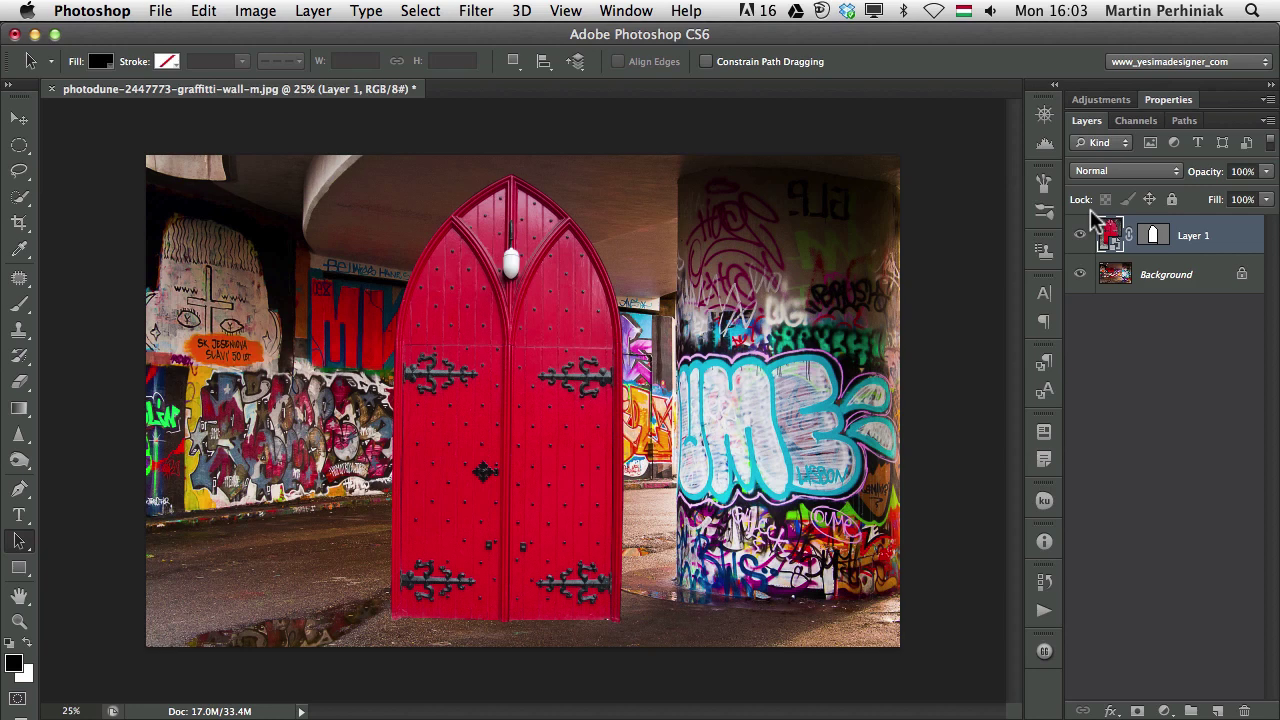
Shrink the door to about 56% and move it left and up onto the wall
{"action": "key", "text": "super+t"}
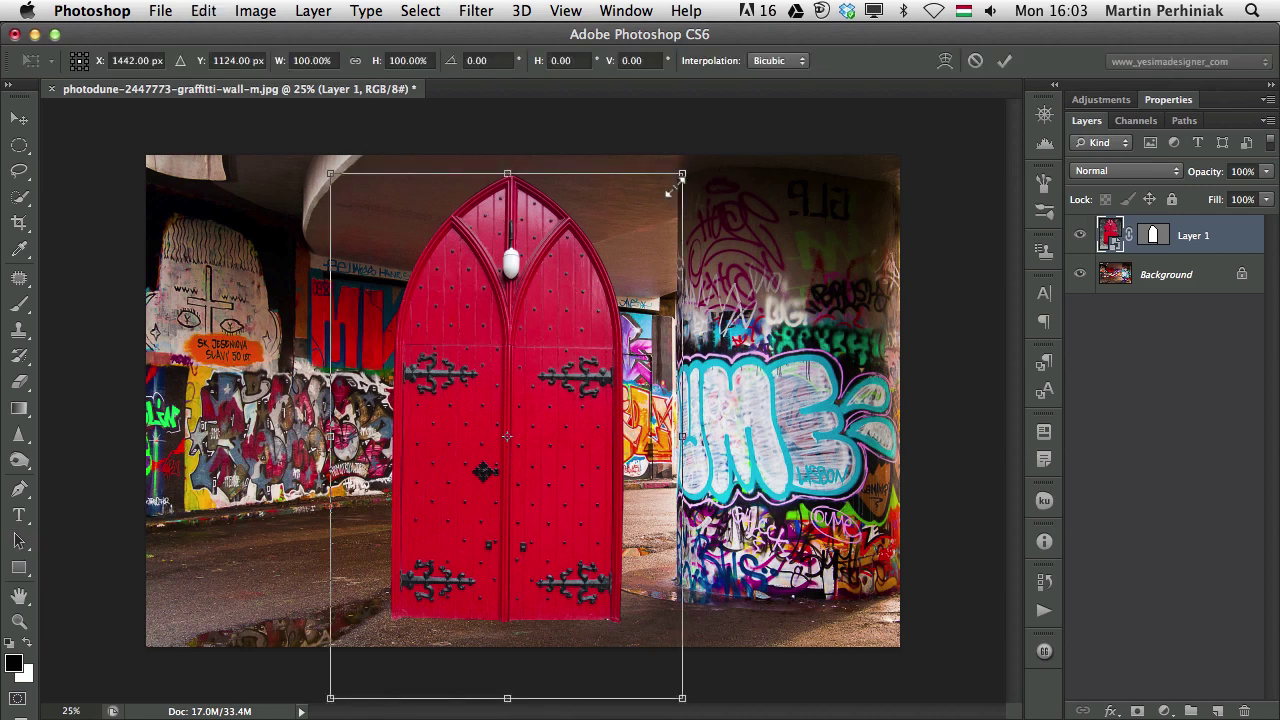
{"action": "left_click_drag", "start_coordinate": [668, 190], "coordinate": [609, 291]}
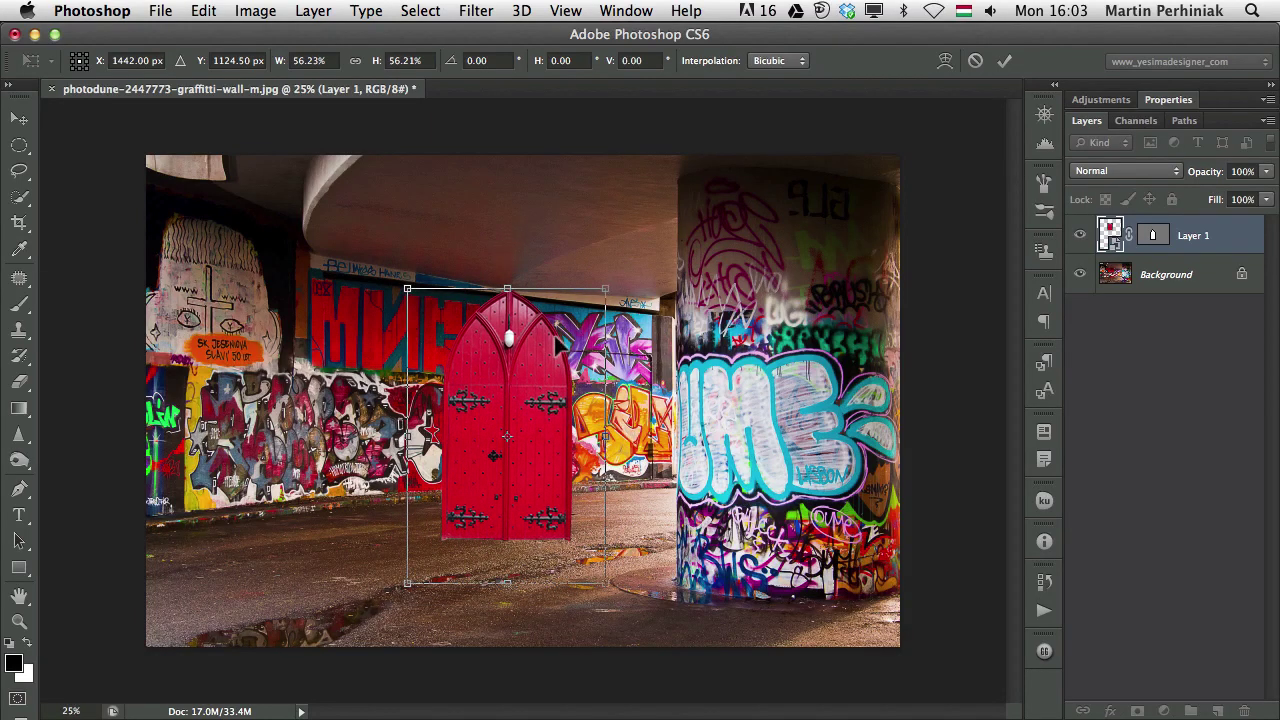
{"action": "left_click_drag", "start_coordinate": [539, 361], "coordinate": [458, 321]}
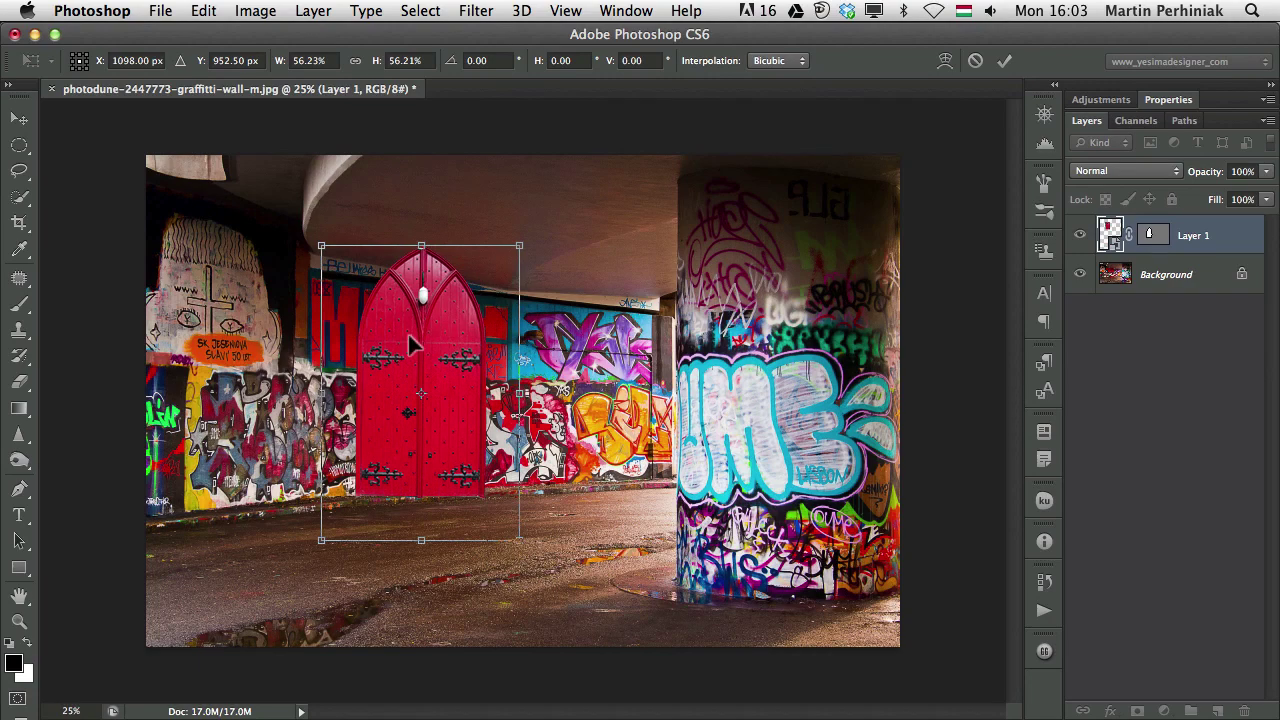
{"action": "key", "text": "super+plus"}
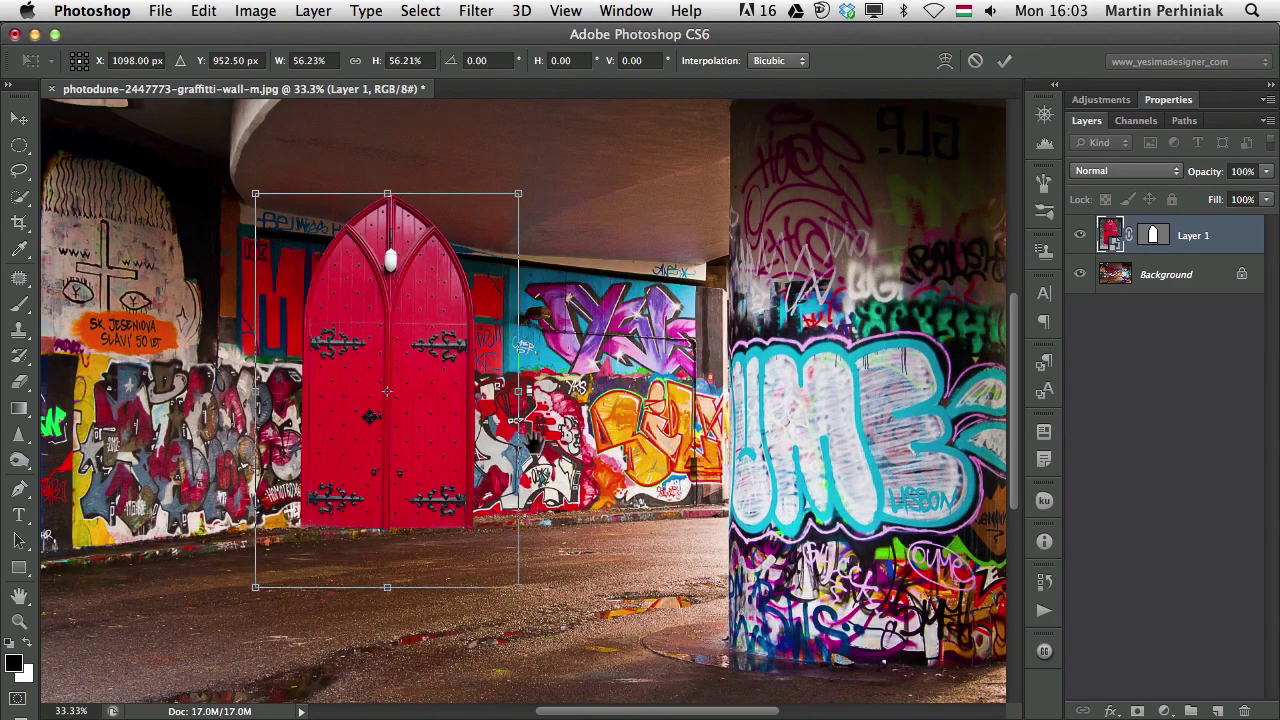
{"action": "key", "text": "super+plus"}
{"action": "key", "text": "super+minus"}
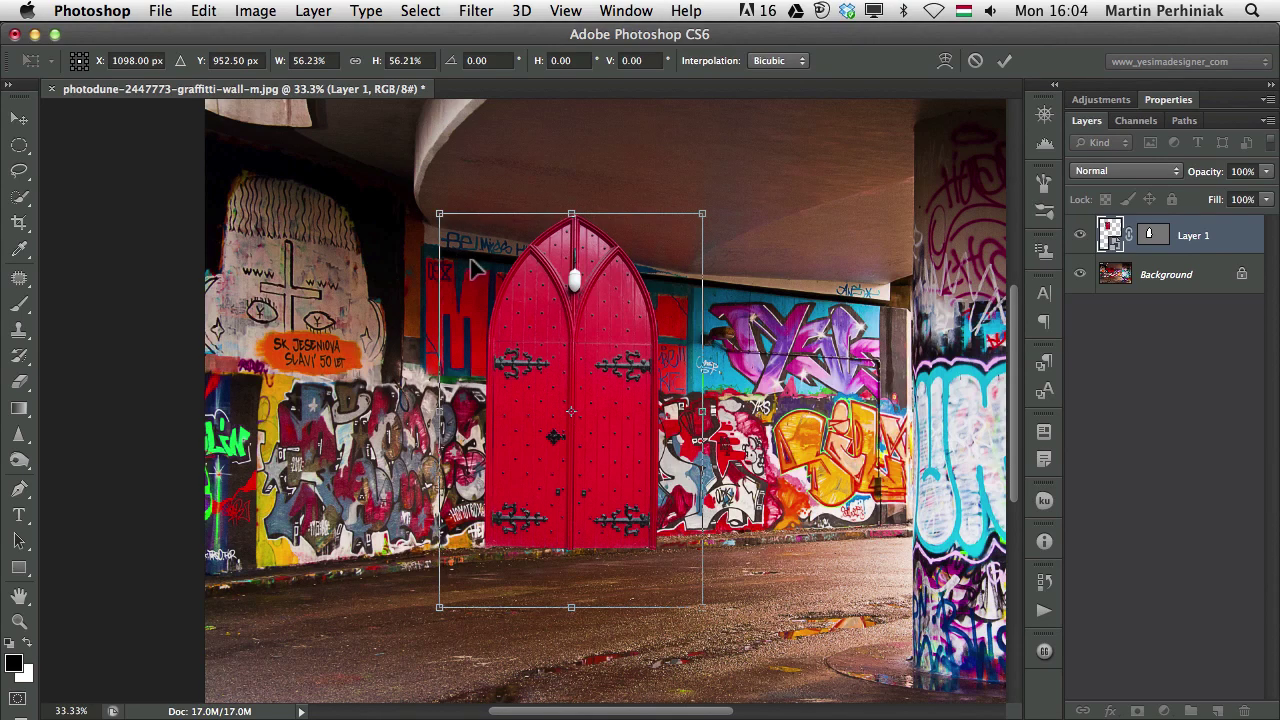
{"action": "left_click", "coordinate": [475, 11]}
{"action": "left_click", "coordinate": [476, 11]}
Narrow the door to 48.80% width with a -4.73° skew and nudge it into place
{"action": "left_click_drag", "start_coordinate": [704, 412], "coordinate": [670, 399]}
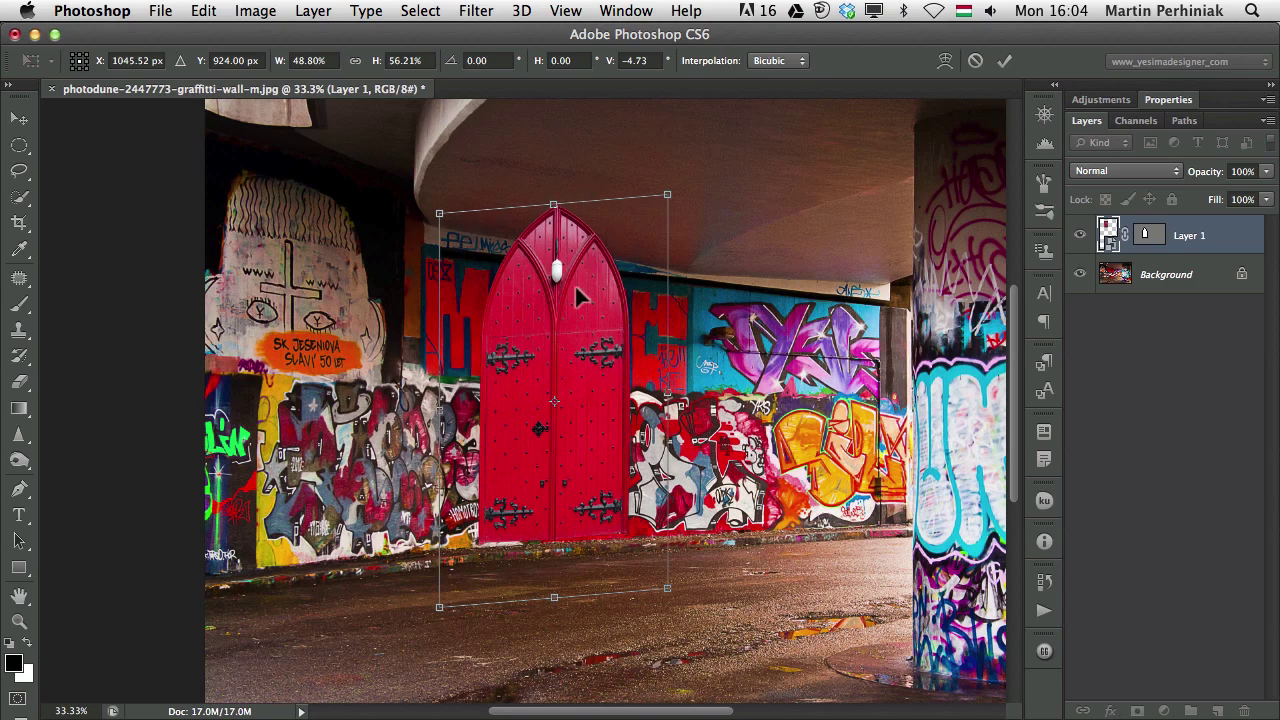
{"action": "left_click_drag", "start_coordinate": [583, 322], "coordinate": [573, 328]}
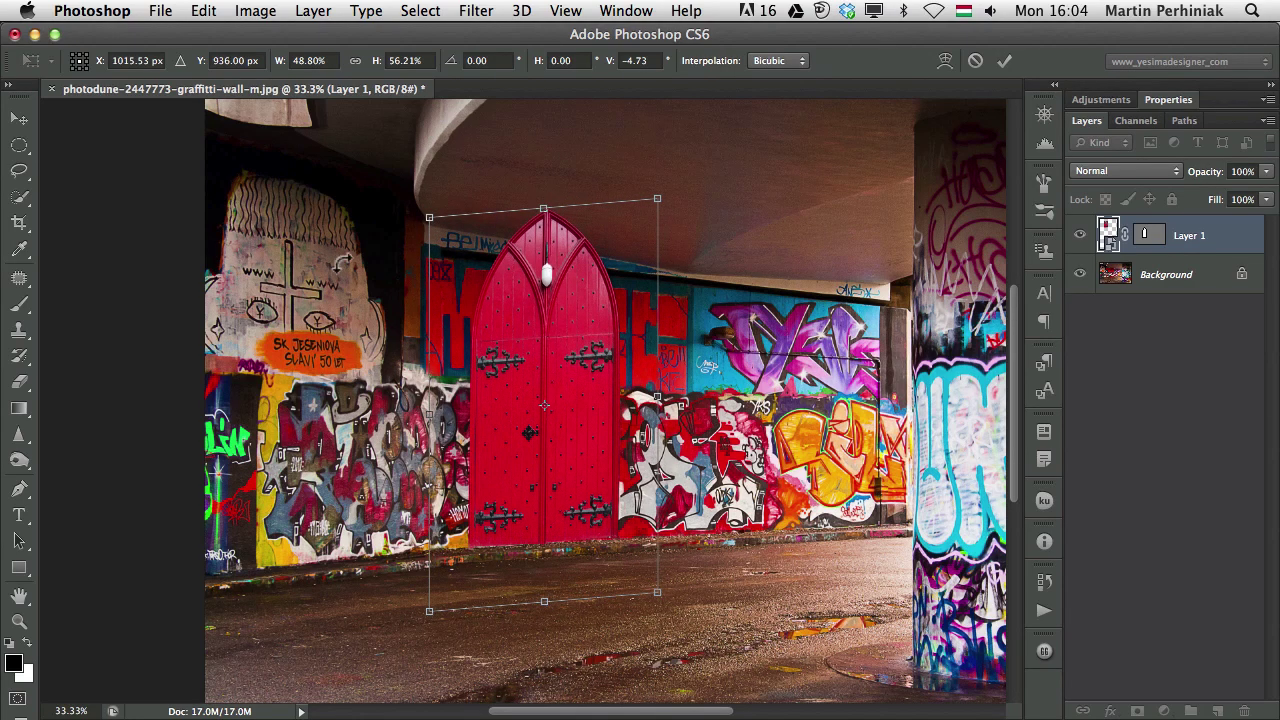
{"action": "left_click", "coordinate": [205, 11]}
{"action": "mouse_move", "coordinate": [359, 452]}
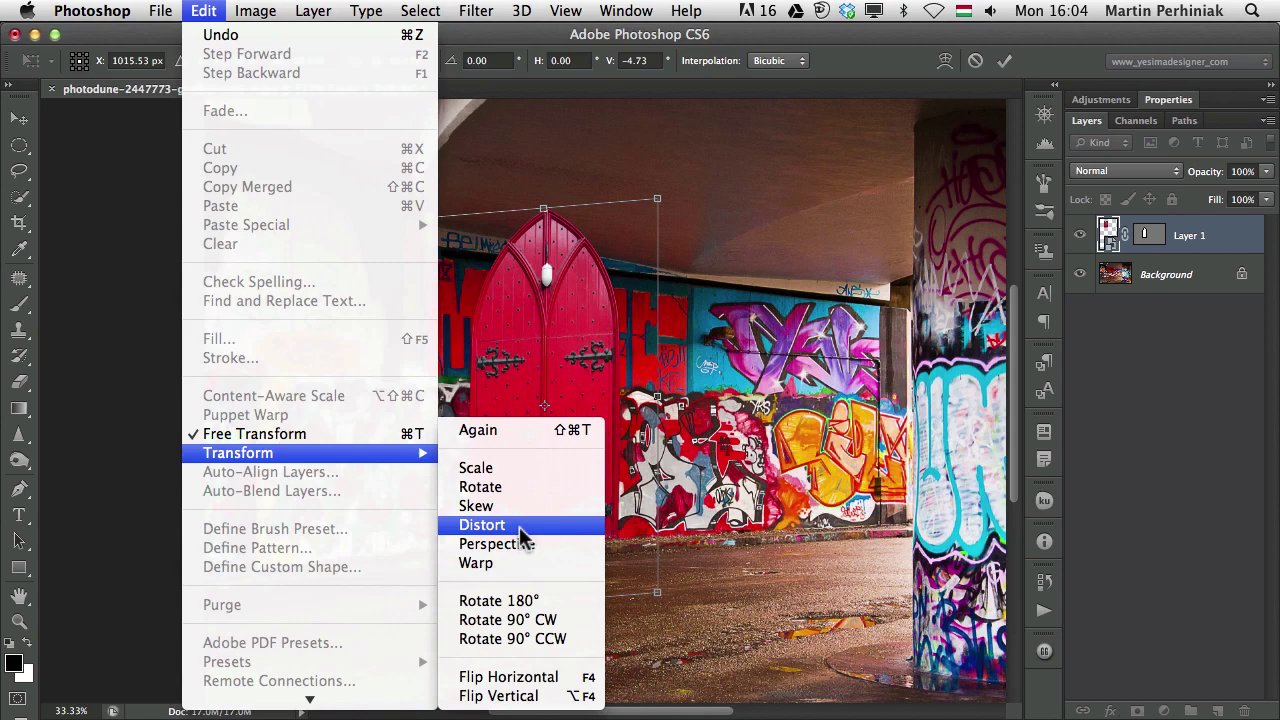
Distort the door's corners into perspective against the wall and commit the transform
{"action": "left_click", "coordinate": [714, 506]}
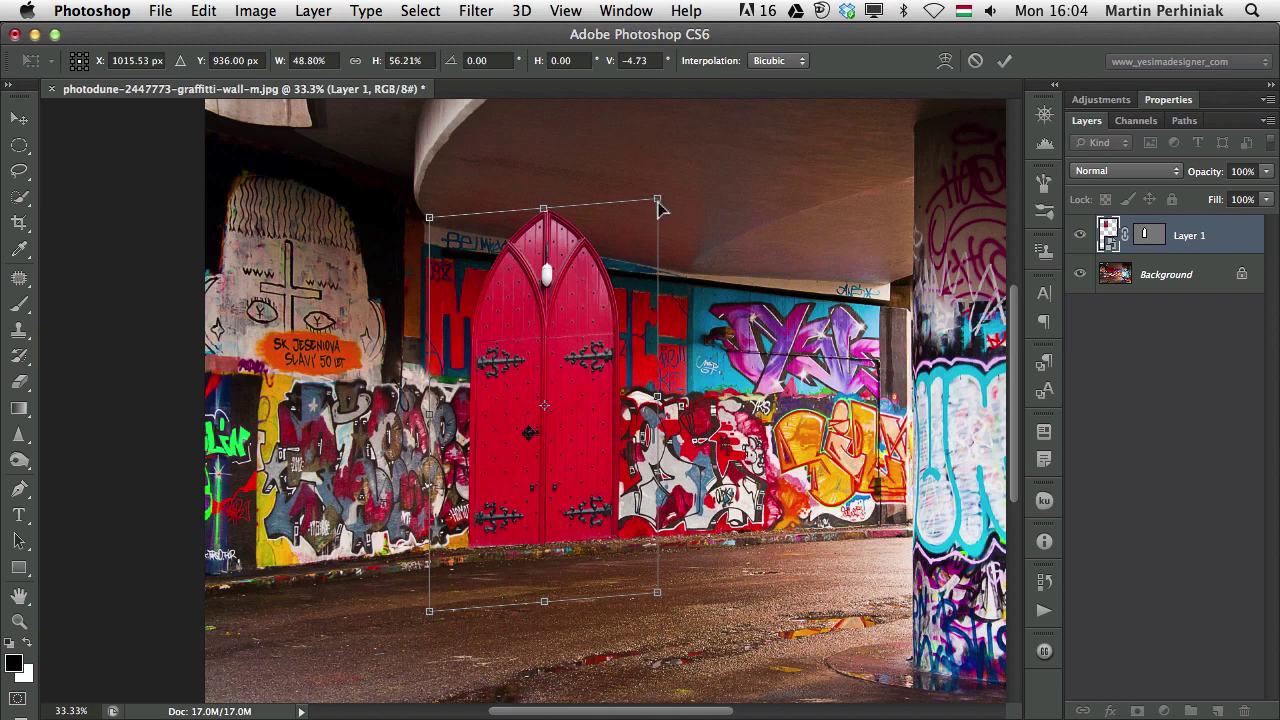
{"action": "left_click_drag", "start_coordinate": [657, 200], "coordinate": [649, 250]}
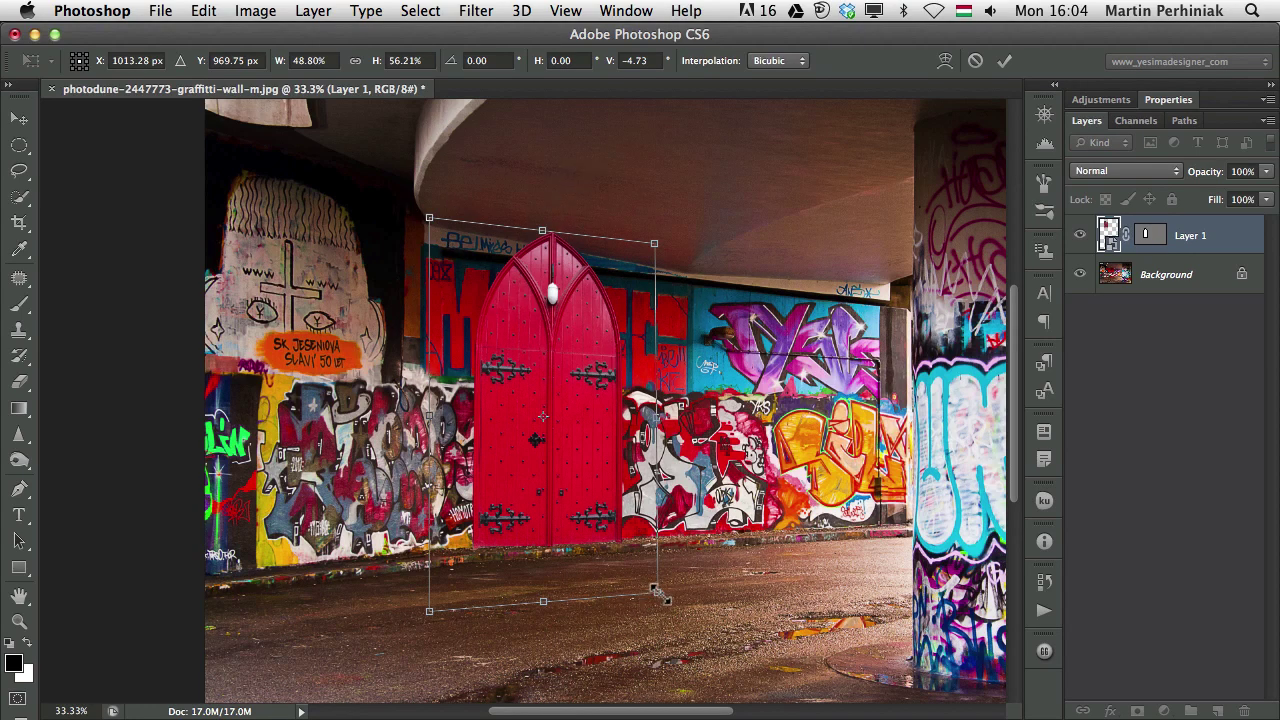
{"action": "left_click_drag", "start_coordinate": [657, 590], "coordinate": [631, 567]}
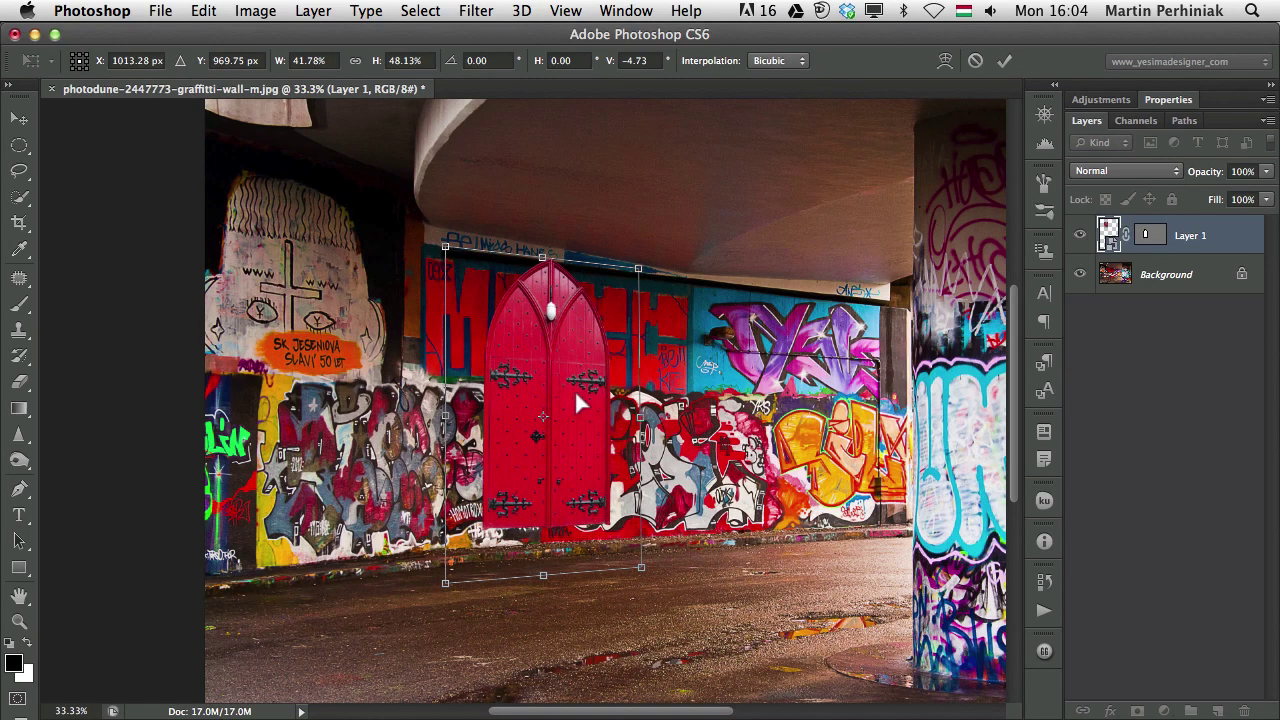
{"action": "left_click_drag", "start_coordinate": [577, 399], "coordinate": [569, 410]}
{"action": "left_click_drag", "start_coordinate": [641, 278], "coordinate": [626, 297]}
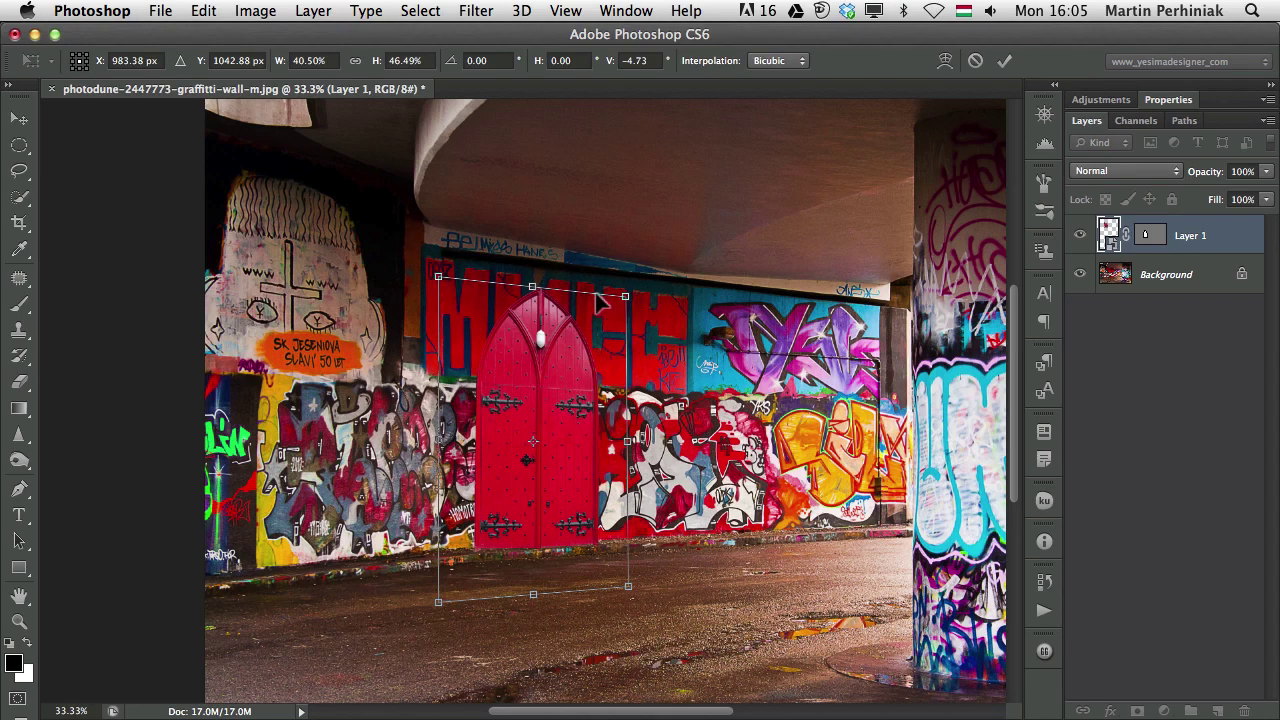
{"action": "key", "text": "super+equal"}
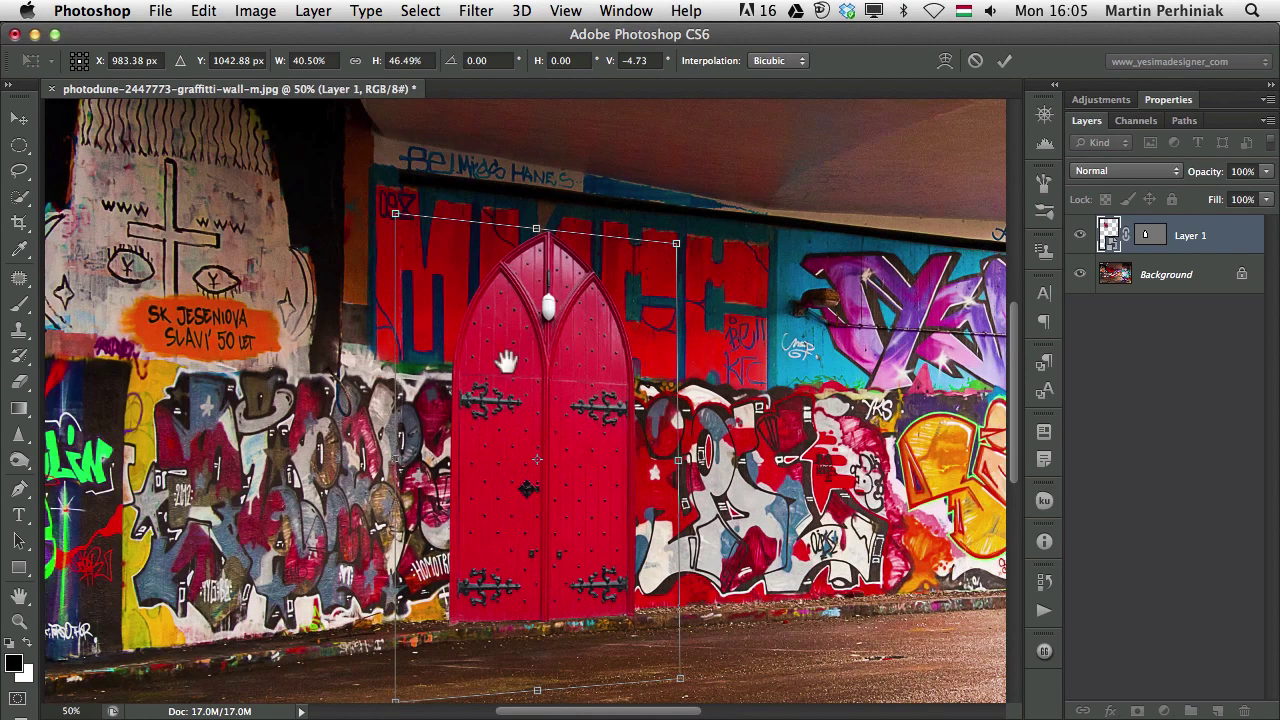
{"action": "scroll", "coordinate": [590, 543], "scroll_direction": "down", "scroll_amount": 3}
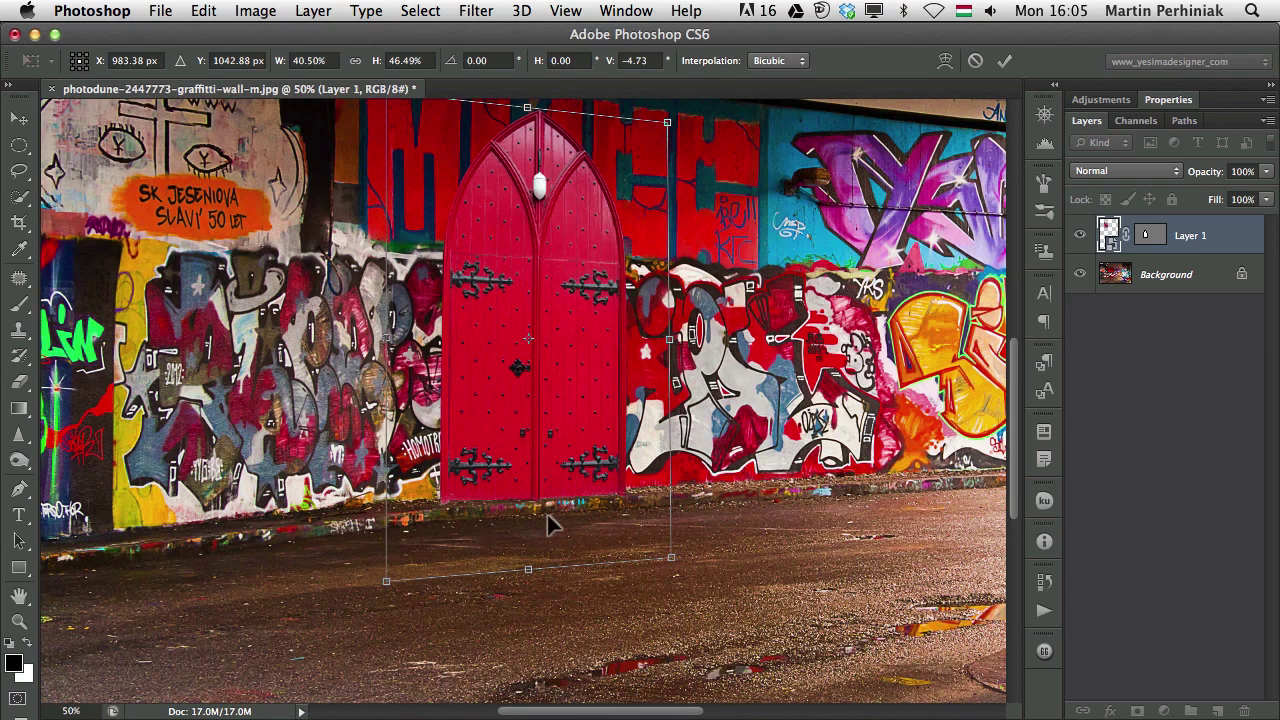
{"action": "key", "text": "Return"}
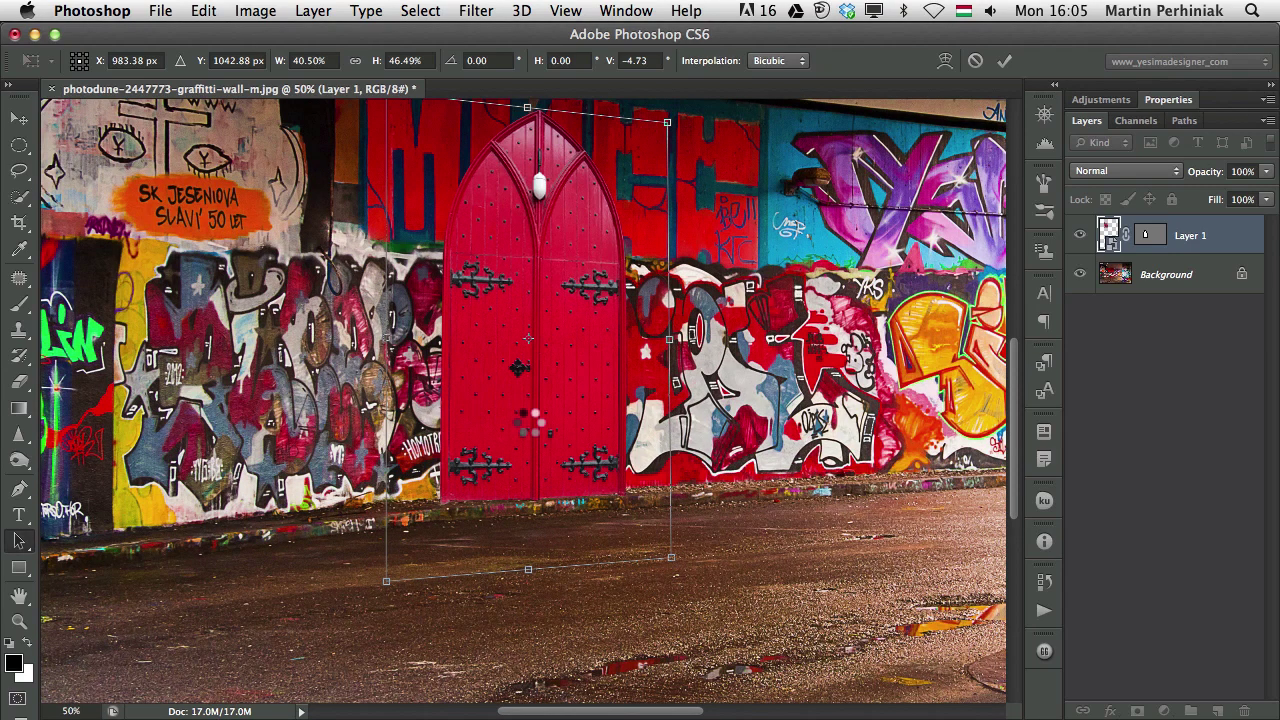
Nudge the door's bottom-right corner up slightly with a new Free Transform and apply it
{"action": "key", "text": "a"}
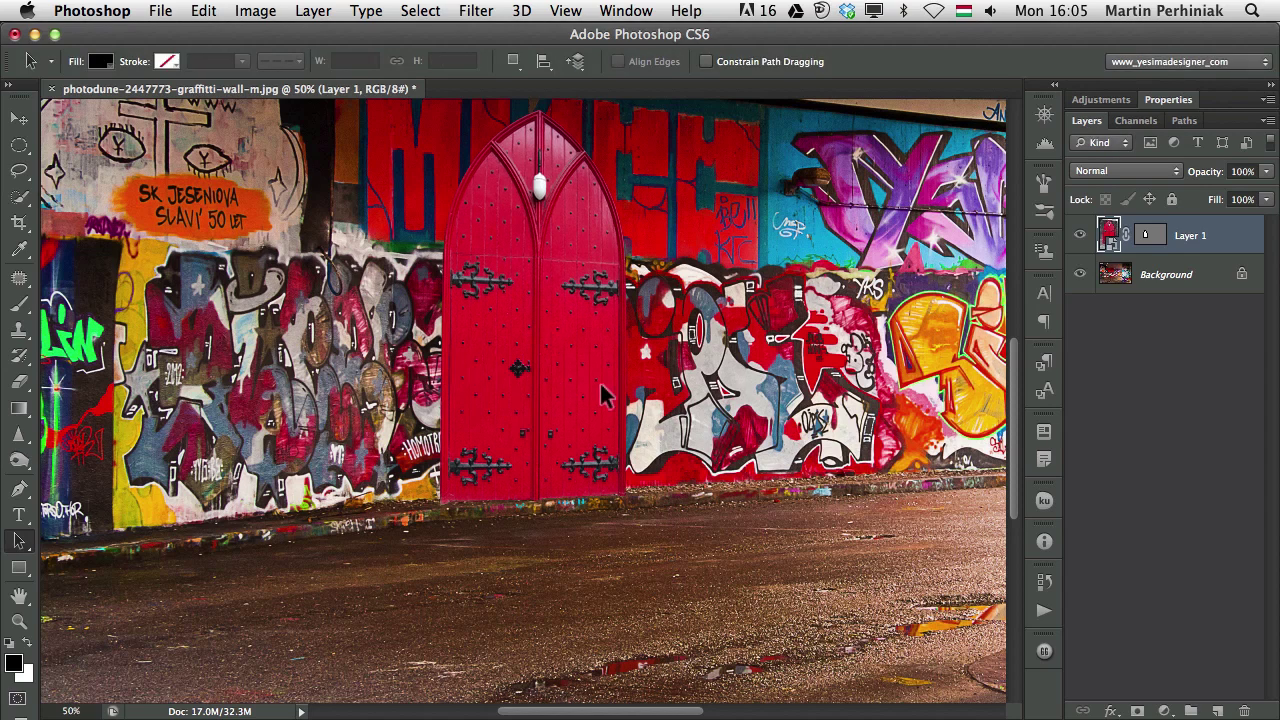
{"action": "left_click_drag", "start_coordinate": [660, 356], "coordinate": [636, 412]}
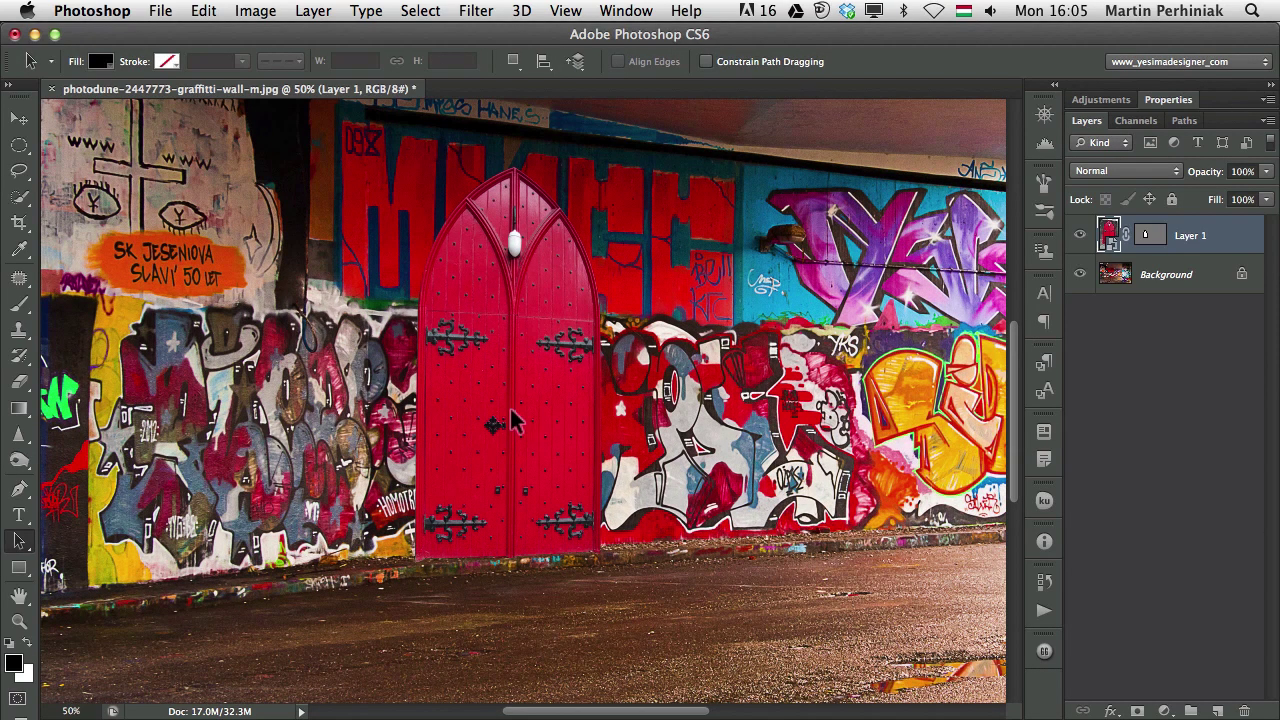
{"action": "key", "text": "ctrl+t"}
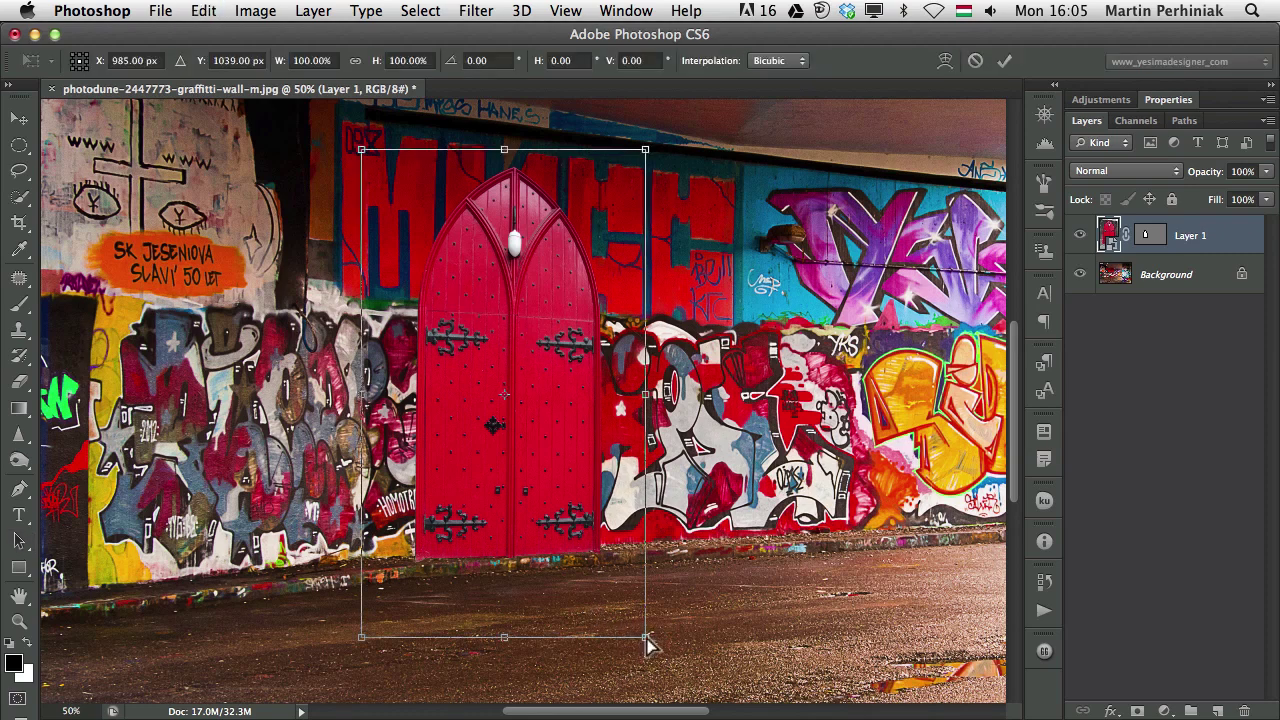
{"action": "left_click_drag", "start_coordinate": [646, 638], "coordinate": [641, 631]}
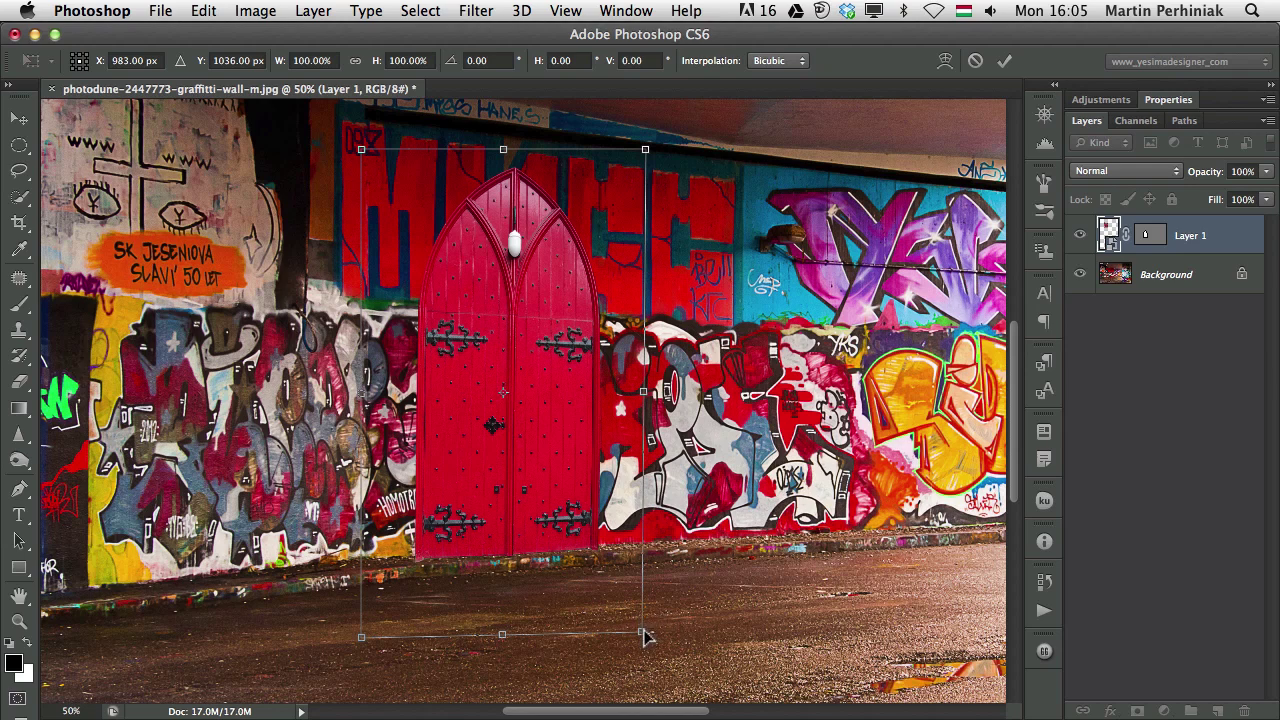
{"action": "left_click_drag", "start_coordinate": [645, 635], "coordinate": [638, 622]}
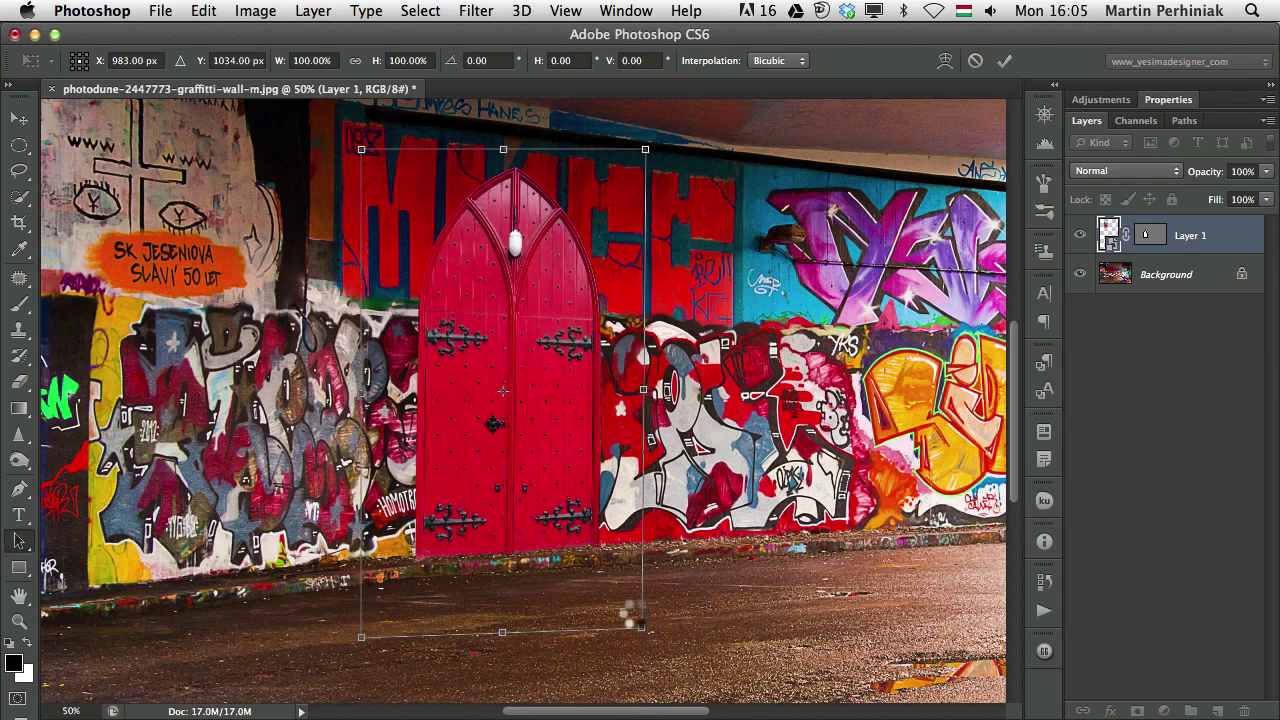
{"action": "key", "text": "Return"}
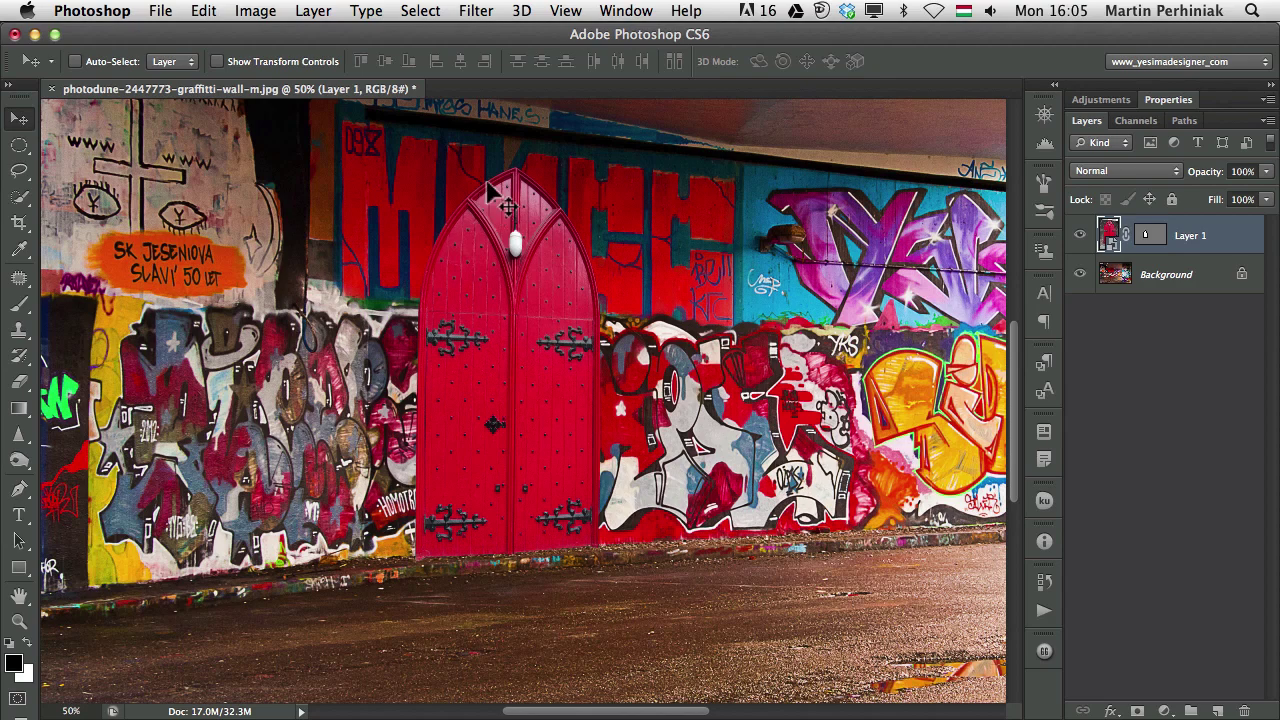
Start a crop with Delete Cropped Pixels off, shrinking the frame and repositioning the photo
{"action": "key", "text": "super+minus"}
{"action": "key", "text": "super+minus"}
{"action": "key", "text": "super+plus"}
{"action": "key", "text": "super+minus"}
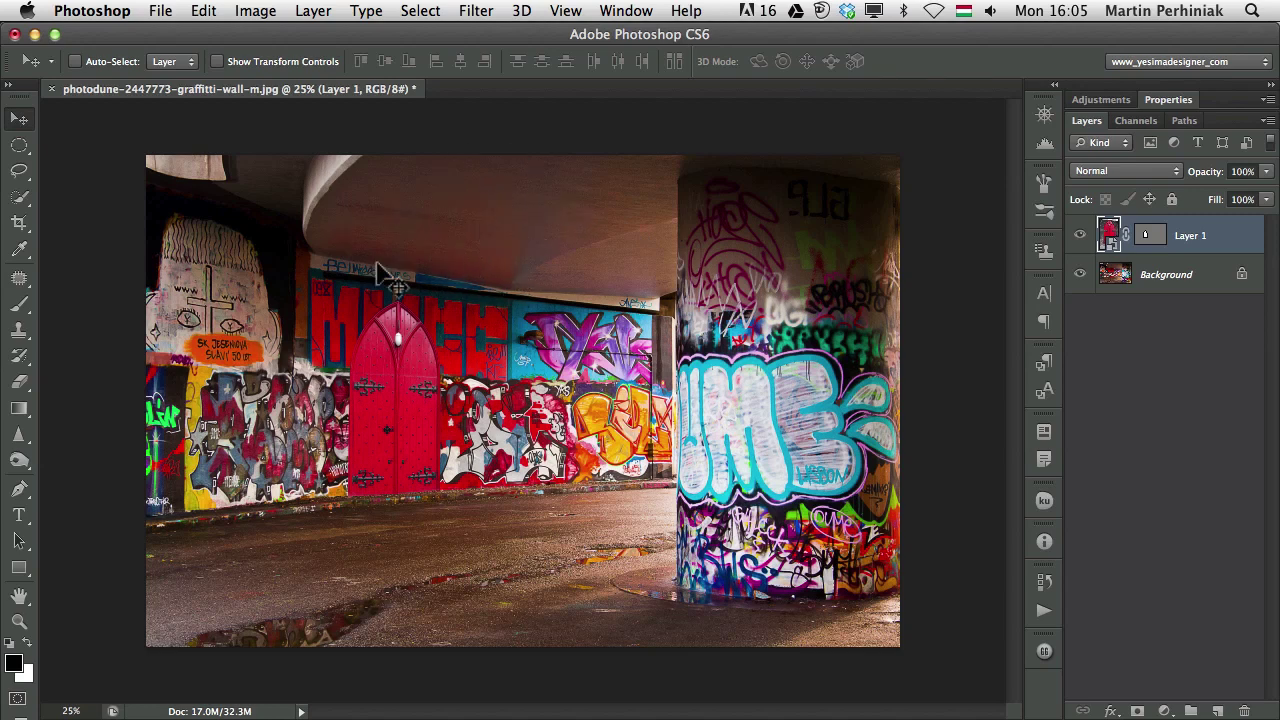
{"action": "key", "text": "c"}
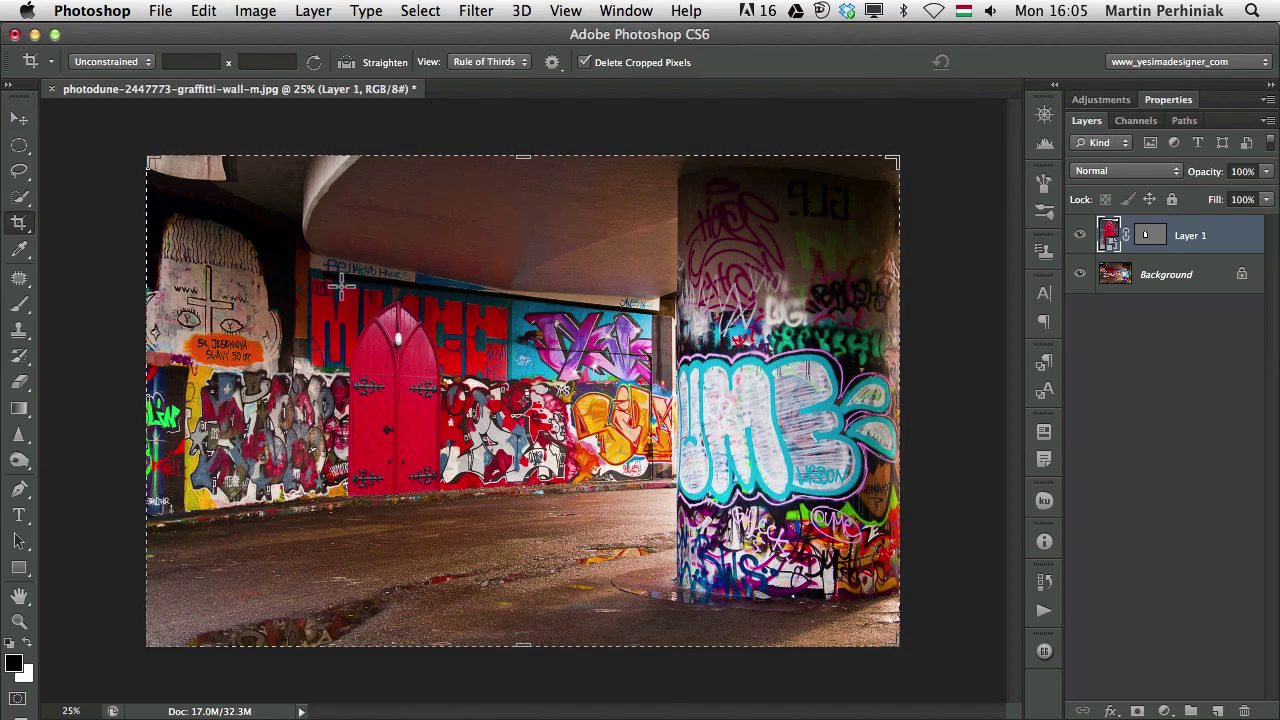
{"action": "left_click", "coordinate": [584, 62]}
{"action": "left_click_drag", "start_coordinate": [893, 161], "coordinate": [880, 205]}
{"action": "left_click_drag", "start_coordinate": [585, 343], "coordinate": [545, 405]}
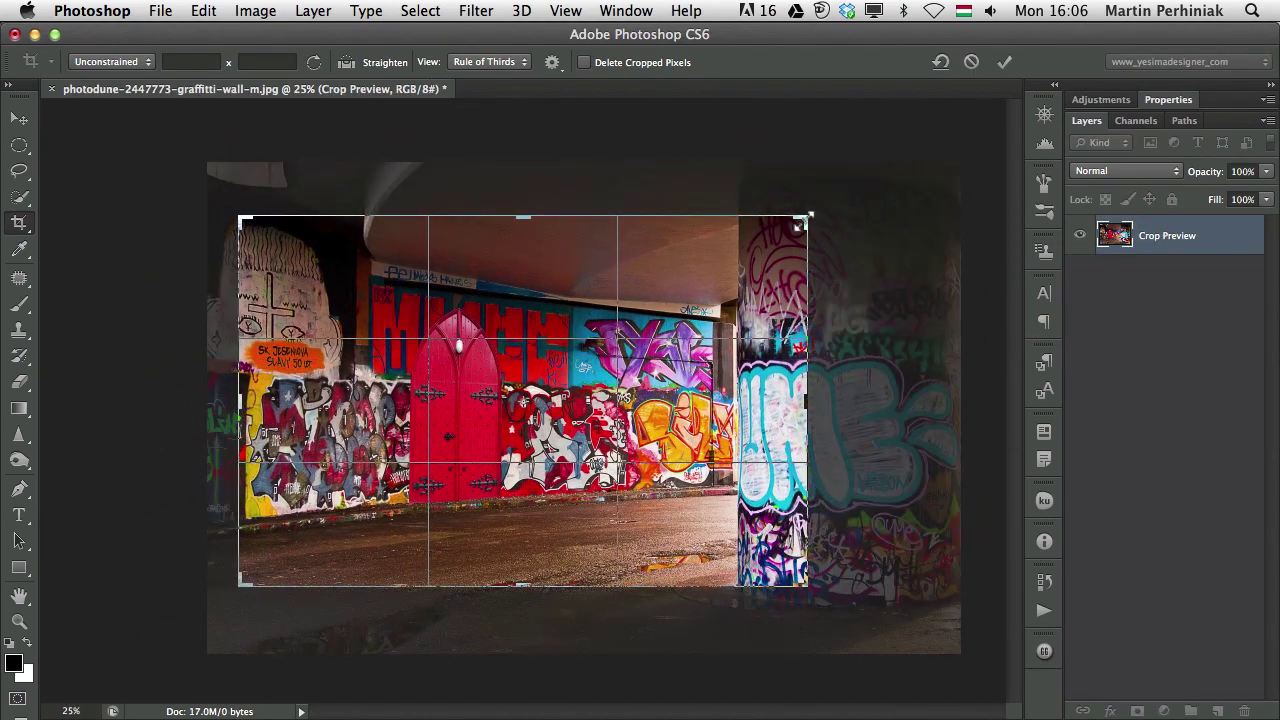
Tighten the crop around the centred door to about 1785 × 1166 px and apply it
{"action": "left_click_drag", "start_coordinate": [806, 218], "coordinate": [771, 241]}
{"action": "left_click_drag", "start_coordinate": [625, 312], "coordinate": [698, 326]}
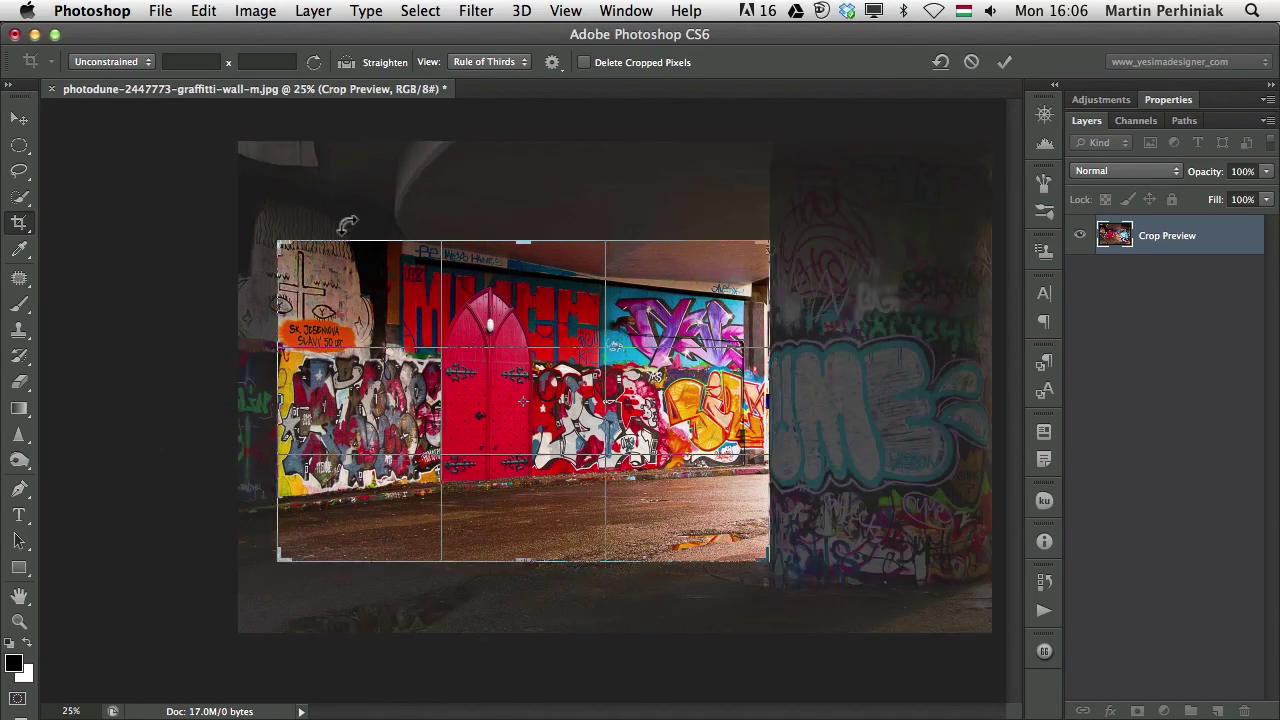
{"action": "left_click_drag", "start_coordinate": [270, 243], "coordinate": [296, 253]}
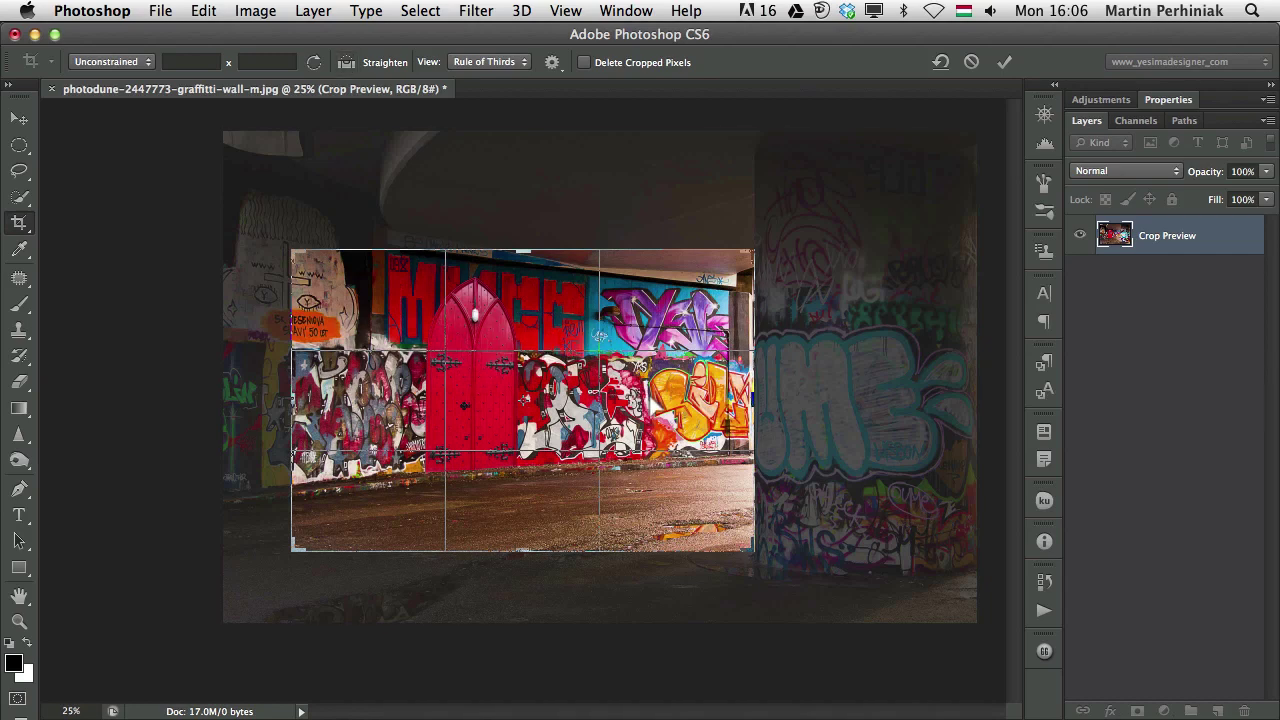
{"action": "left_click_drag", "start_coordinate": [644, 402], "coordinate": [656, 413]}
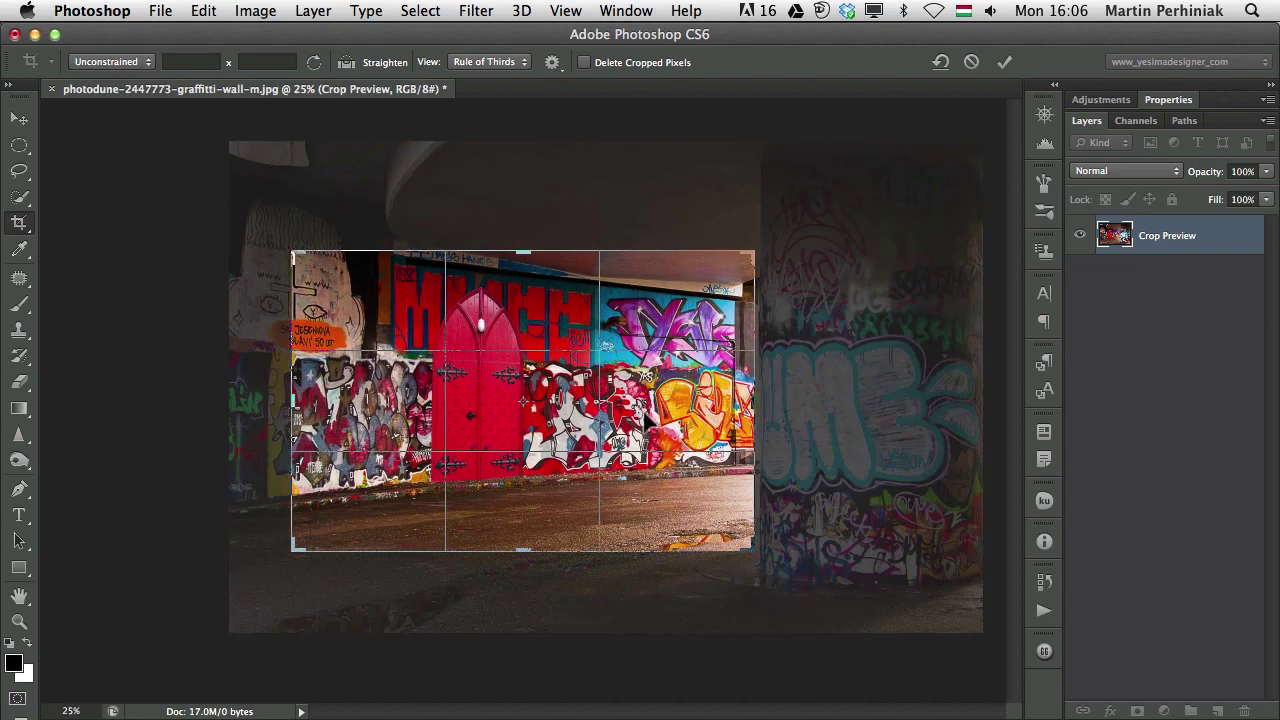
{"action": "left_click_drag", "start_coordinate": [758, 247], "coordinate": [749, 254]}
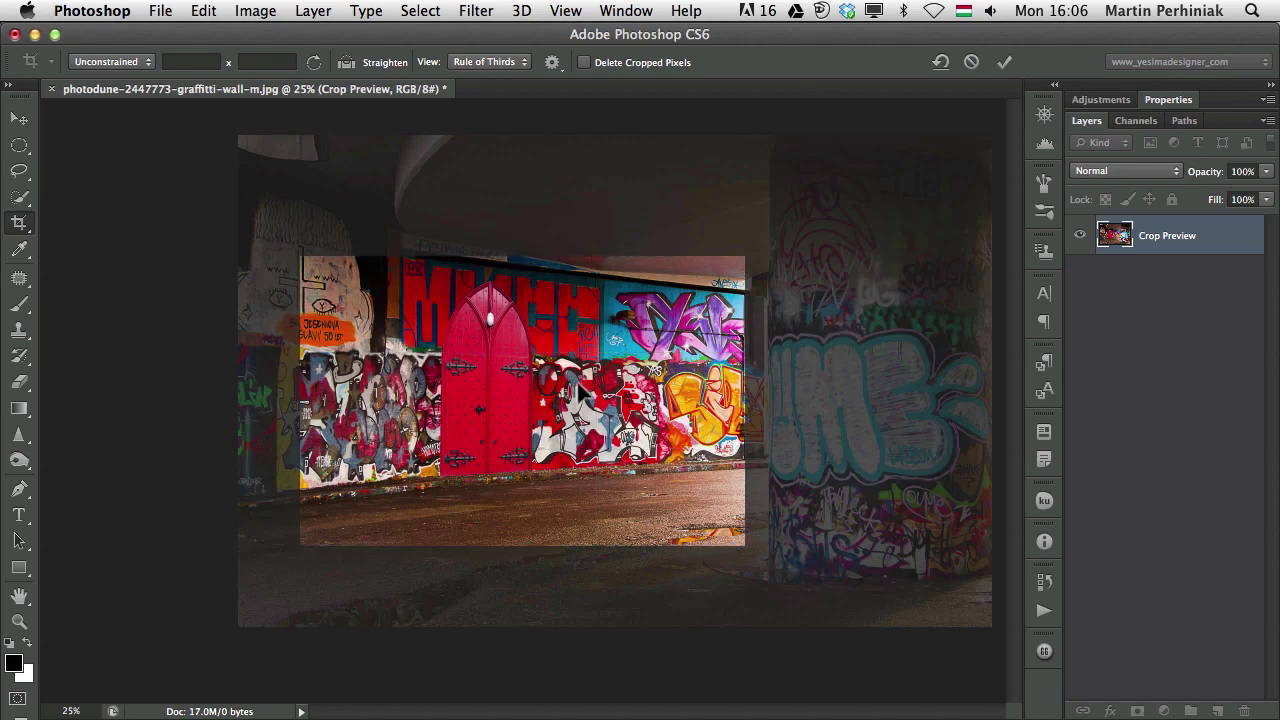
{"action": "key", "text": "Return"}
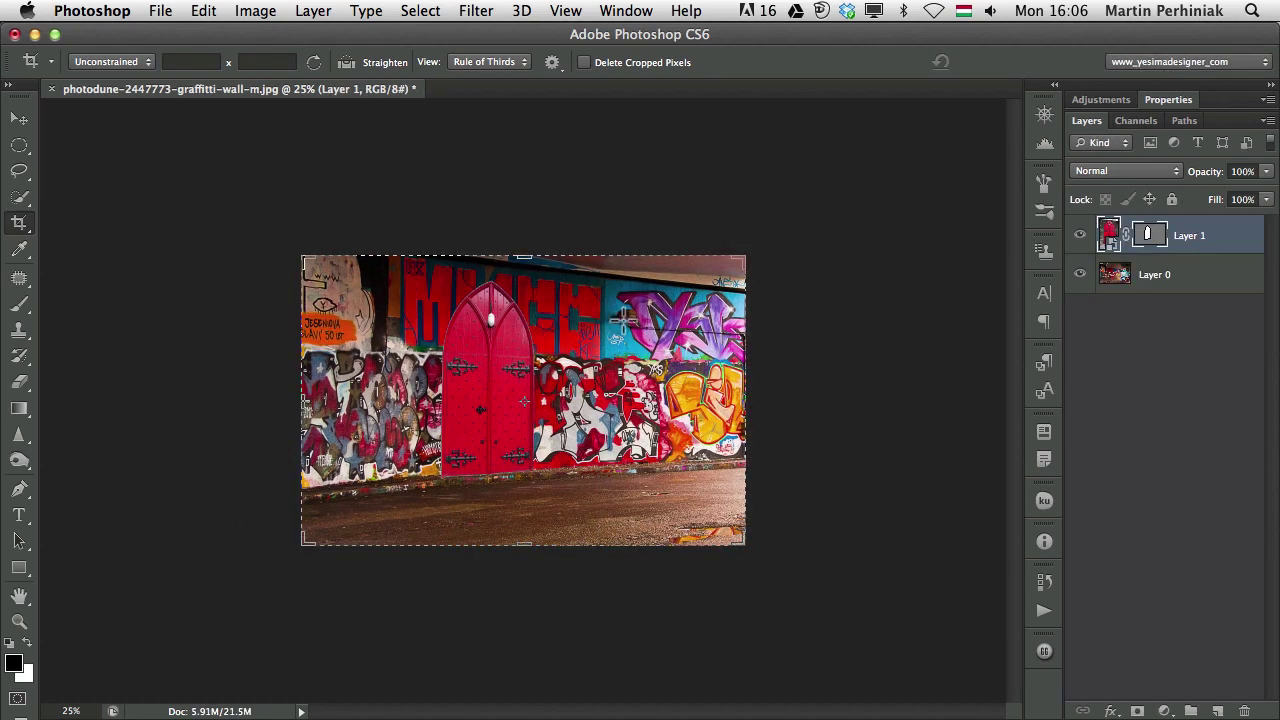
Undo an oversized recrop and recrop tighter around the red door and wall
{"action": "key", "text": "super+plus"}
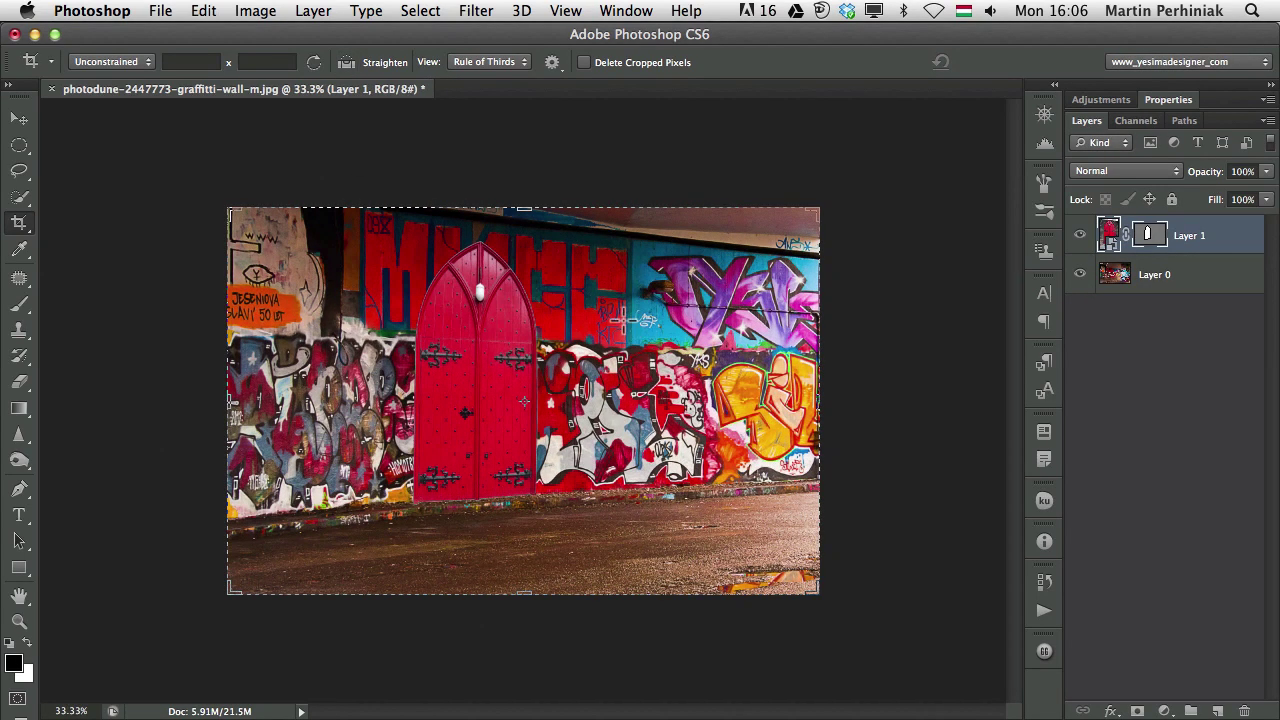
{"action": "key", "text": "super+plus"}
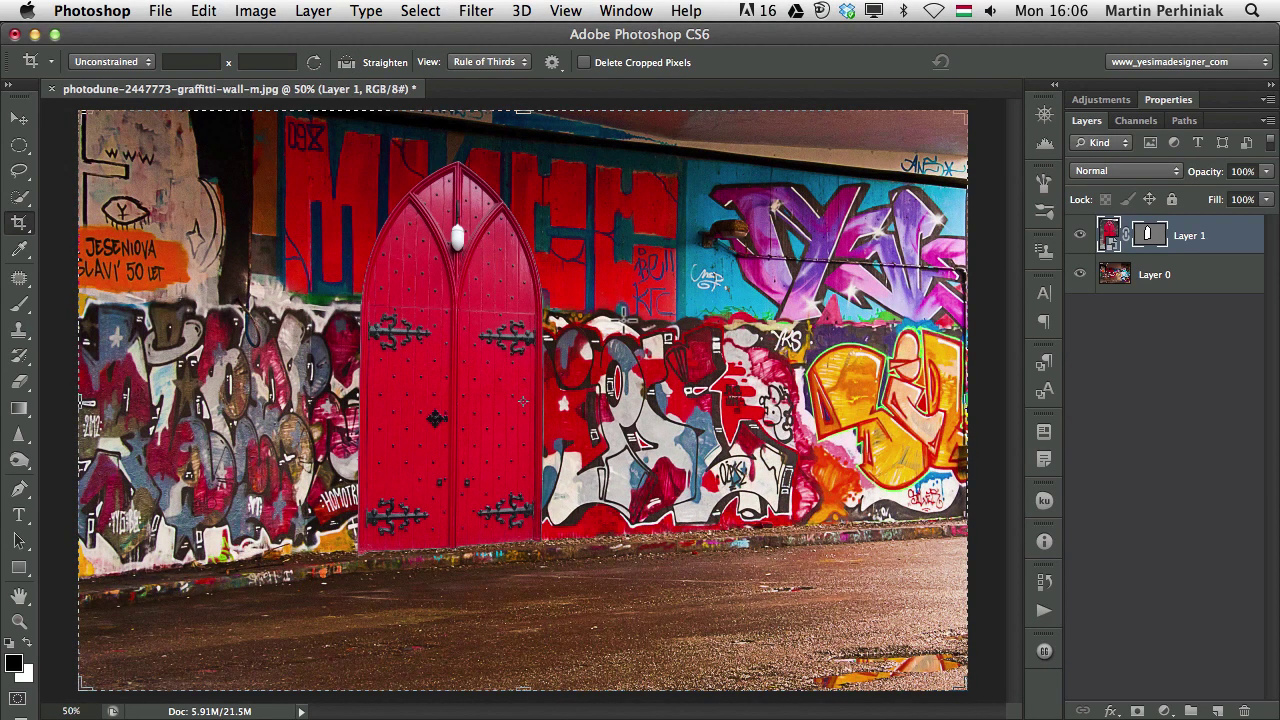
{"action": "key", "text": "super+minus"}
{"action": "key", "text": "super+minus"}
{"action": "key", "text": "super+minus"}
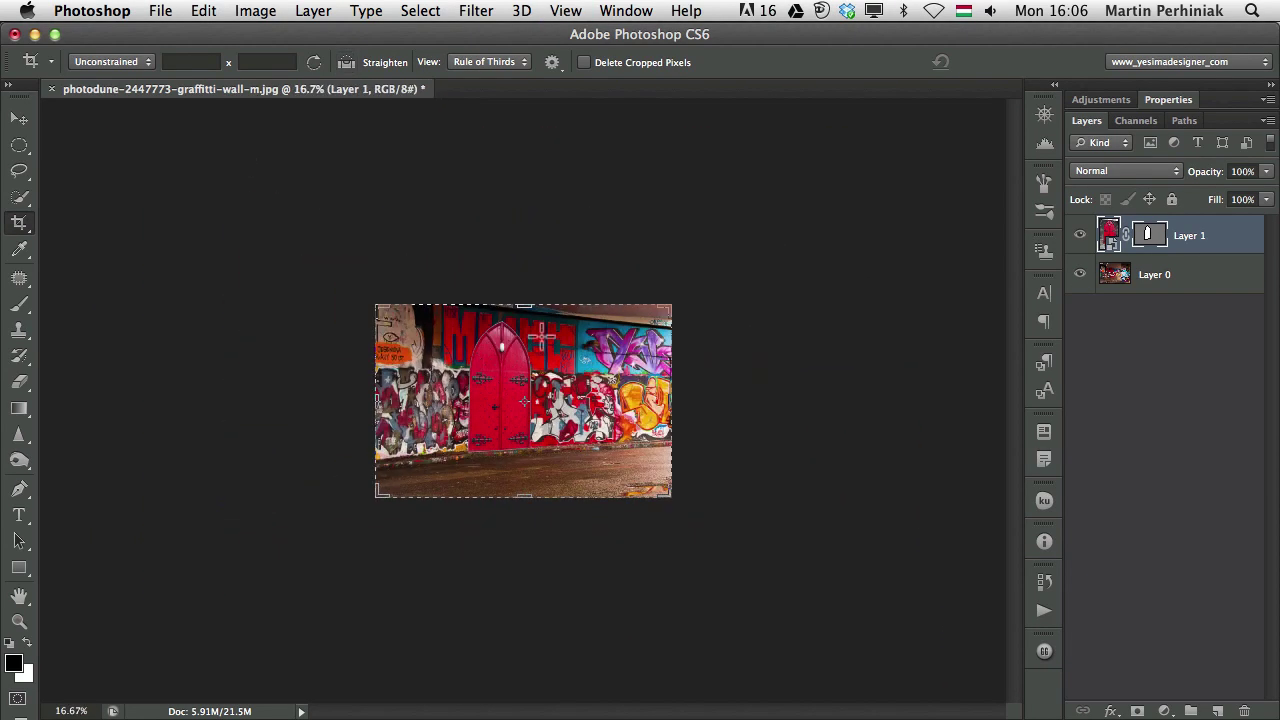
{"action": "left_click_drag", "start_coordinate": [369, 300], "coordinate": [352, 287]}
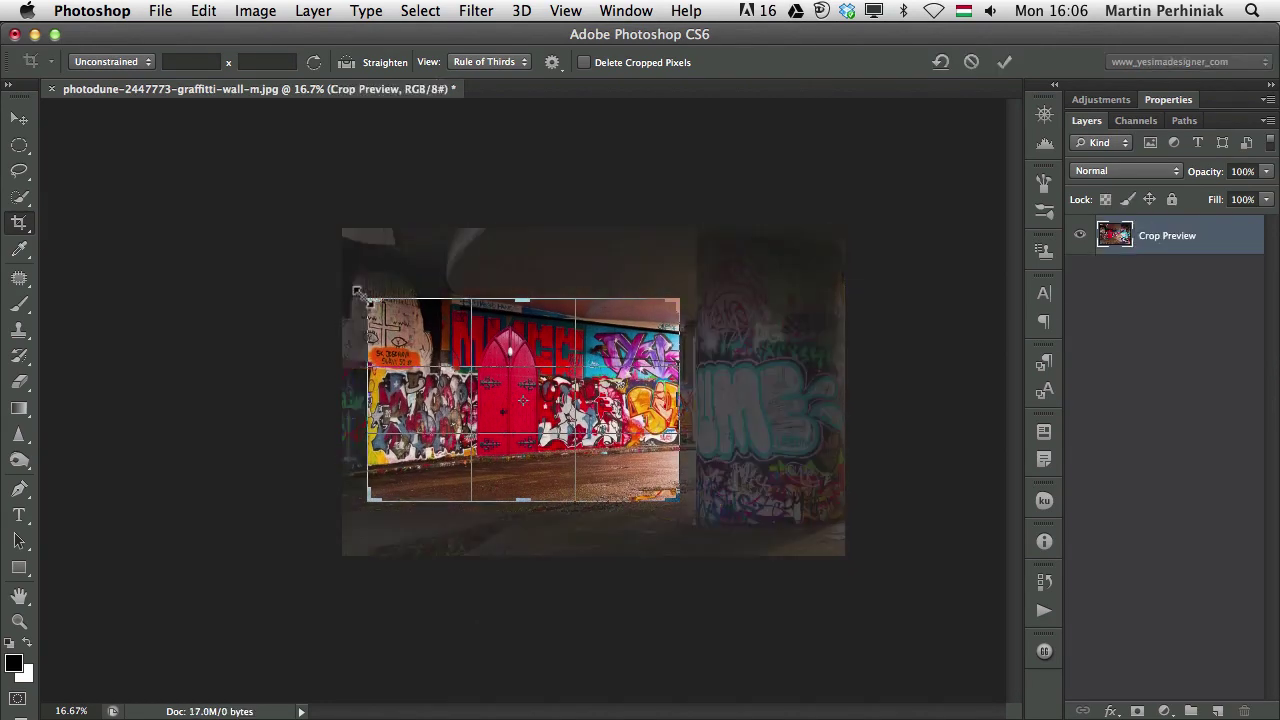
{"action": "key", "text": "Return"}
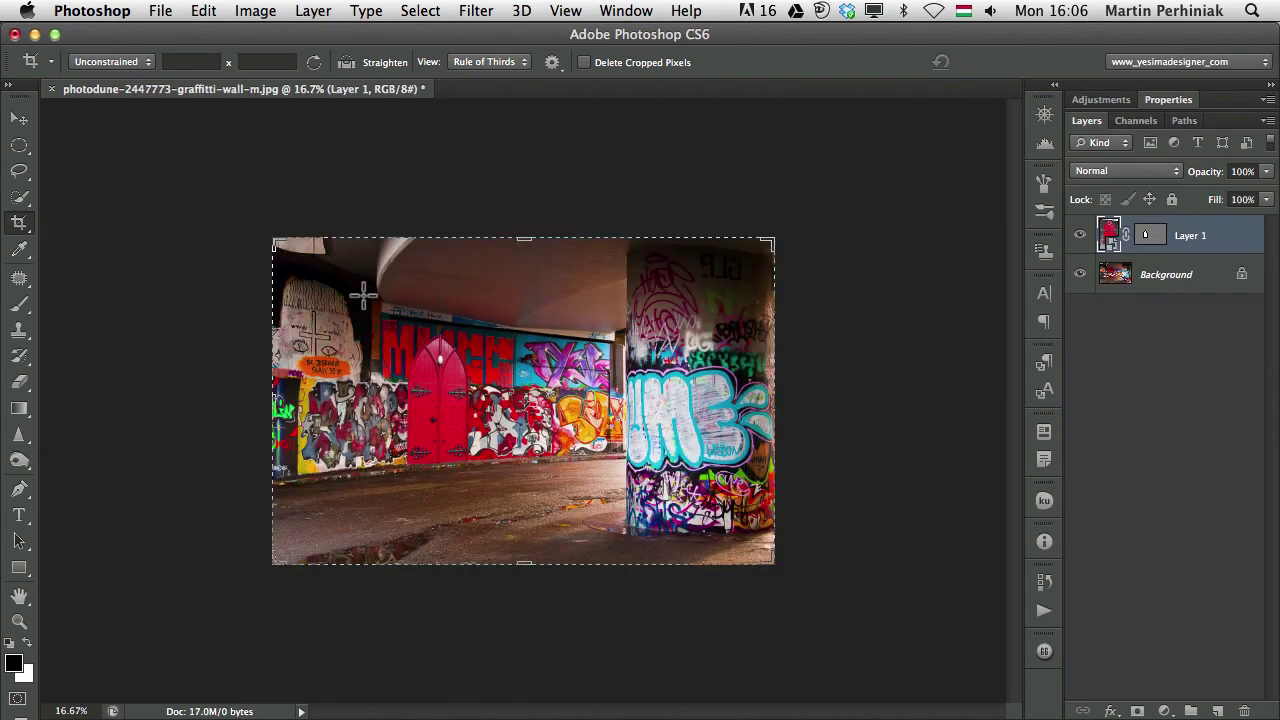
{"action": "key", "text": "super+z"}
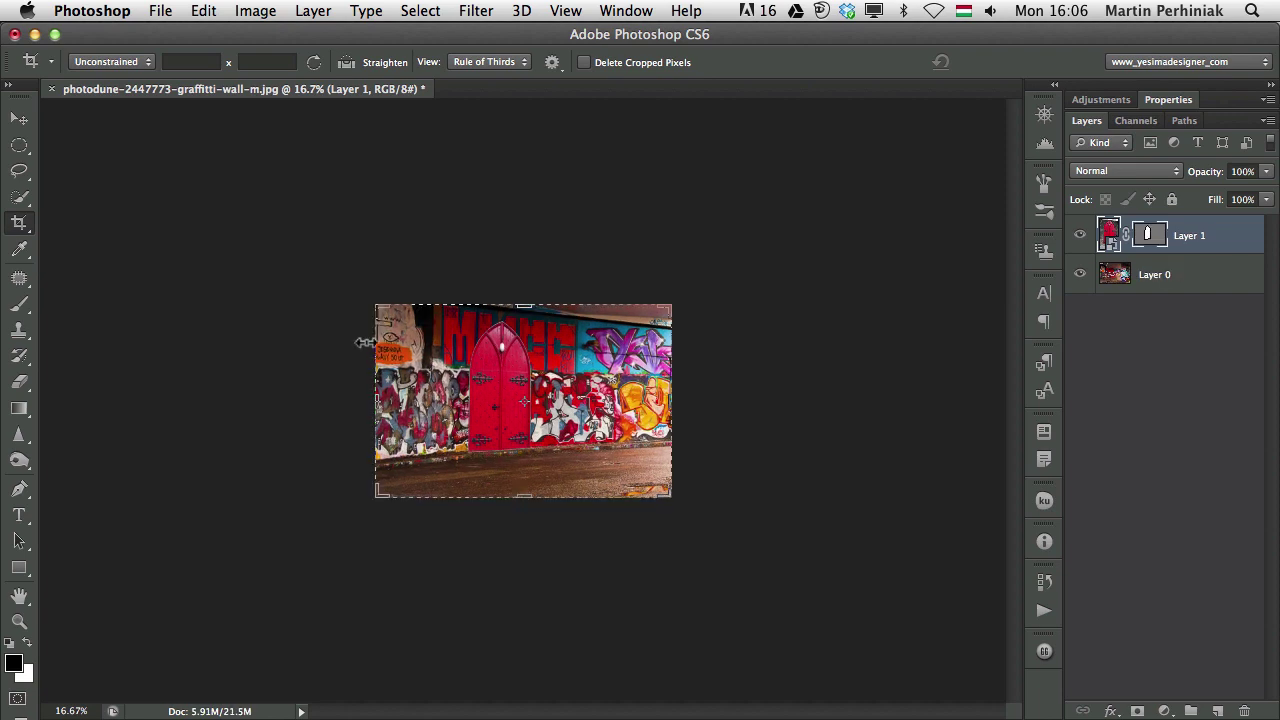
{"action": "mouse_move", "coordinate": [372, 300]}
{"action": "left_mouse_down"}
{"action": "mouse_move", "coordinate": [388, 292]}
{"action": "mouse_move", "coordinate": [392, 318]}
{"action": "mouse_move", "coordinate": [386, 303]}
{"action": "left_mouse_up"}
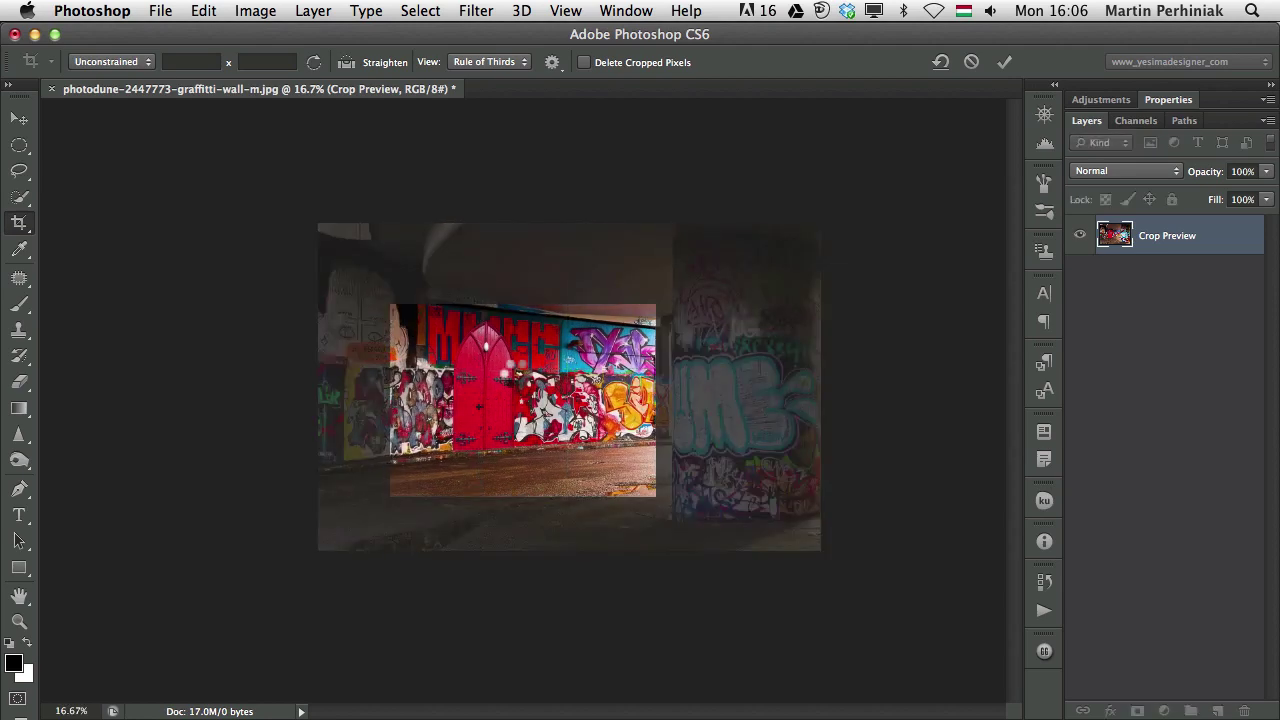
{"action": "key", "text": "Return"}
{"action": "key", "text": "super+equal"}
{"action": "key", "text": "super+equal"}
{"action": "key", "text": "super+equal"}
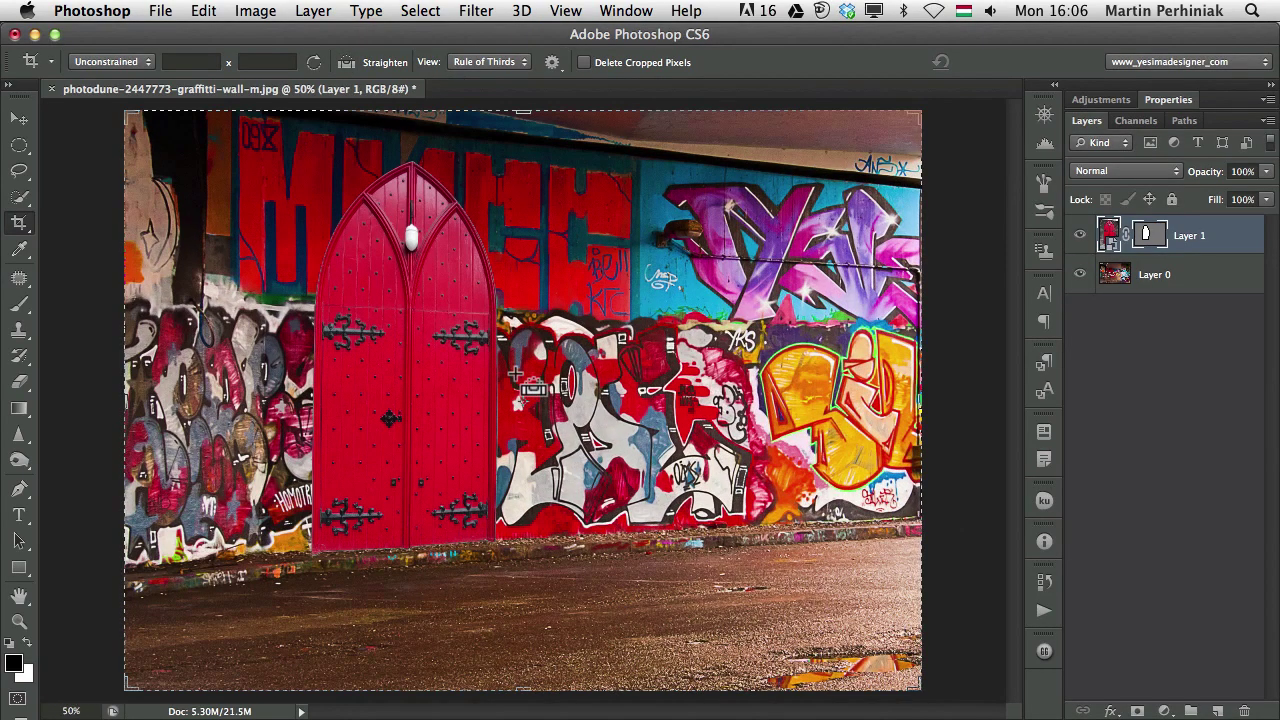
{"action": "key", "text": "v"}
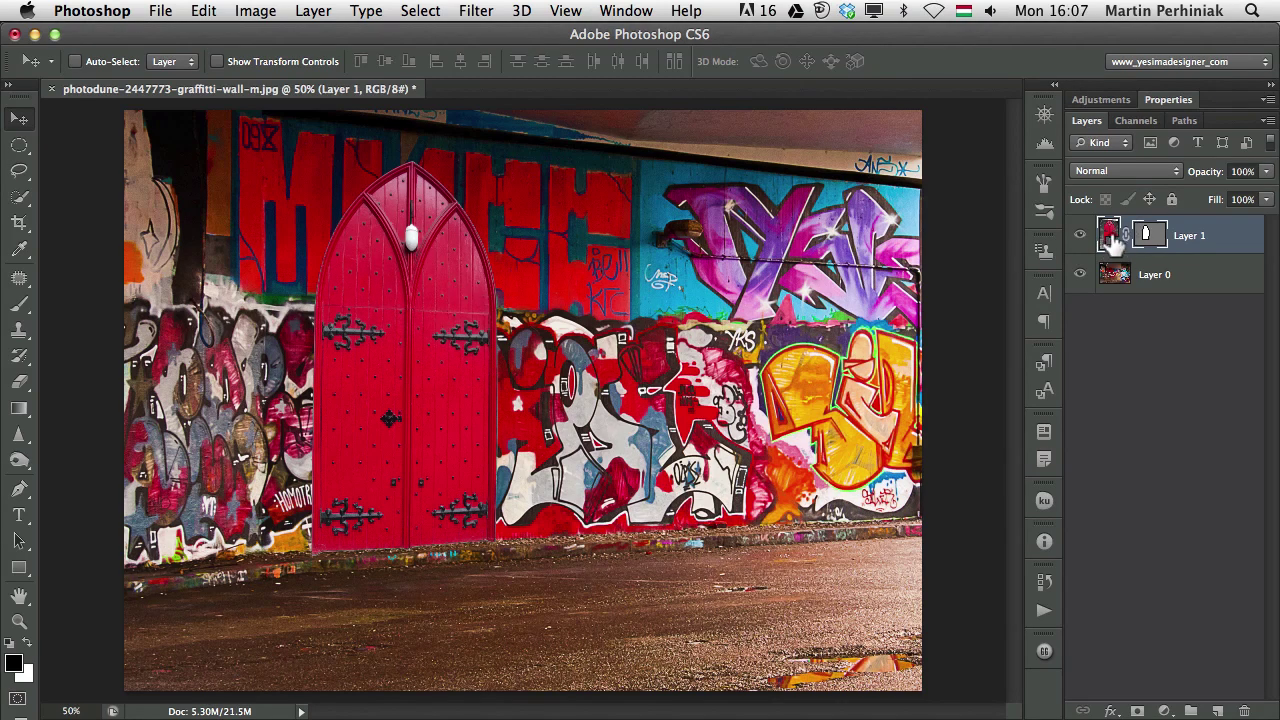
Load the door mask as a selection and add a new Layer 2 beneath Layer 1
{"action": "left_click", "coordinate": [1112, 236], "text": "super"}
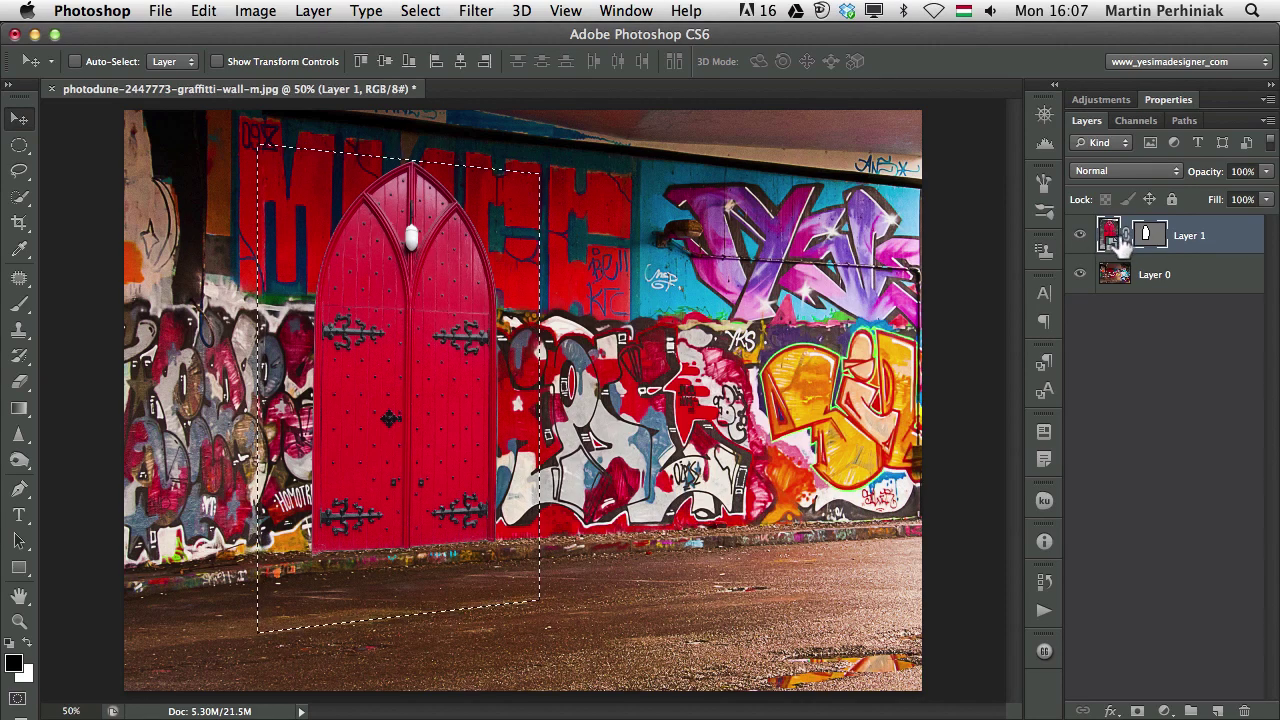
{"action": "key", "text": "super+d"}
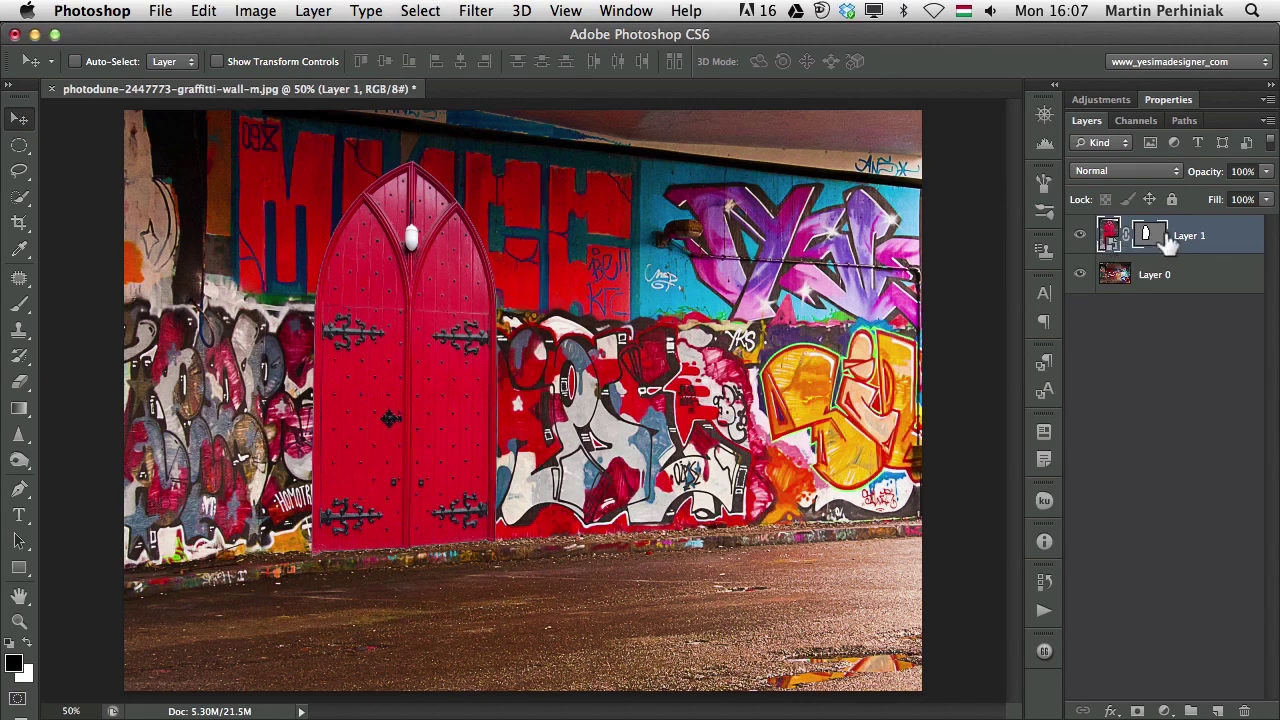
{"action": "left_click_drag", "start_coordinate": [1162, 240], "coordinate": [1143, 243]}
{"action": "left_click", "coordinate": [1146, 232], "text": "super"}
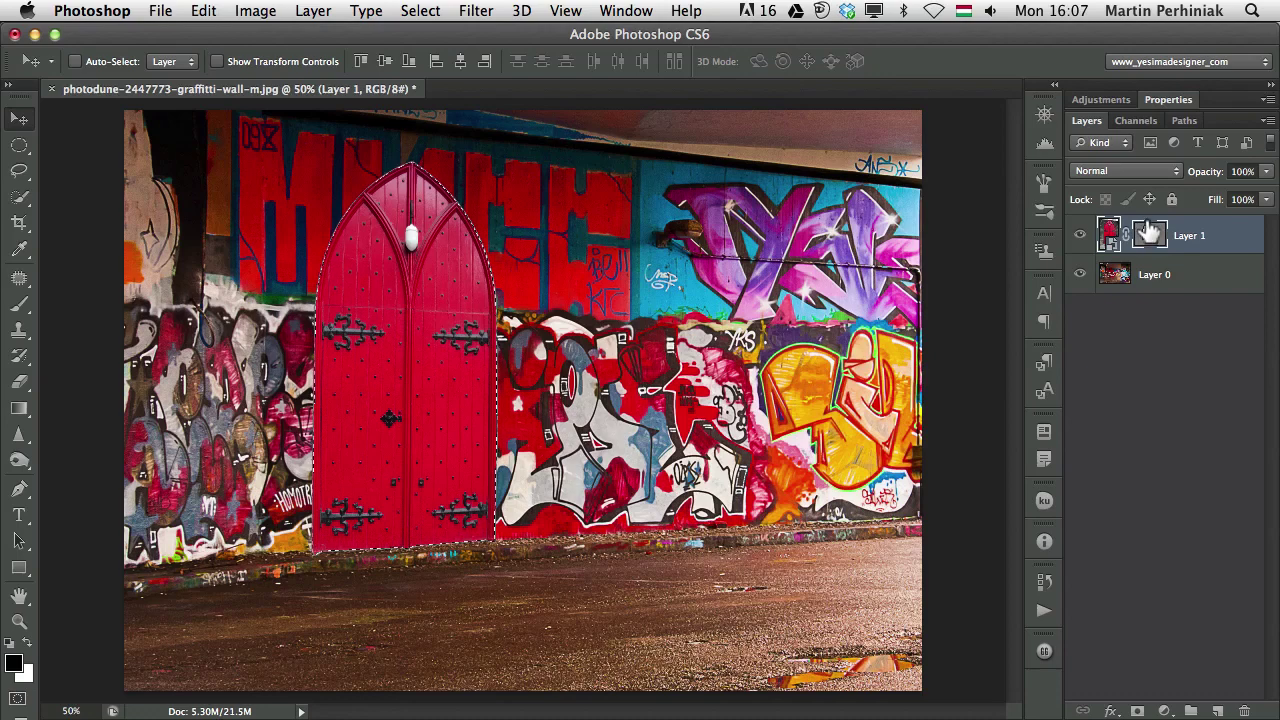
{"action": "left_click", "coordinate": [1217, 711]}
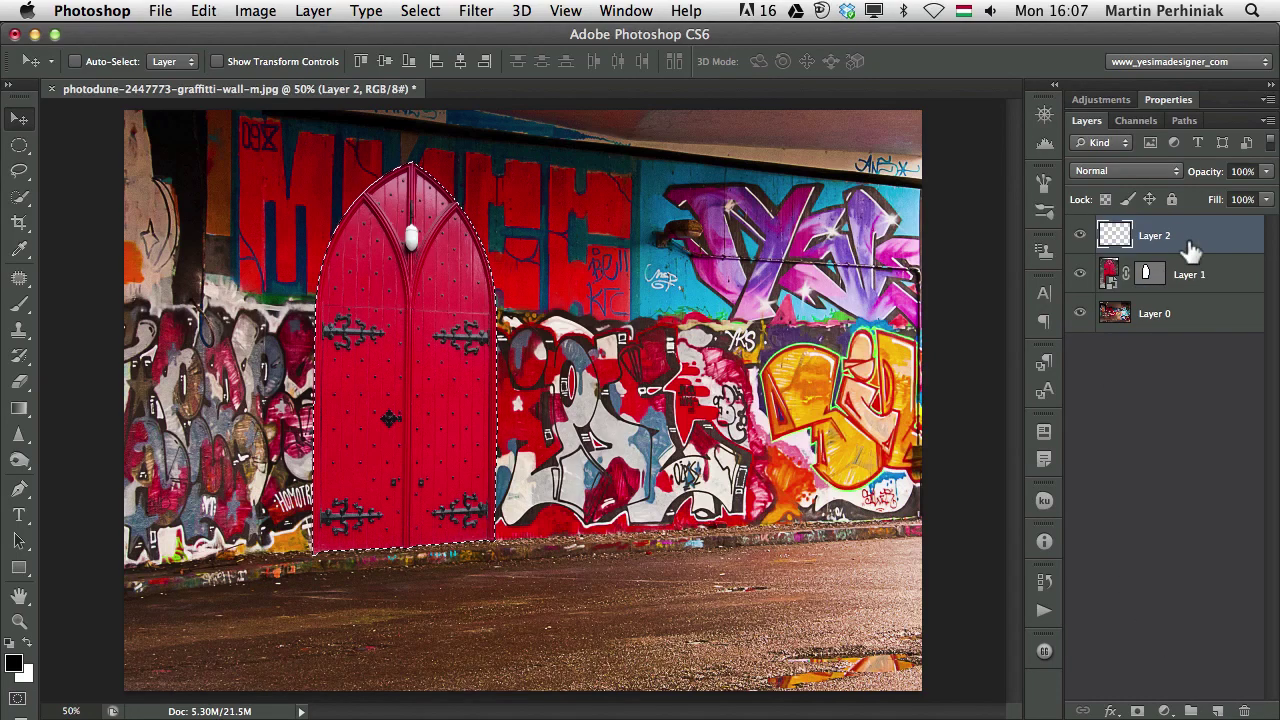
{"action": "left_click_drag", "start_coordinate": [1190, 262], "coordinate": [1174, 297]}
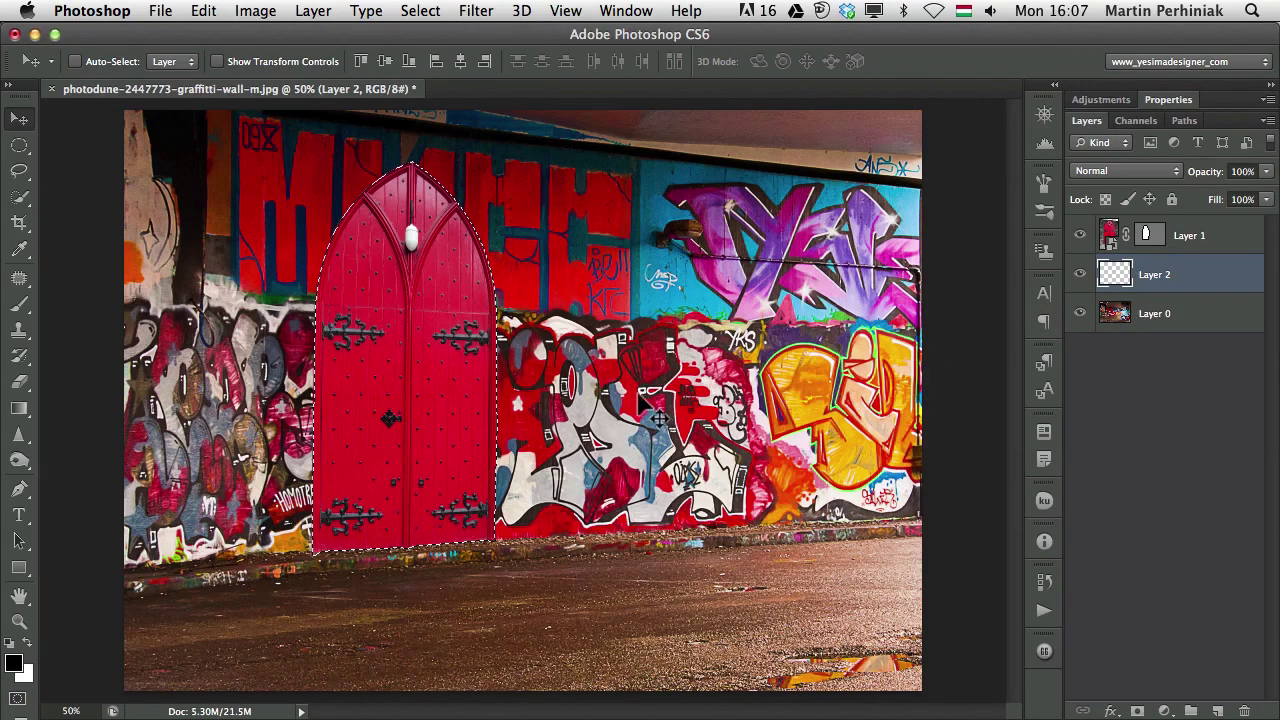
Sample the door's red with the Brush and fill the door-shaped selection
{"action": "key", "text": "b"}
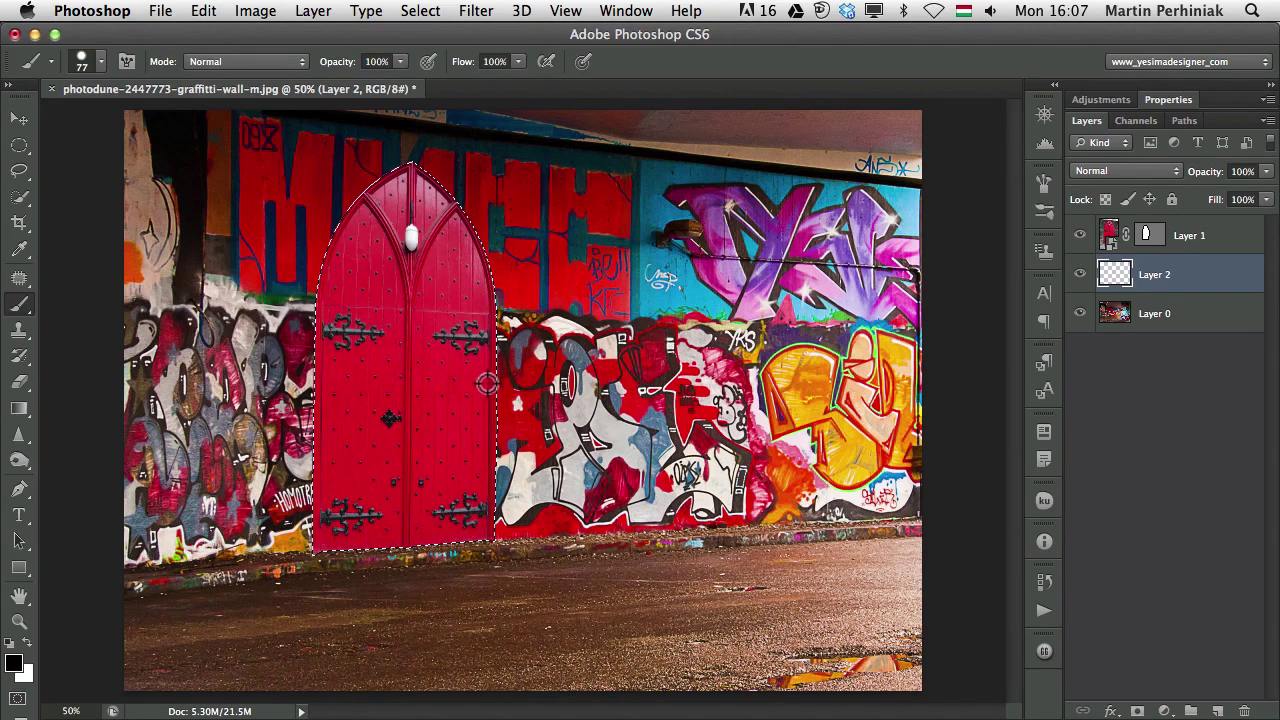
{"action": "left_click", "coordinate": [477, 368], "text": "alt"}
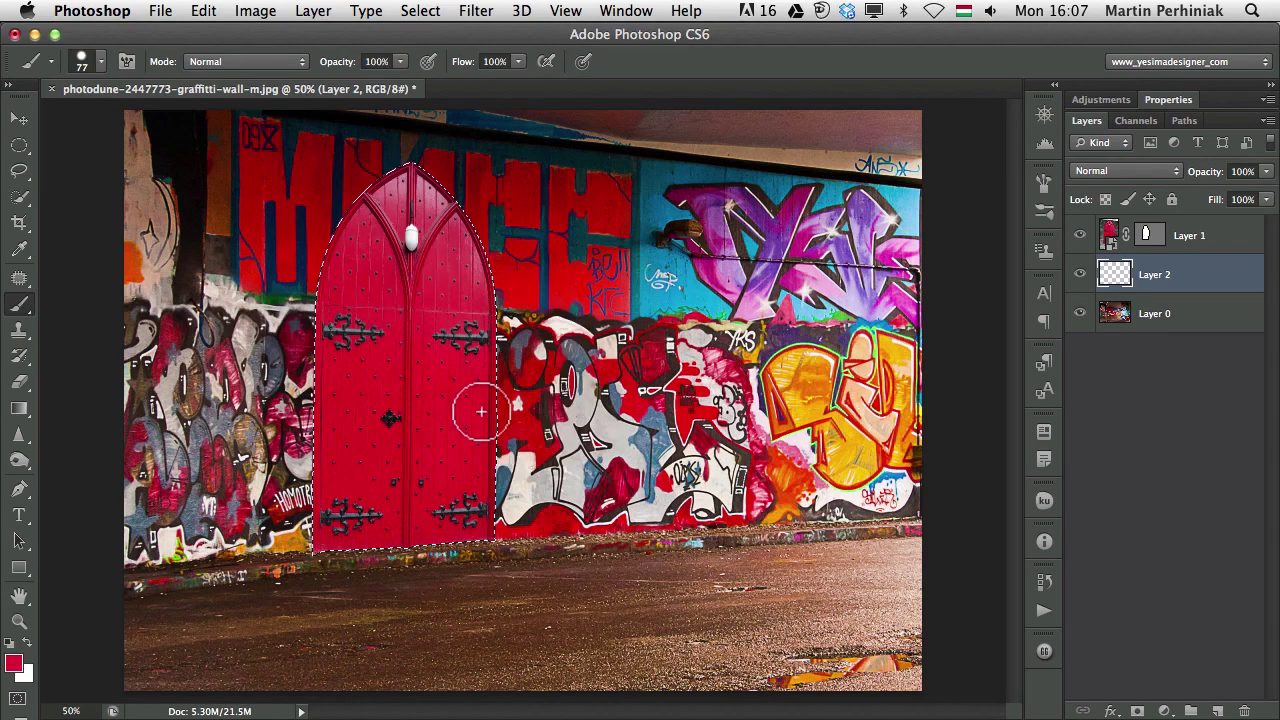
{"action": "key", "text": "alt+BackSpace"}
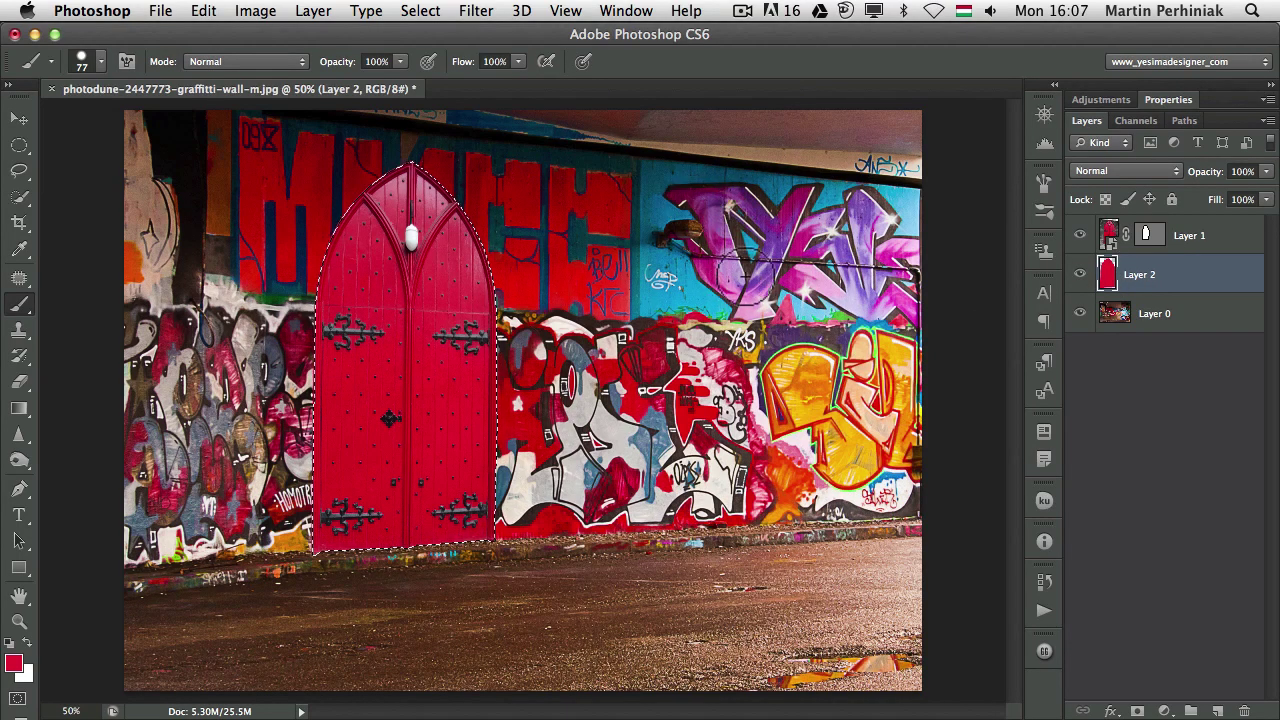
Duplicate Layer 2 into offset copies and merge them into Layer 2 copy 9
{"action": "key", "text": "ctrl+d"}
{"action": "key", "text": "v"}
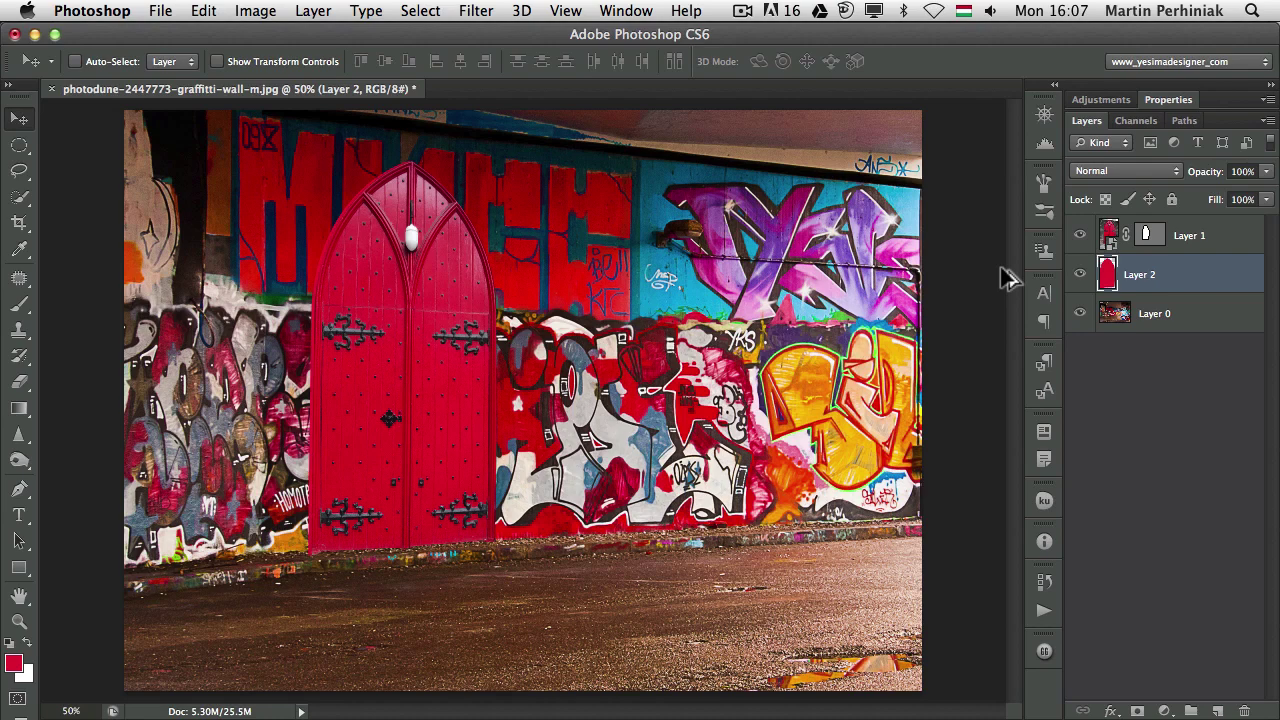
{"action": "key", "text": "super+j"}
{"action": "key", "text": "super+j"}
{"action": "key", "text": "super+j"}
{"action": "key", "text": "super+j"}
{"action": "key", "text": "super+j"}
{"action": "key", "text": "super+j"}
{"action": "key", "text": "super+j"}
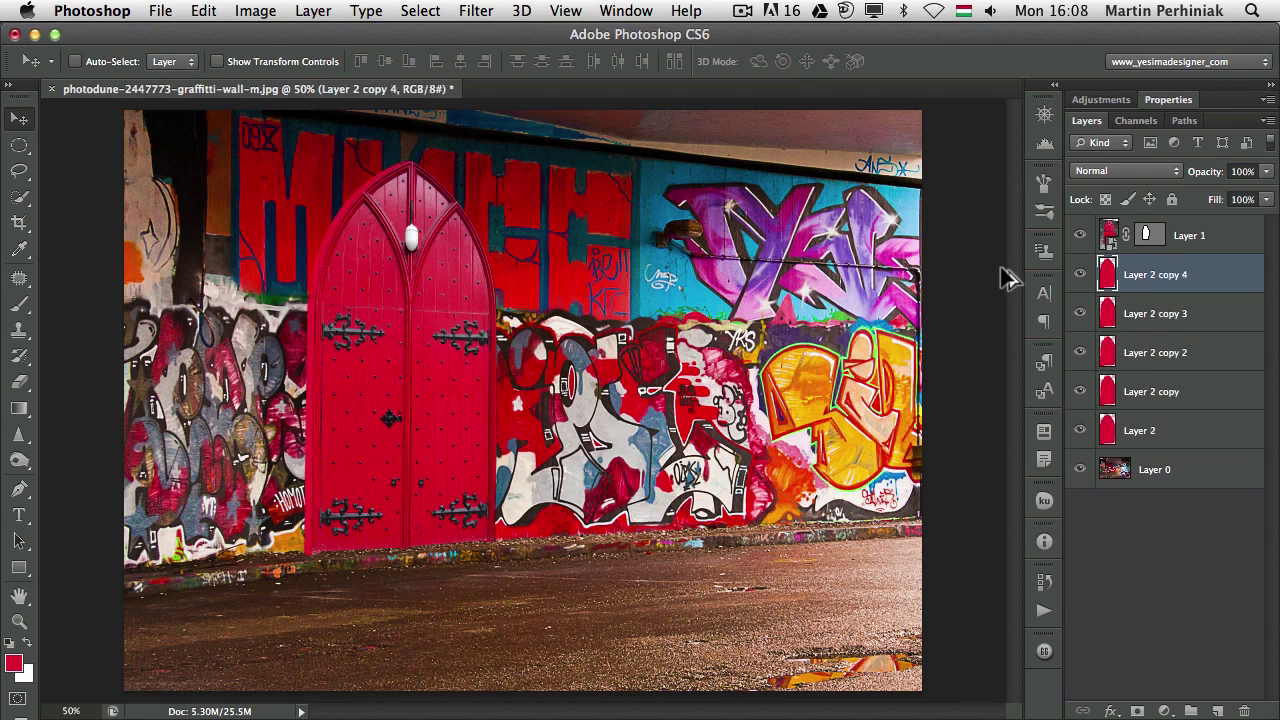
{"action": "key", "text": "super+j"}
{"action": "key", "text": "super+j"}
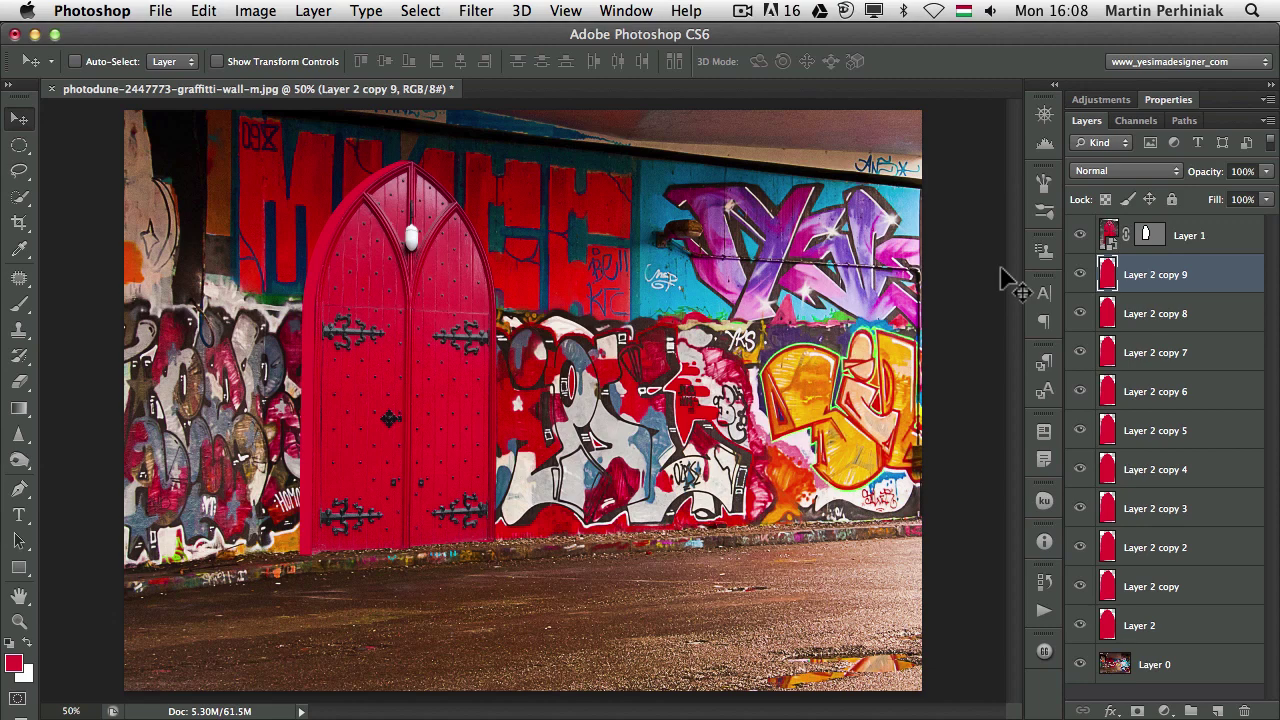
{"action": "left_click", "coordinate": [1178, 625], "text": "shift"}
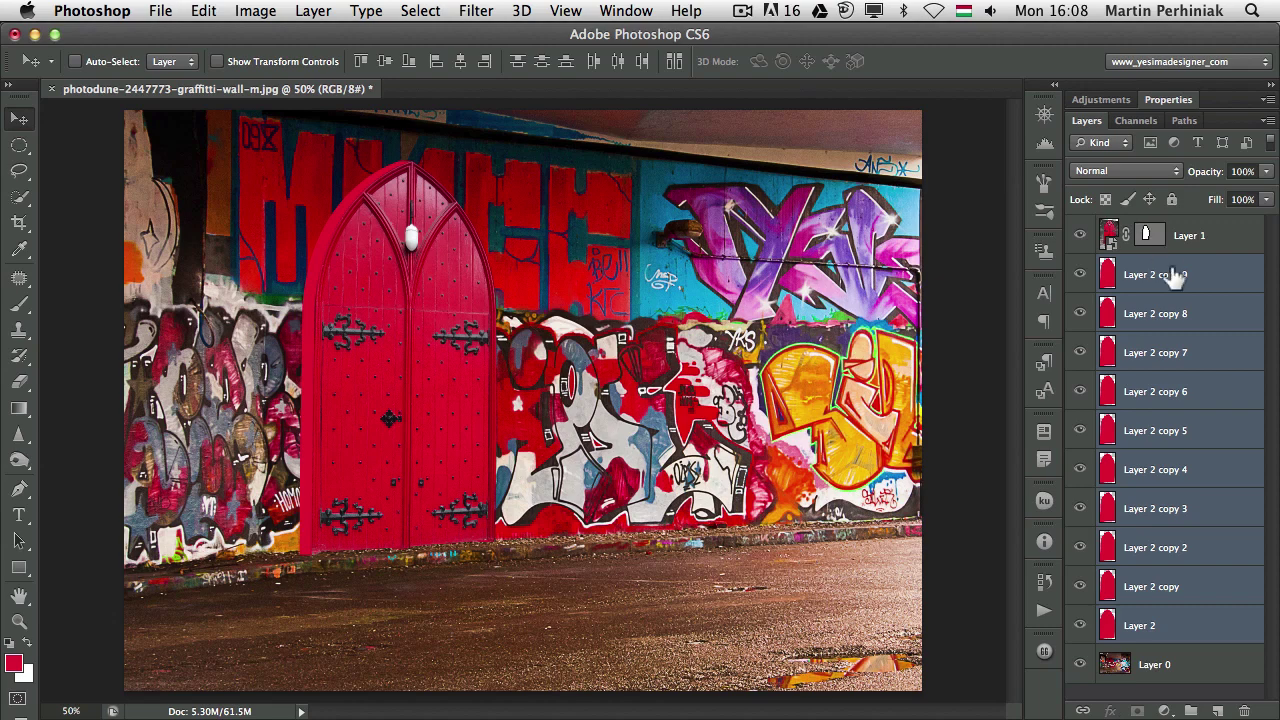
{"action": "key", "text": "super+e"}
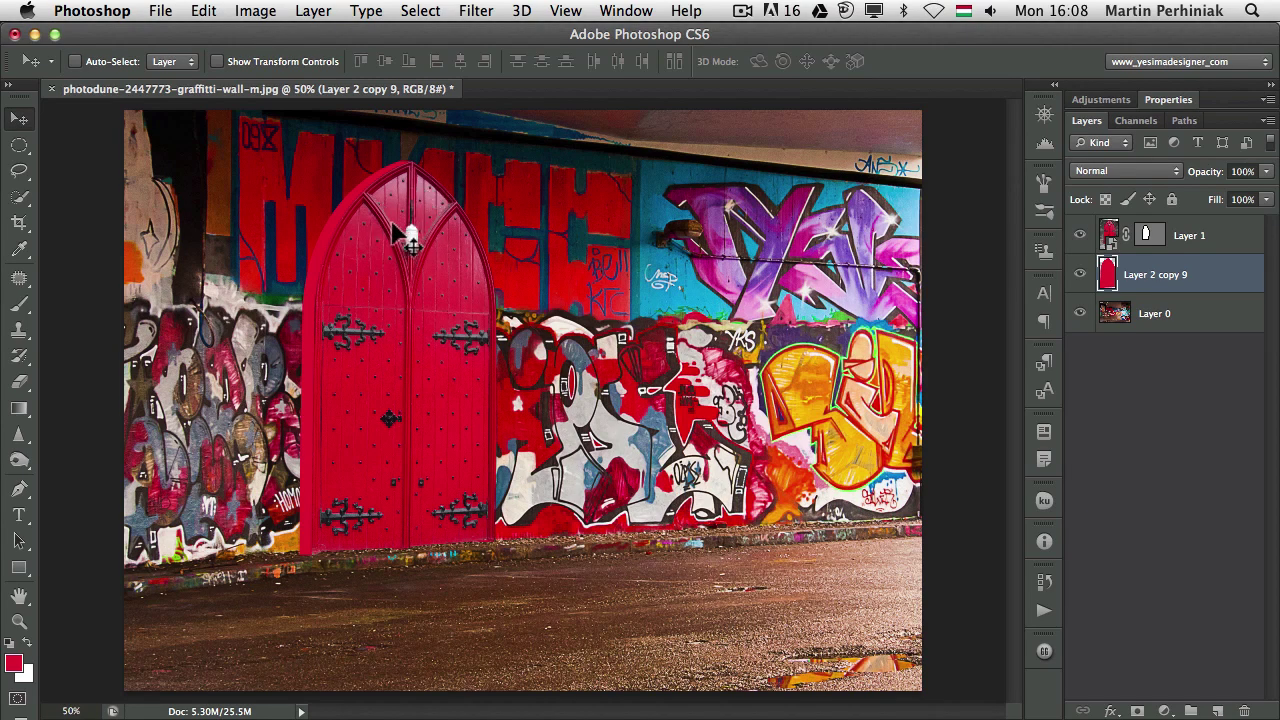
{"action": "key", "text": "super+l"}
Darken Layer 2 copy 9 with Levels by raising black input and lowering white output
{"action": "left_click_drag", "start_coordinate": [917, 195], "coordinate": [690, 148]}
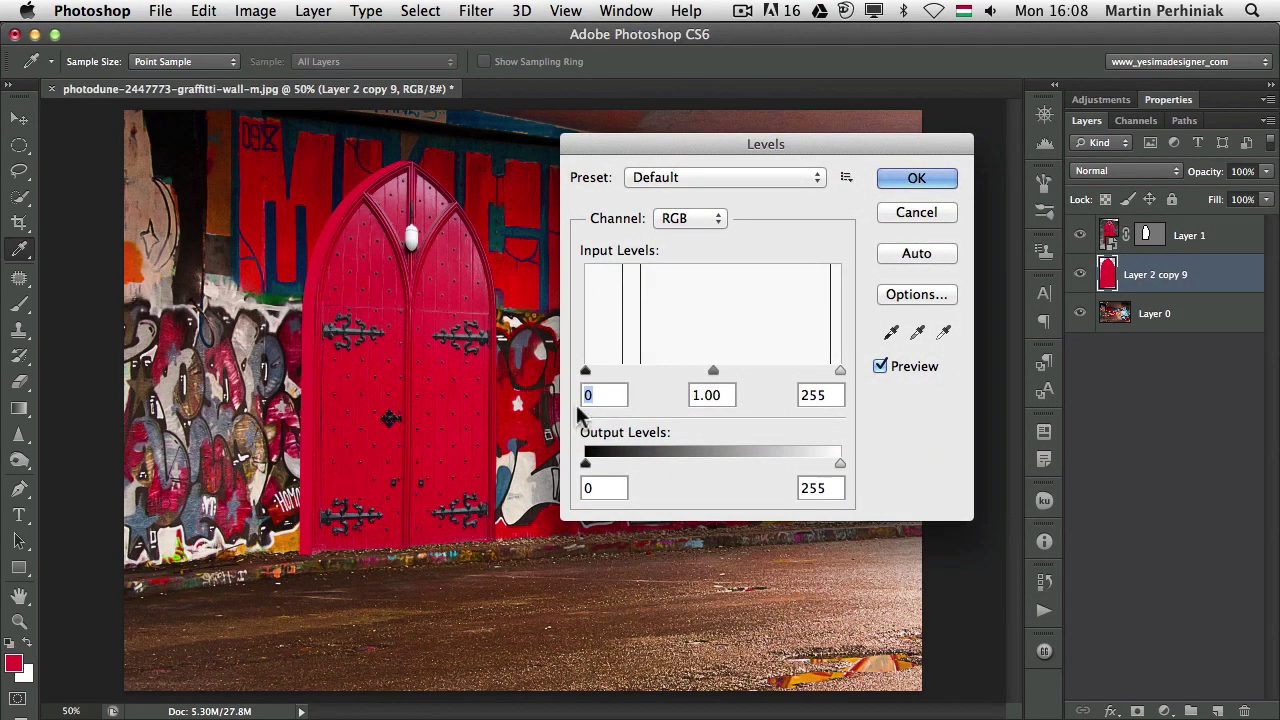
{"action": "left_click_drag", "start_coordinate": [587, 371], "coordinate": [517, 375]}
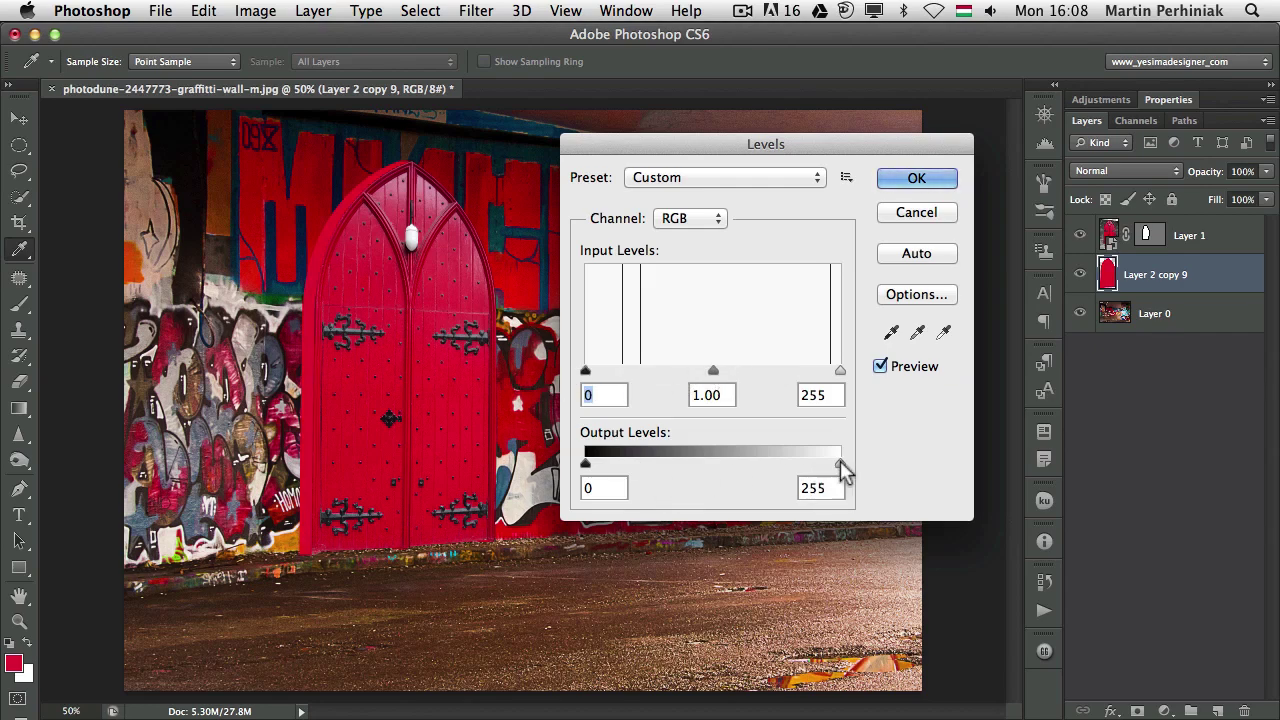
{"action": "left_click_drag", "start_coordinate": [840, 463], "coordinate": [704, 462]}
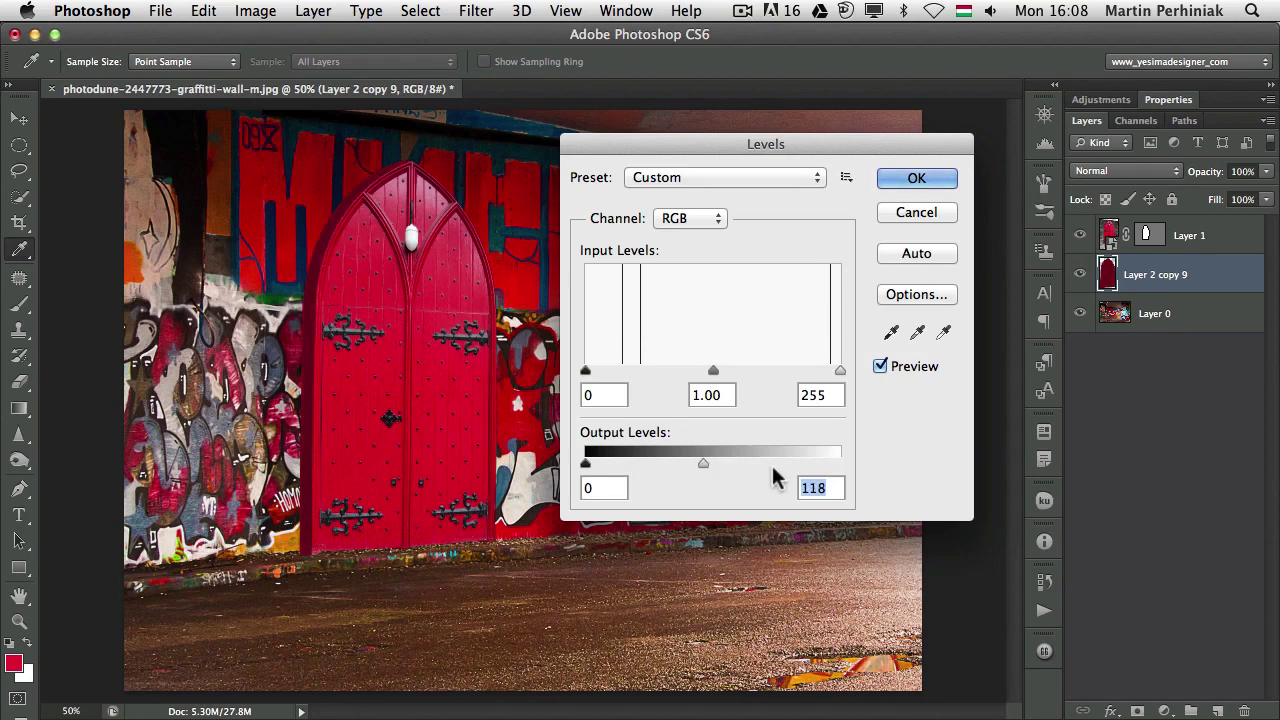
{"action": "left_click", "coordinate": [922, 180]}
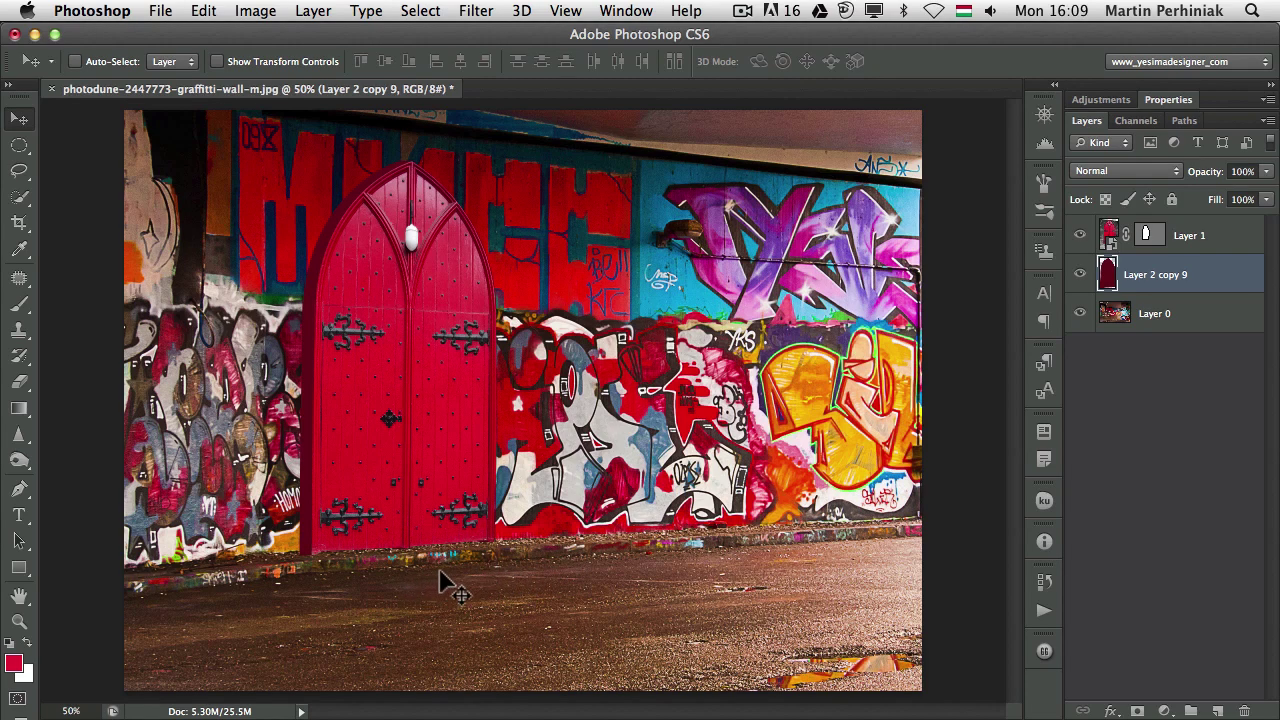
Switch to Adobe Bridge and open door_in_wall.psd from Working Files in Photoshop
{"action": "key", "text": "super+Tab"}
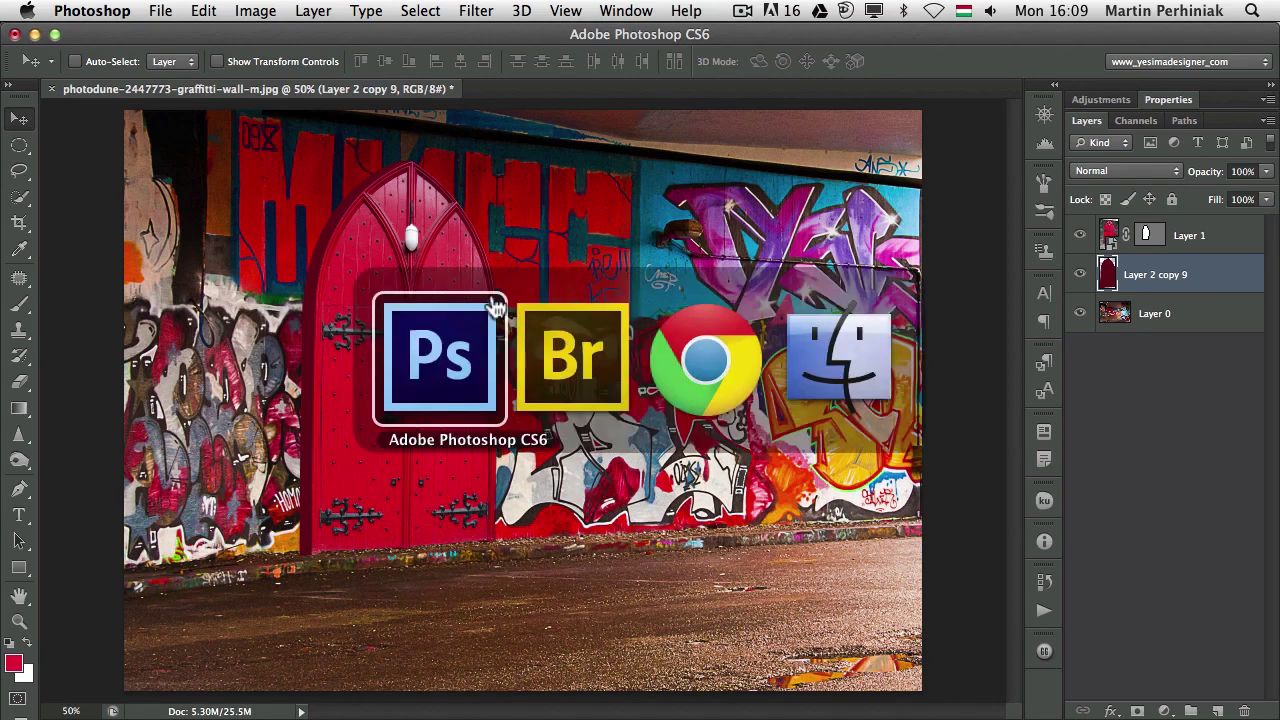
{"action": "left_click", "coordinate": [541, 378]}
{"action": "double_click", "coordinate": [686, 455]}
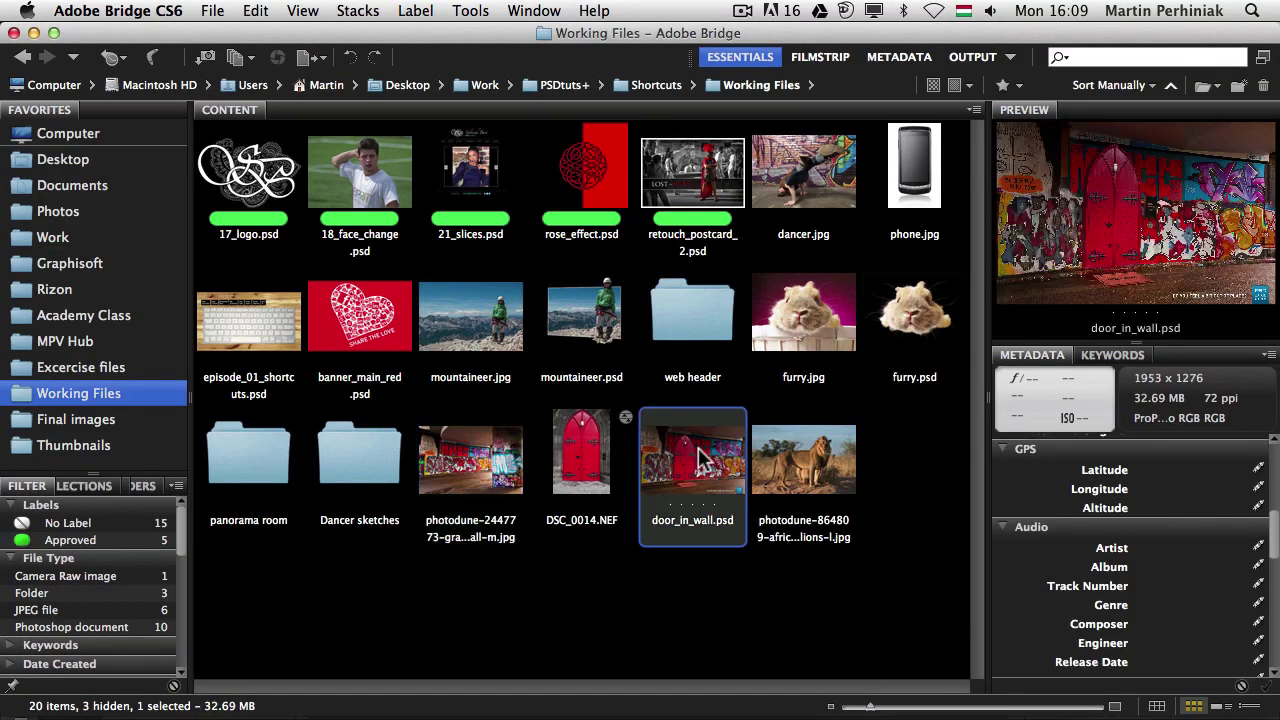